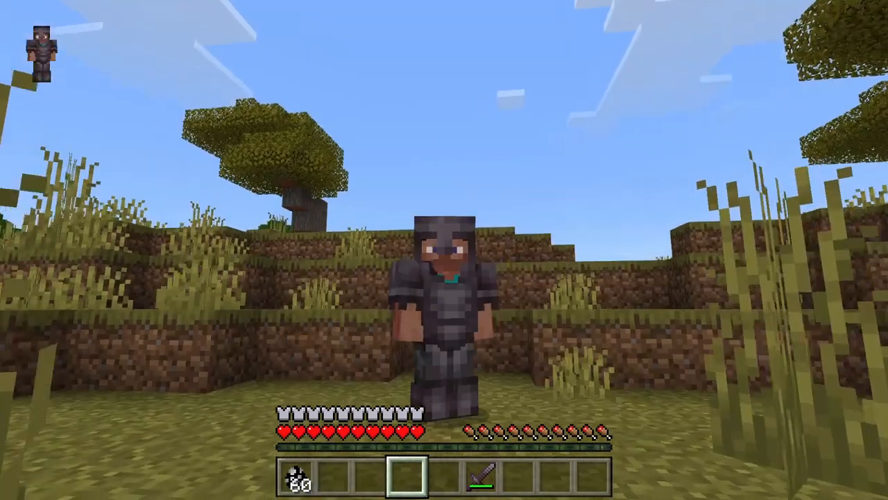
key(a)
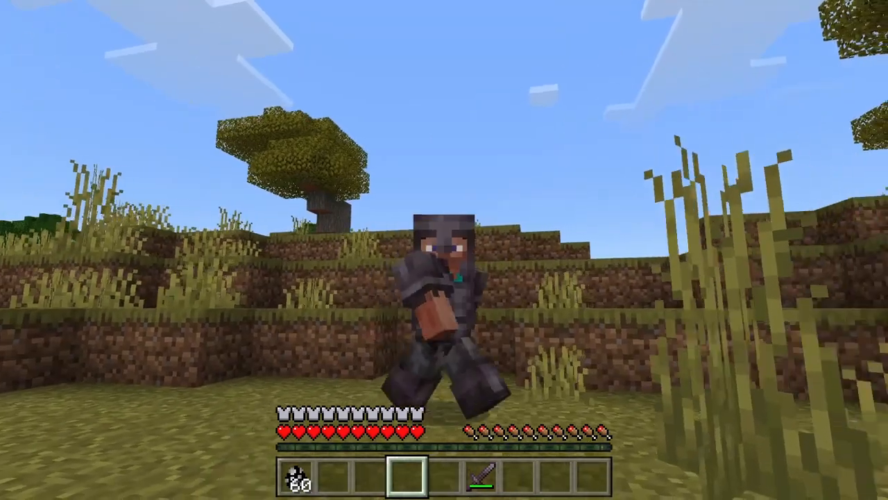
key(shift)
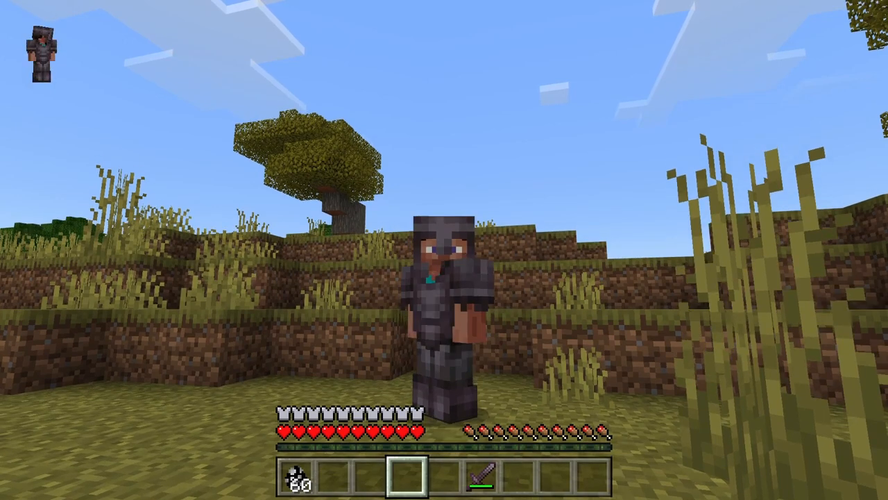
key(d)
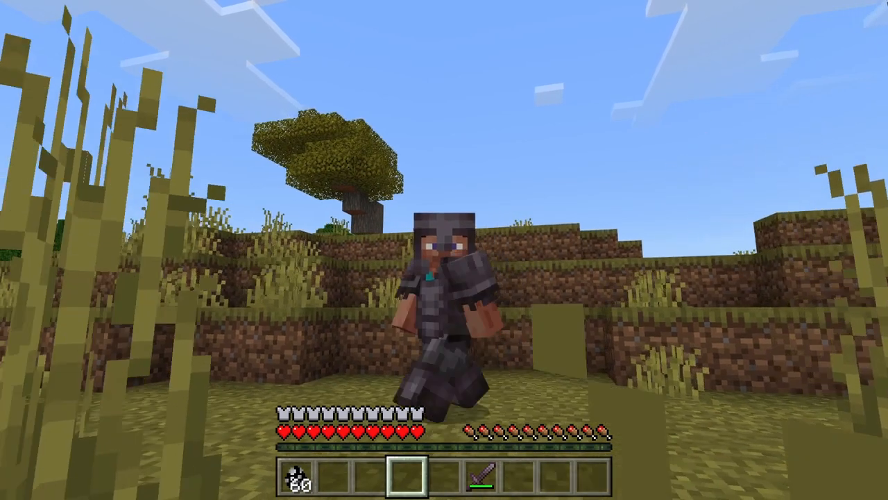
key(a)
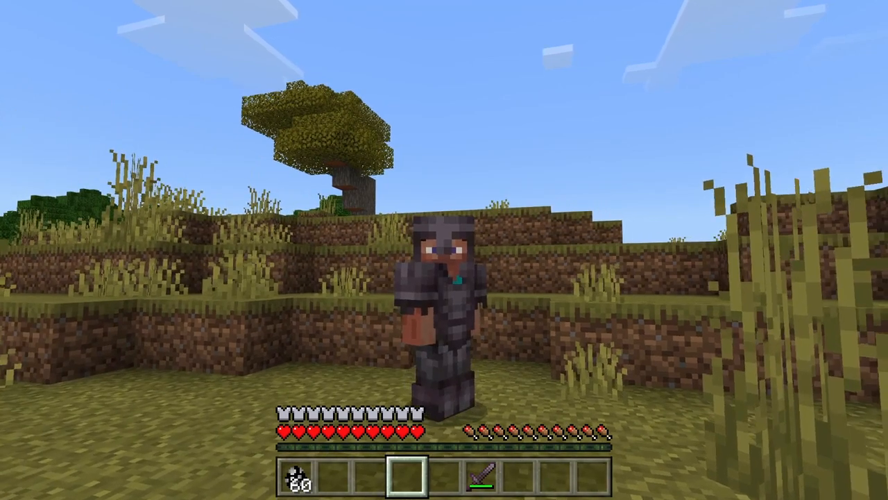
key(shift)
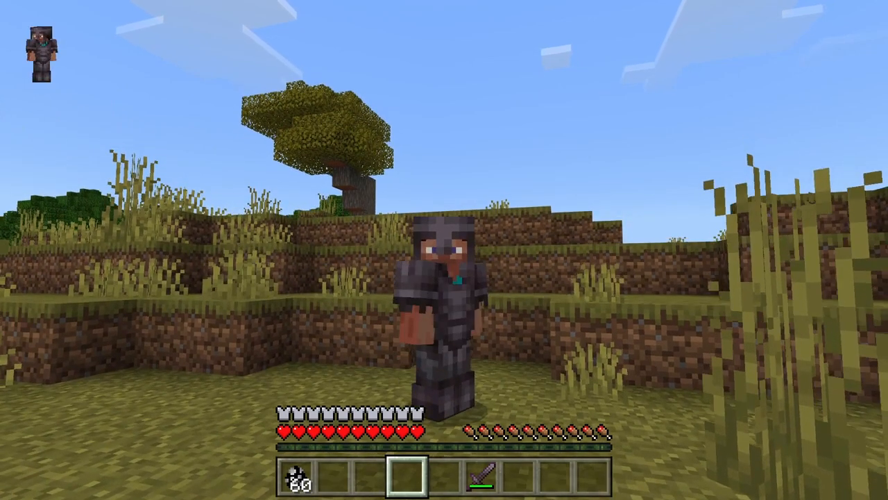
key(d)
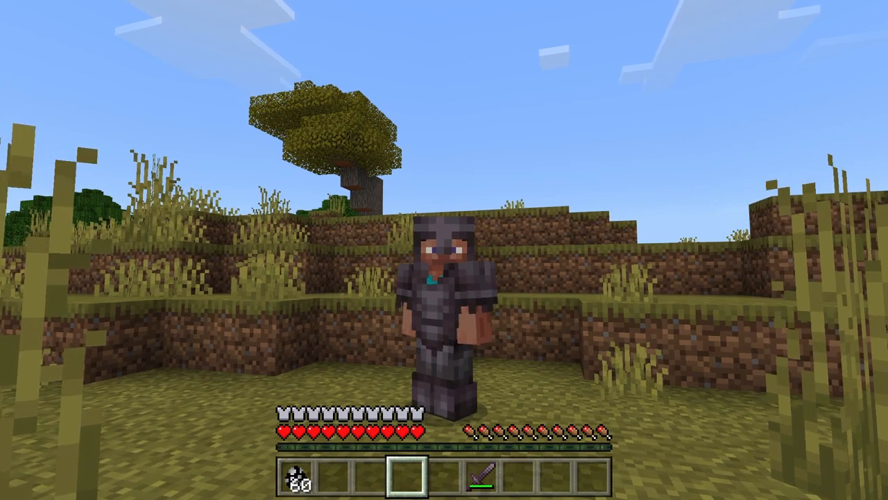
key(shift)
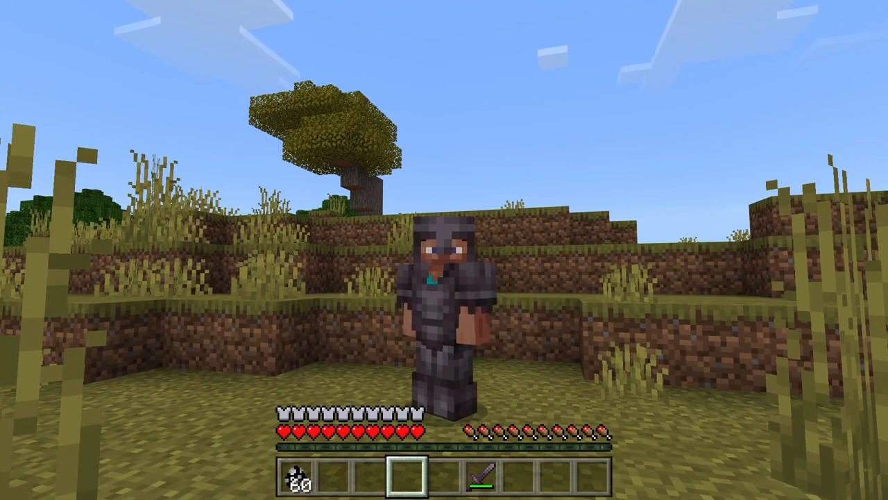
key(shift)
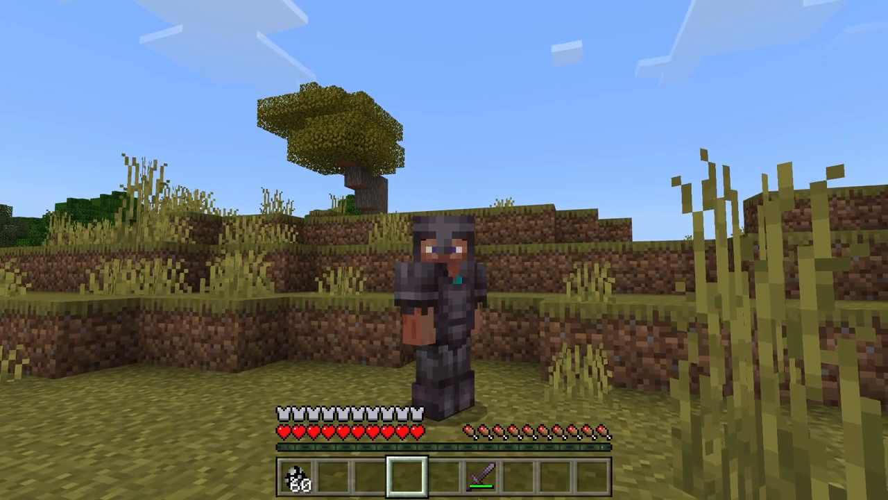
key(shift)
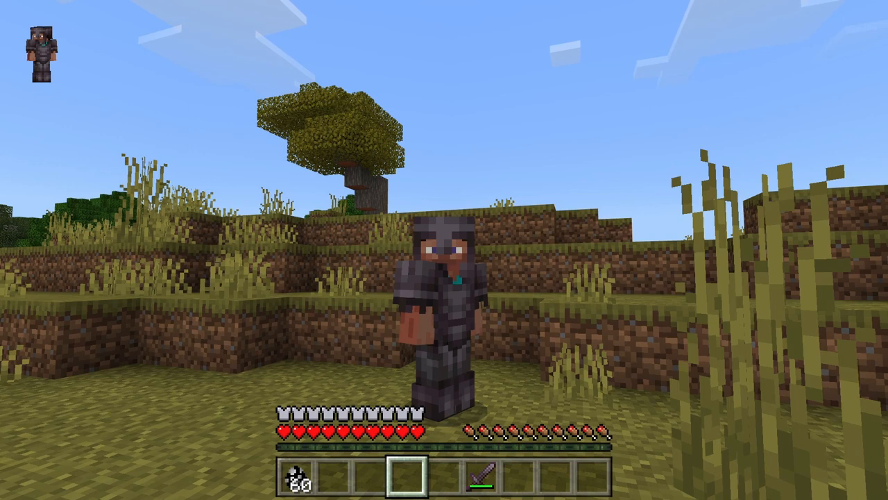
key(shift)
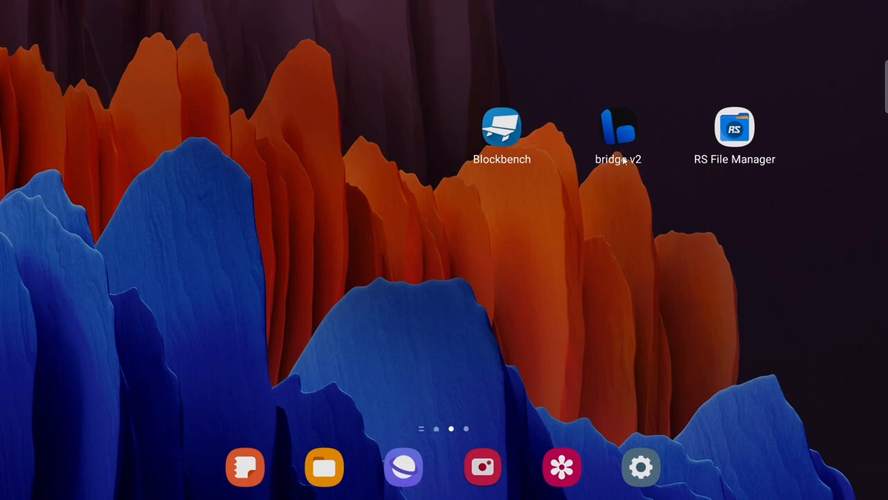
Switch to Blockbench and display the outliner of the cubemob model
click(503, 130)
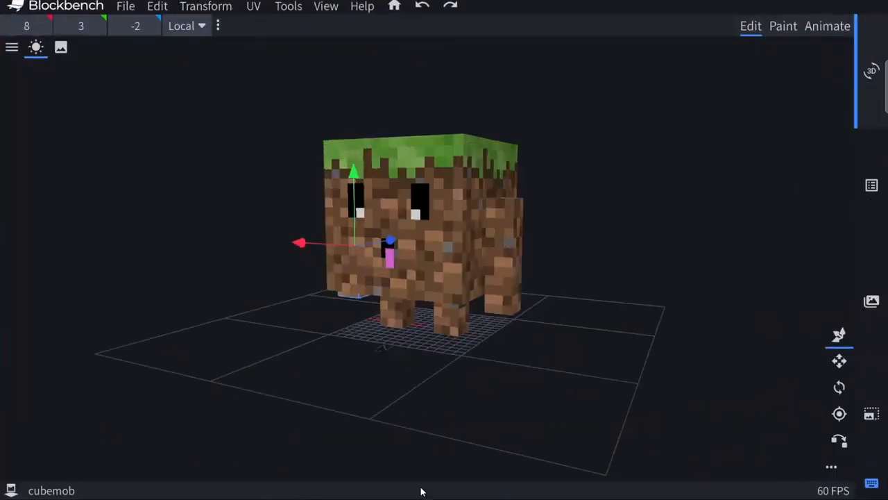
click(872, 185)
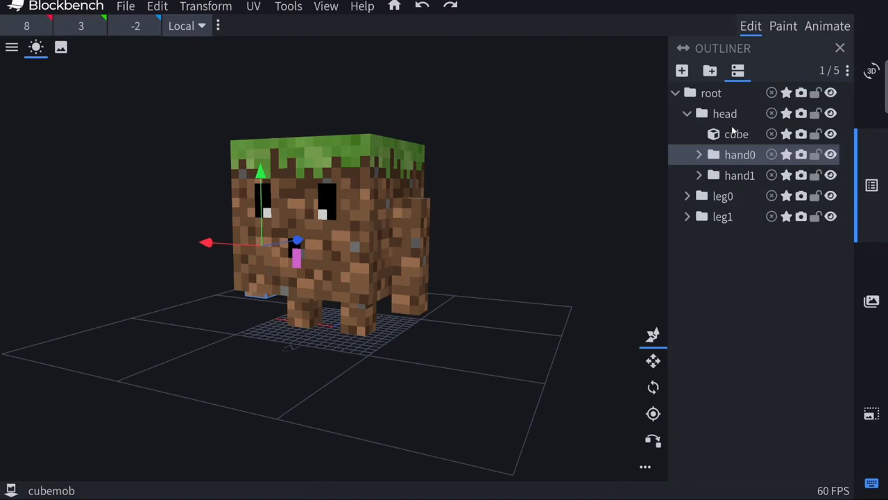
Select the root group, try moving the whole model upward, and undo the move
click(713, 104)
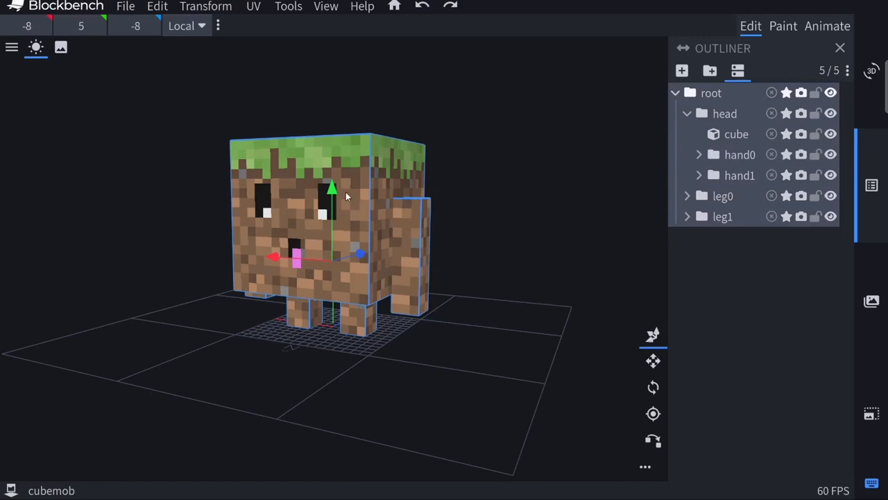
drag(333, 191, 345, 137)
key(ctrl+z)
Examine which parts belong to the head, hand0, hand1, leg0 and leg1 groups, and expand hand1
click(724, 263)
click(731, 115)
drag(553, 247, 549, 275)
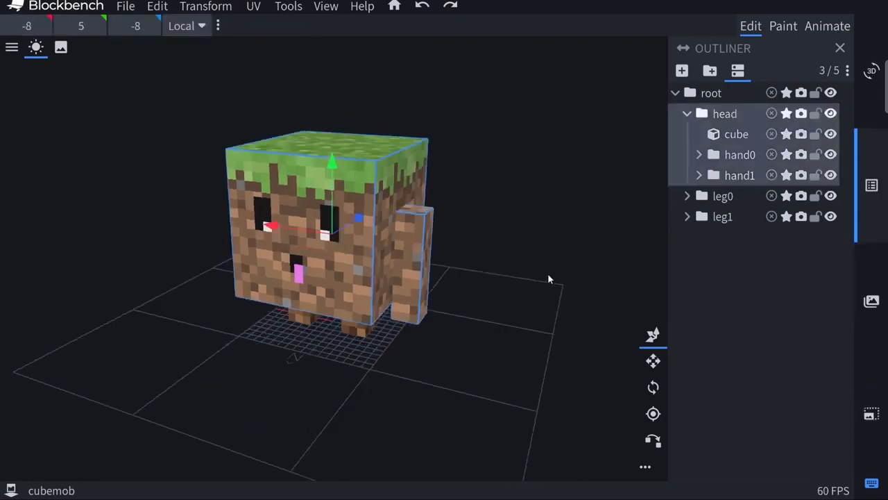
click(739, 161)
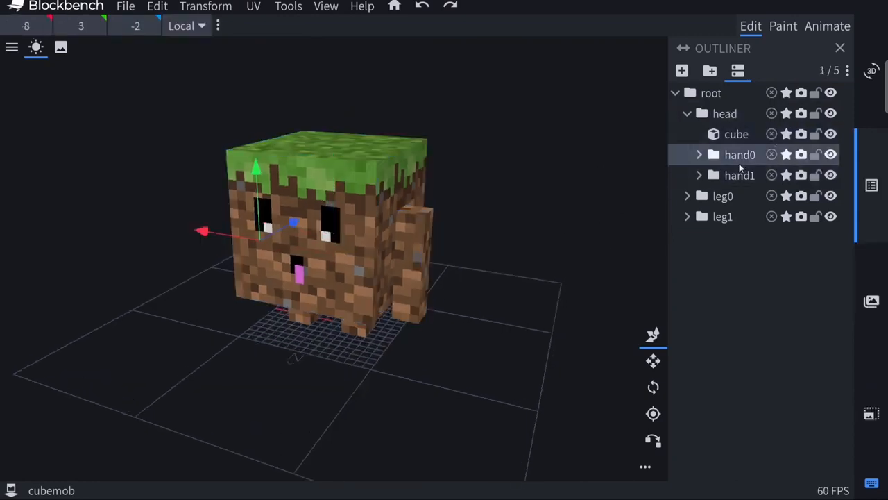
click(730, 179)
click(724, 199)
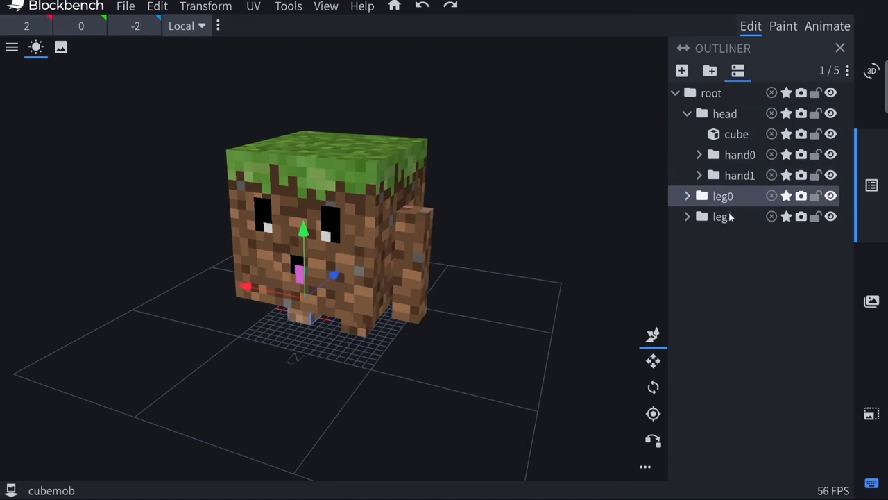
click(728, 216)
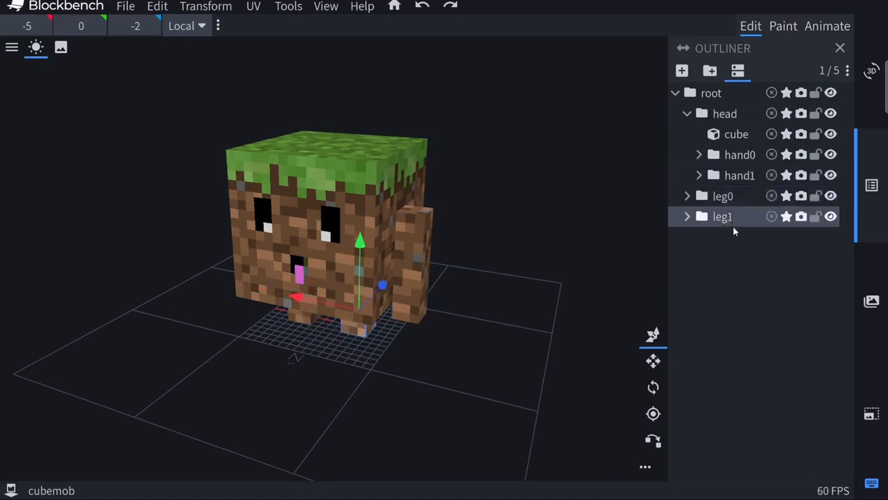
click(701, 176)
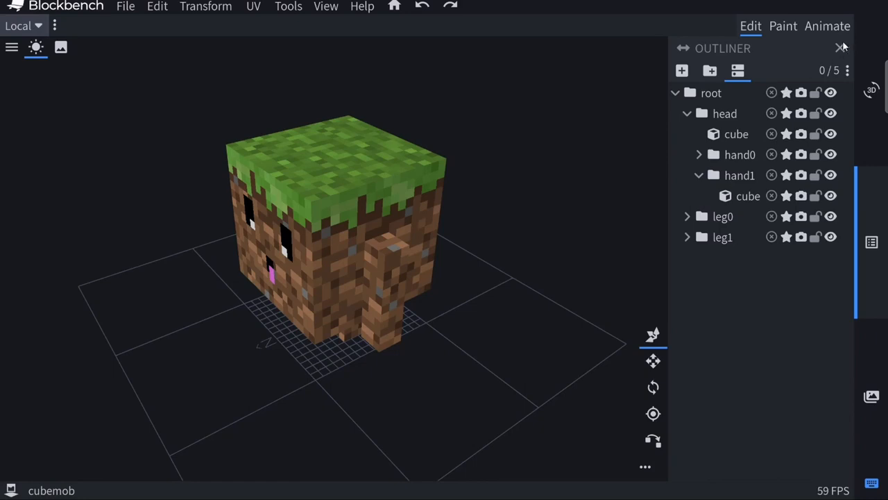
Switch to the Animate mode and check the head group with its hands in the outliner
click(826, 26)
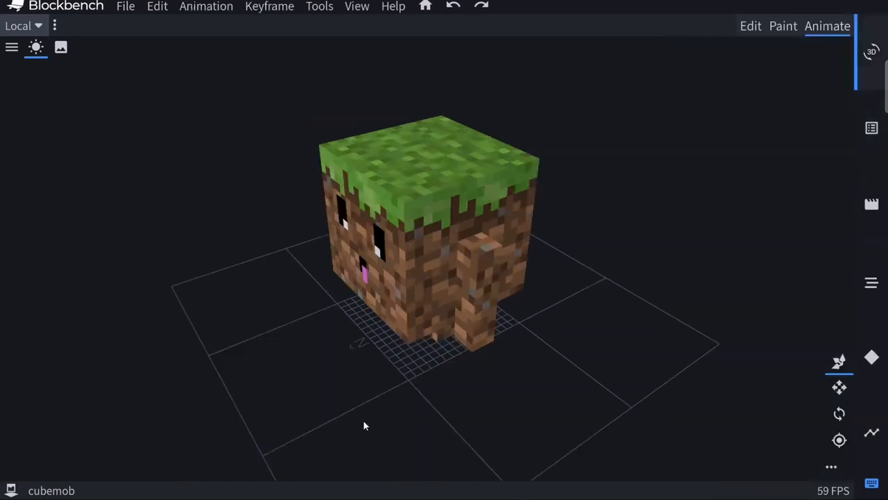
click(872, 128)
click(698, 113)
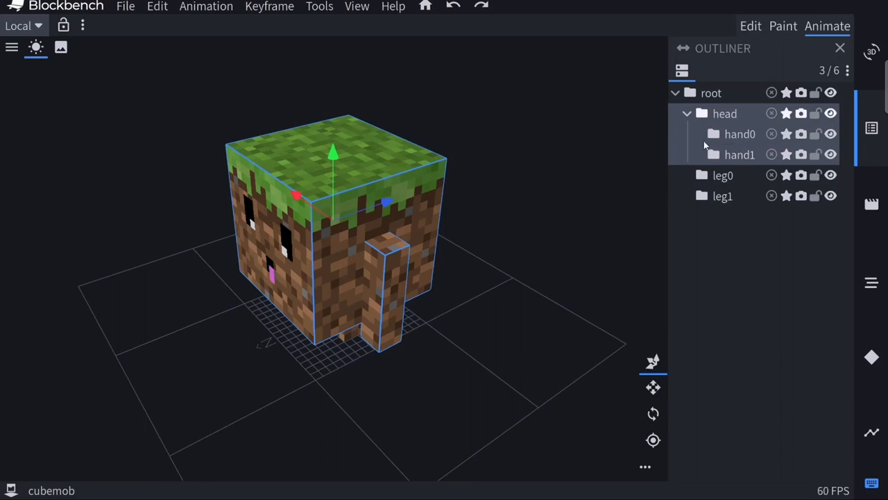
click(847, 222)
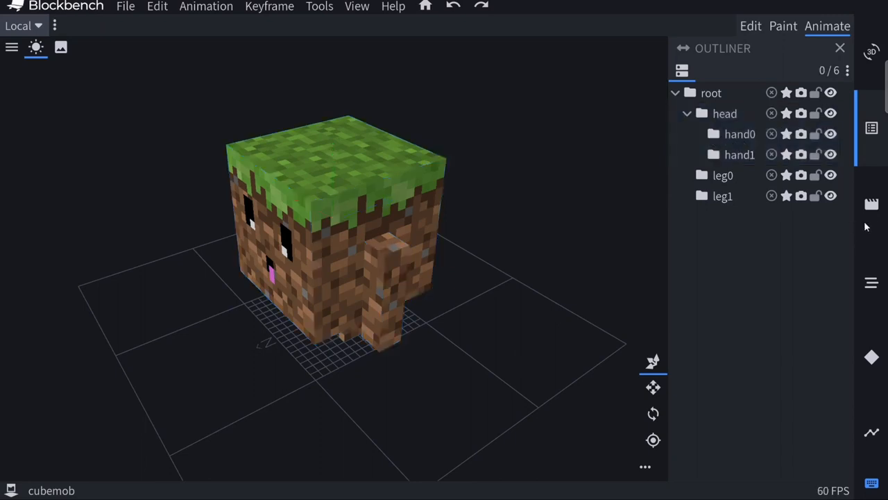
Create a new animation named animation.CubeMob.walk with its loop mode set to Loop
click(871, 203)
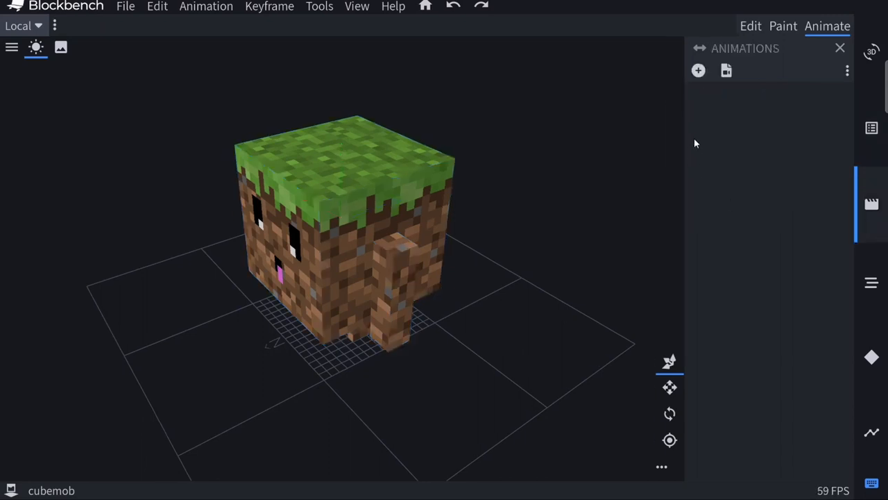
click(698, 71)
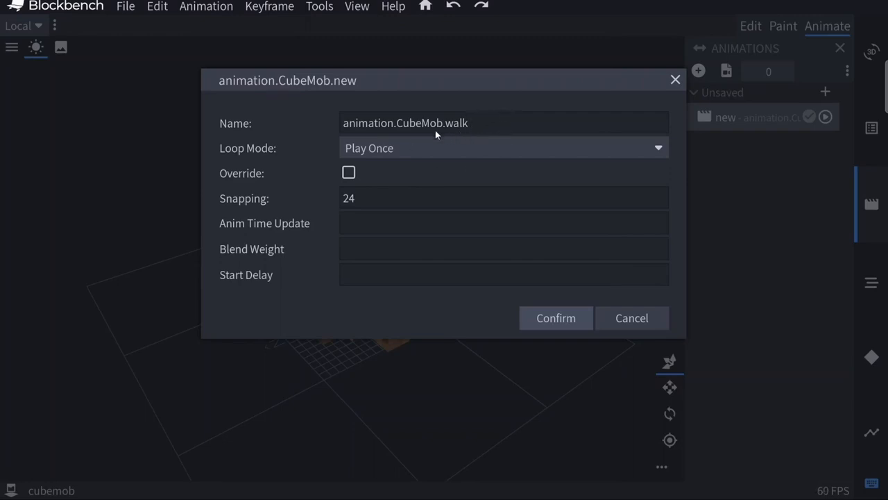
click(375, 149)
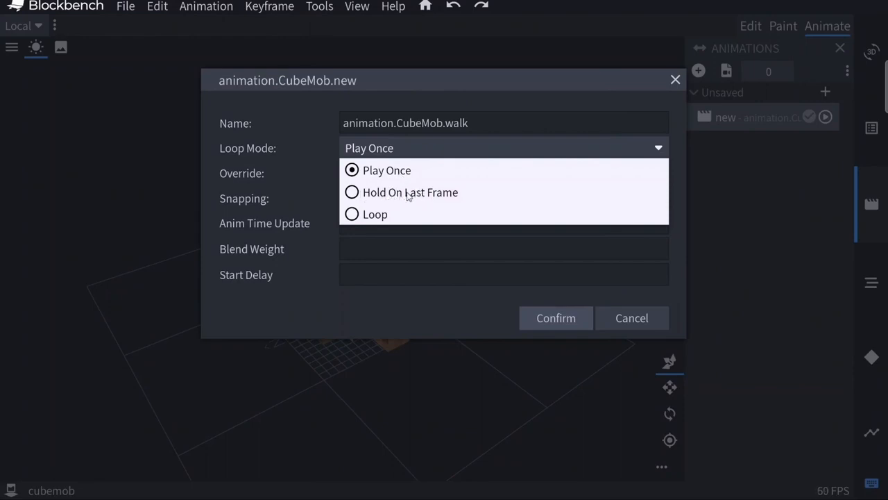
click(358, 216)
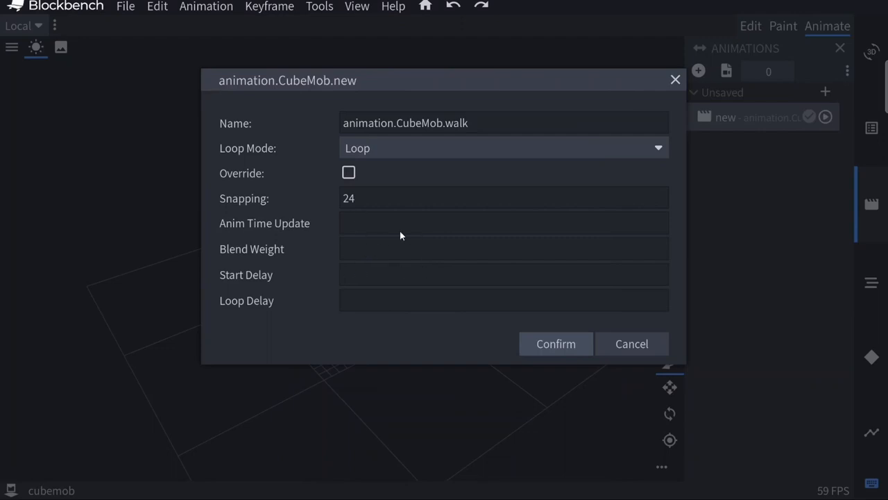
click(543, 343)
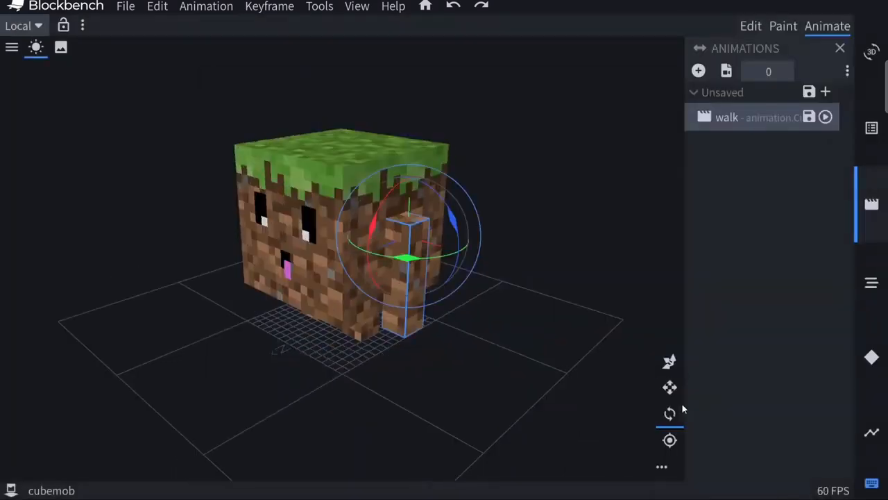
Show the timeline of the walk animation, scrub the playhead forward, and return it to 0:00:00
click(871, 434)
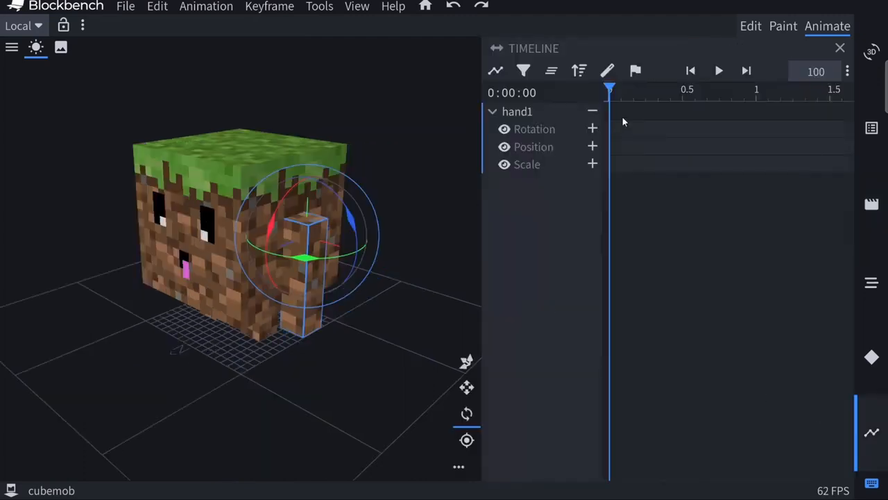
drag(610, 90, 621, 88)
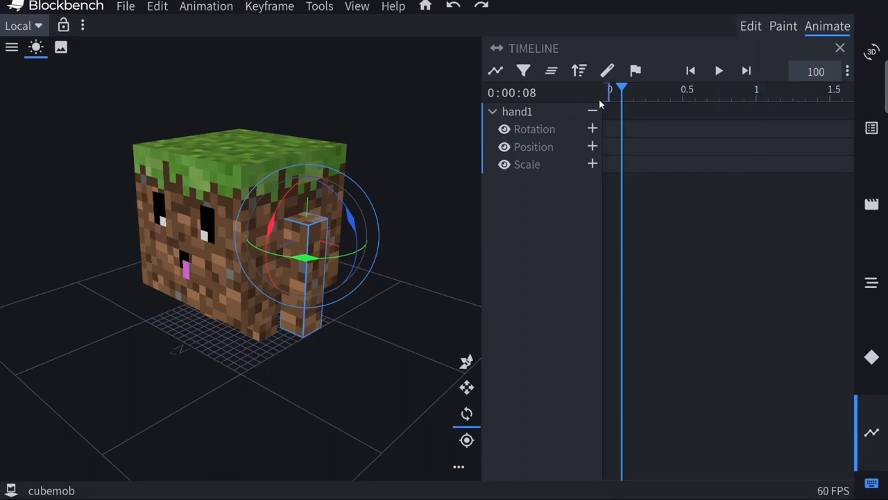
drag(622, 91, 574, 92)
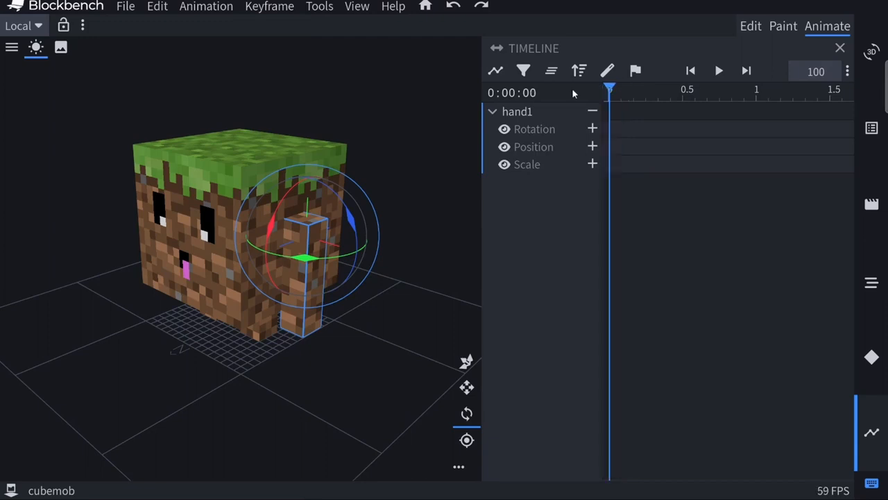
Rotate the hand1 arm forward about its red axis at time 0 to set its first rotation keyframe
click(369, 347)
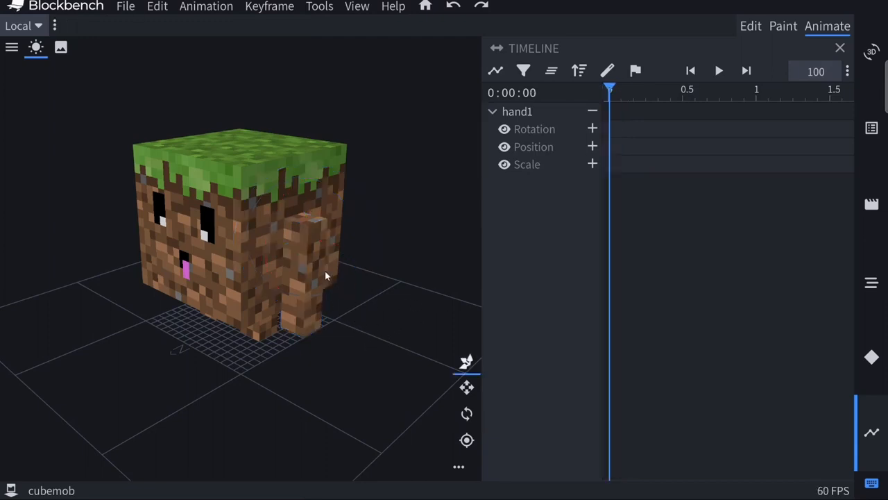
click(306, 251)
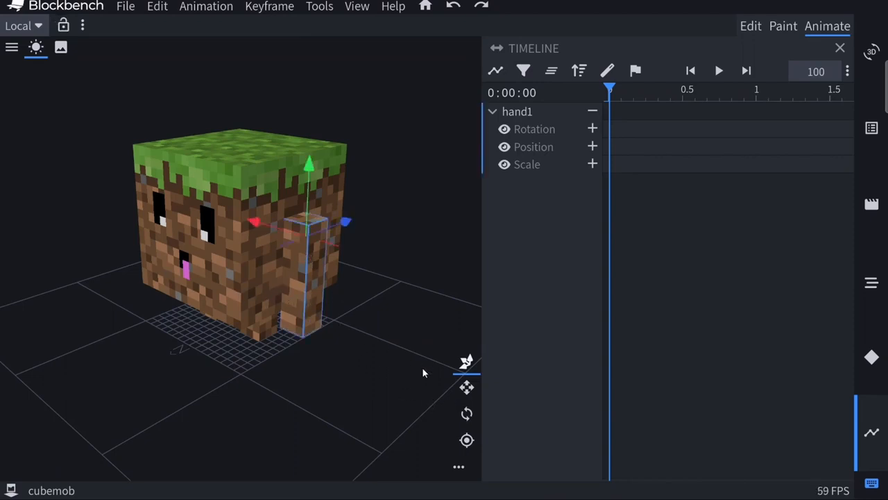
click(467, 416)
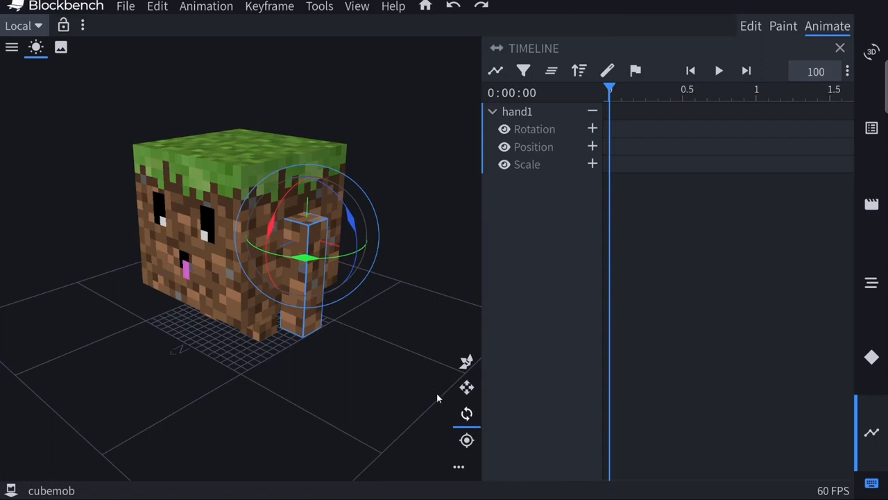
drag(269, 232, 300, 198)
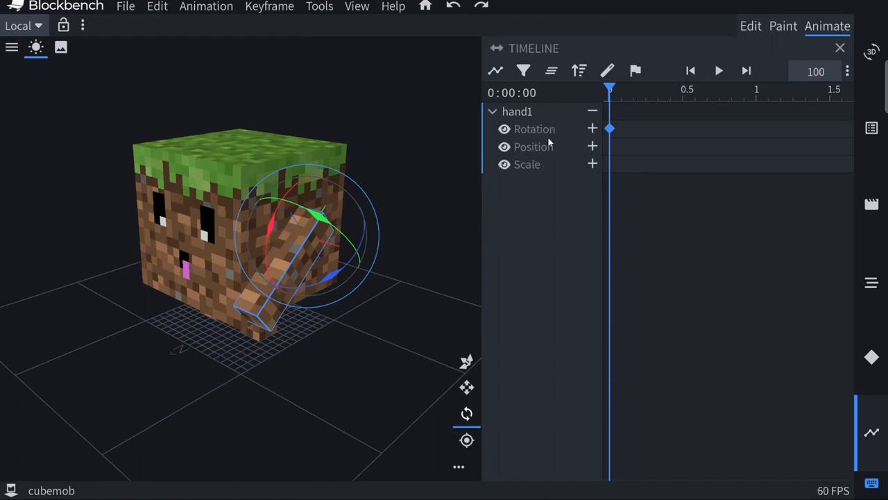
Add a position keyframe and a scale keyframe for hand1 at time 0
click(592, 147)
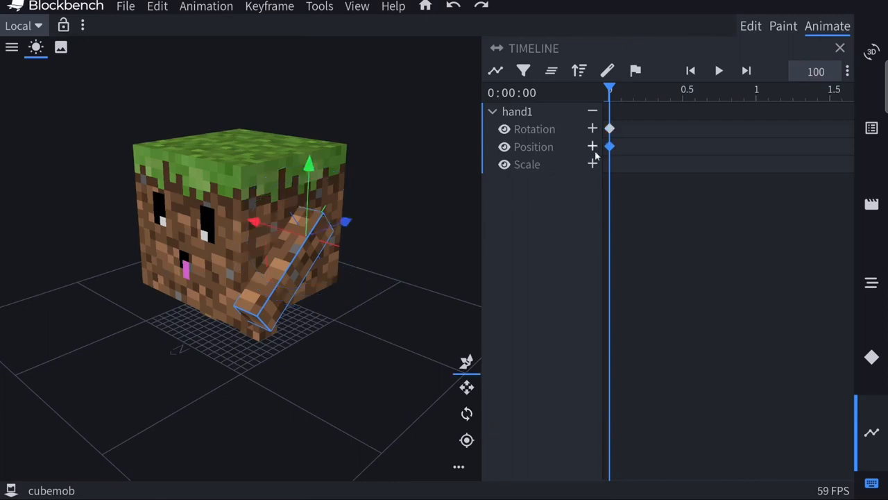
click(592, 164)
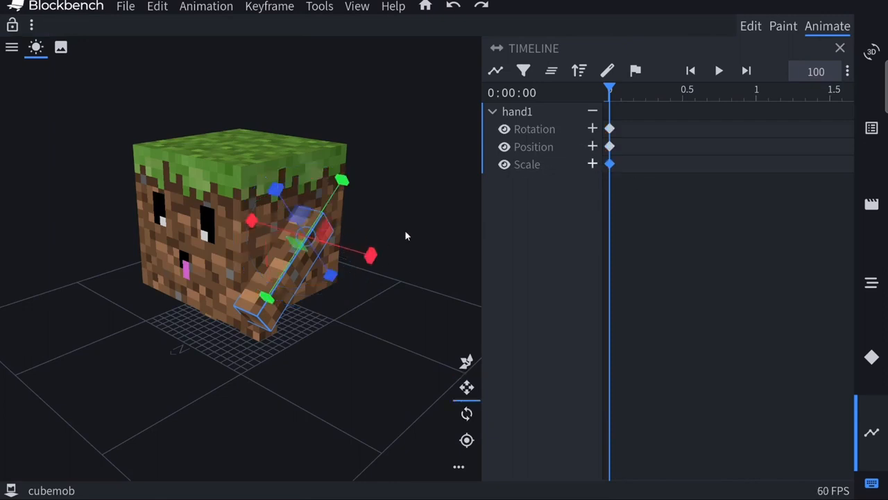
Set the X rotation of hand1's keyframe at time 0 to -45
click(610, 129)
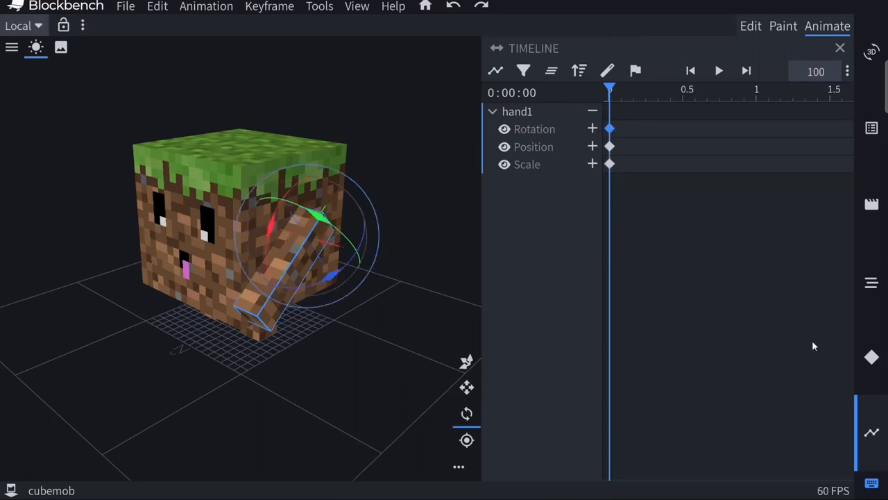
click(872, 356)
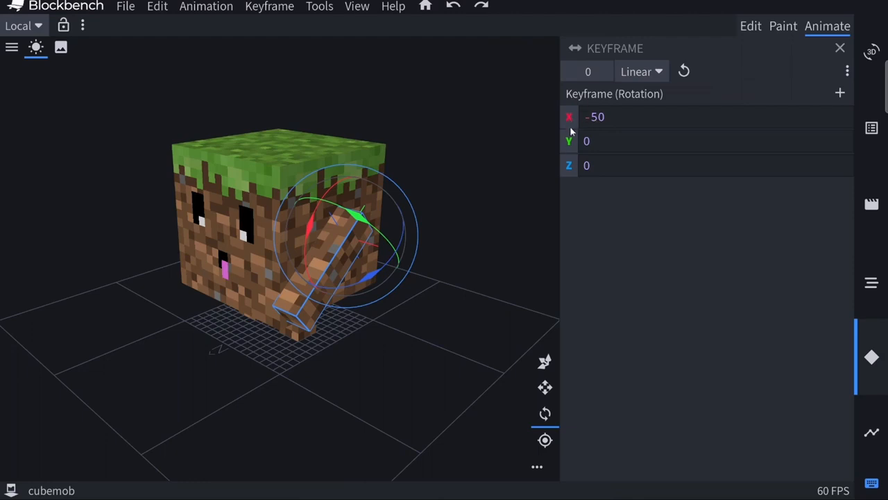
click(627, 121)
key(BackSpace)
key(BackSpace)
text(45)
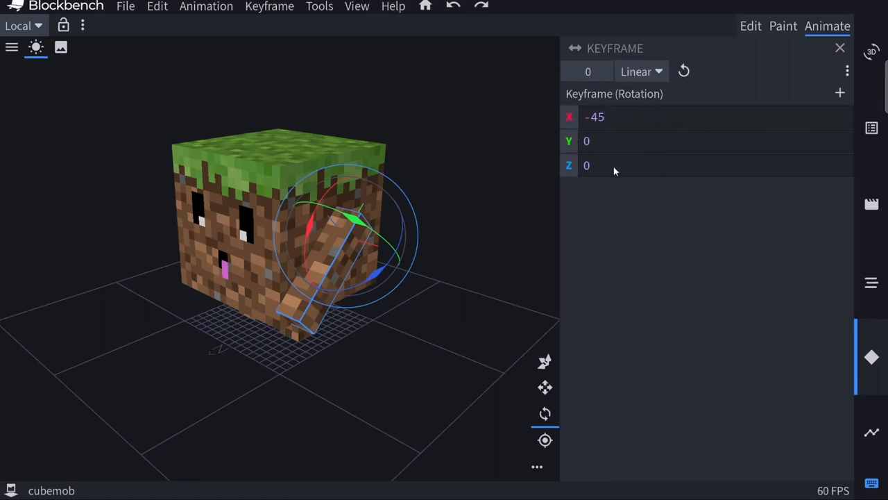
Rotate hand1 backward about its red axis at 0.5 seconds to add a rotation keyframe, and play back the swing
click(872, 433)
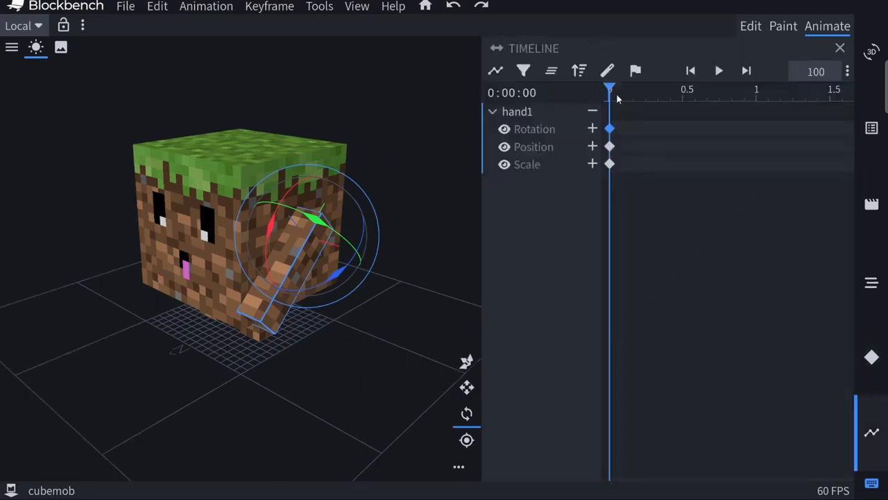
drag(627, 90, 686, 95)
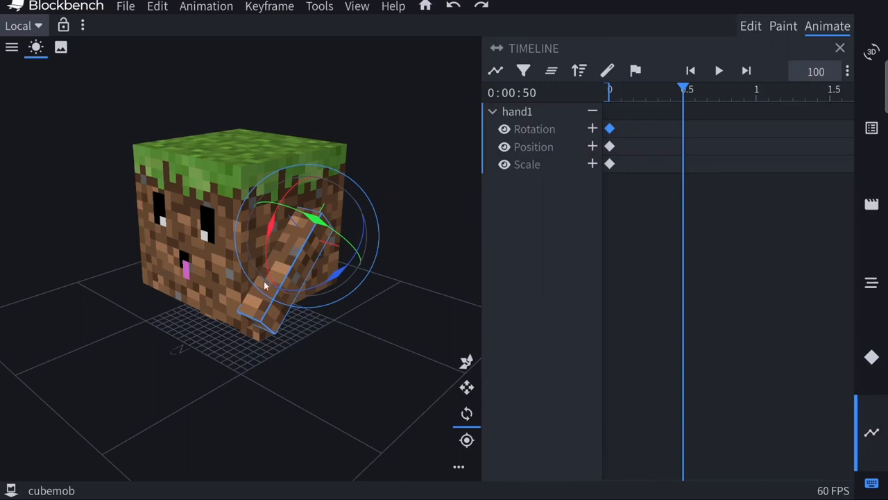
drag(269, 234, 308, 292)
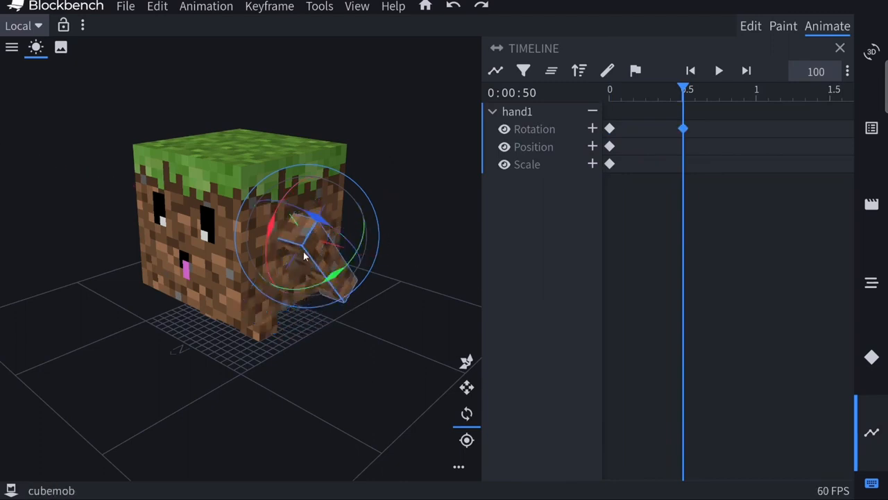
drag(312, 375, 260, 325)
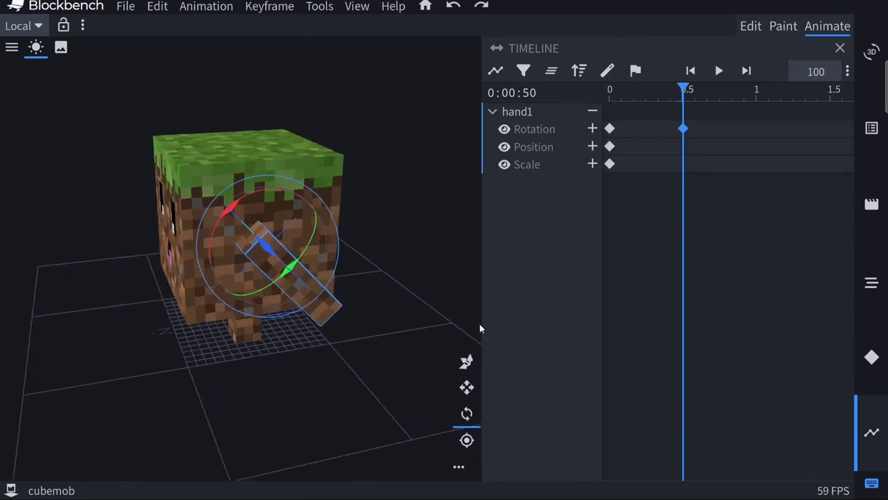
click(719, 70)
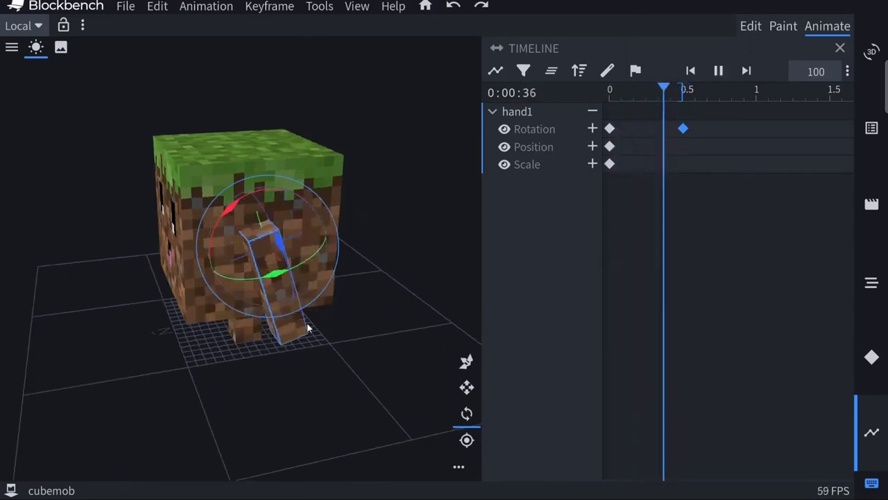
key(space)
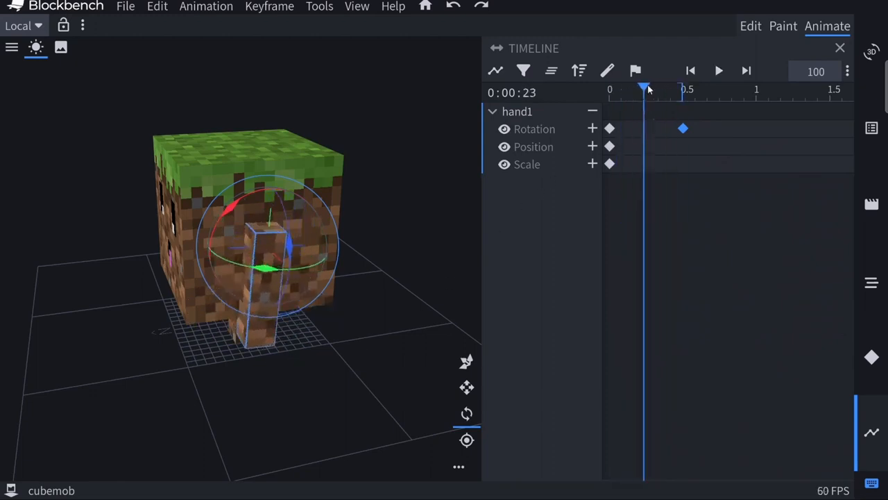
drag(649, 89, 685, 117)
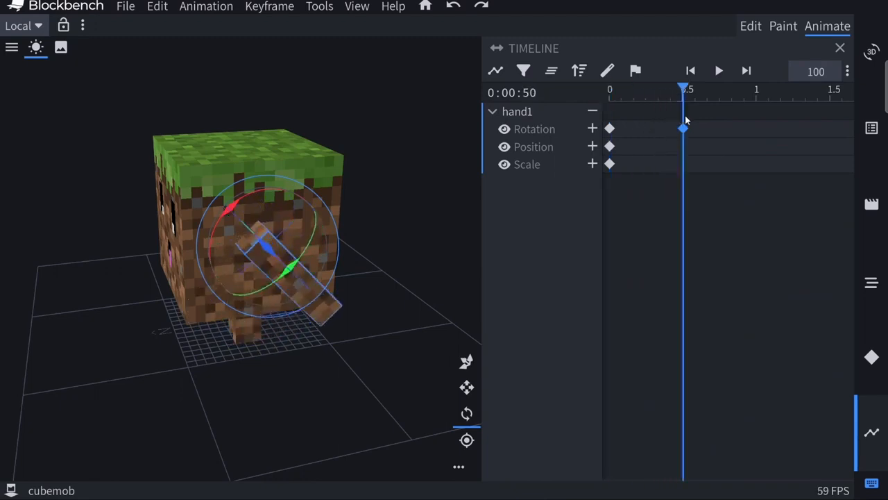
key(space)
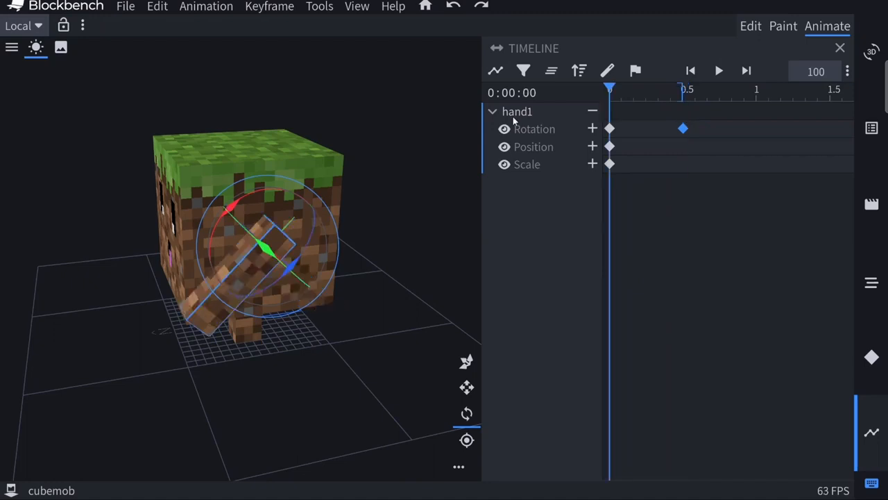
Try keyframing hand1 at 1 second by rotating it forward freehand, preview the motion, and undo that rotation
drag(656, 91, 760, 95)
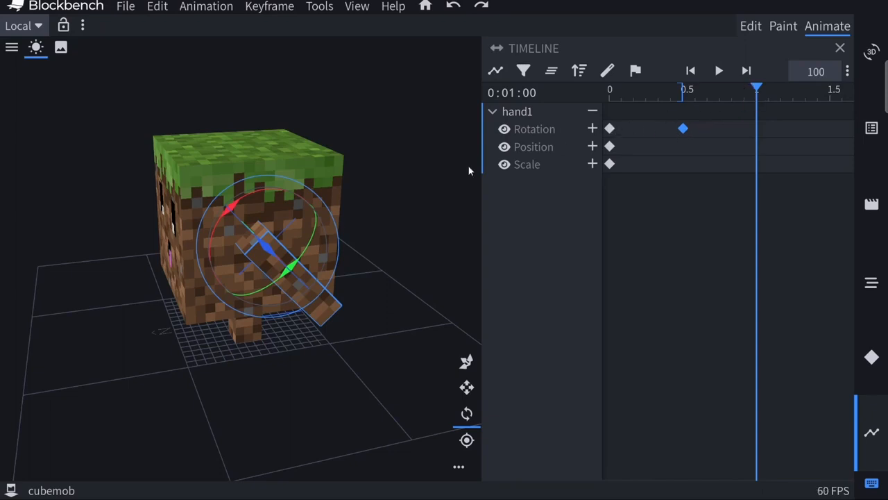
drag(239, 265, 293, 334)
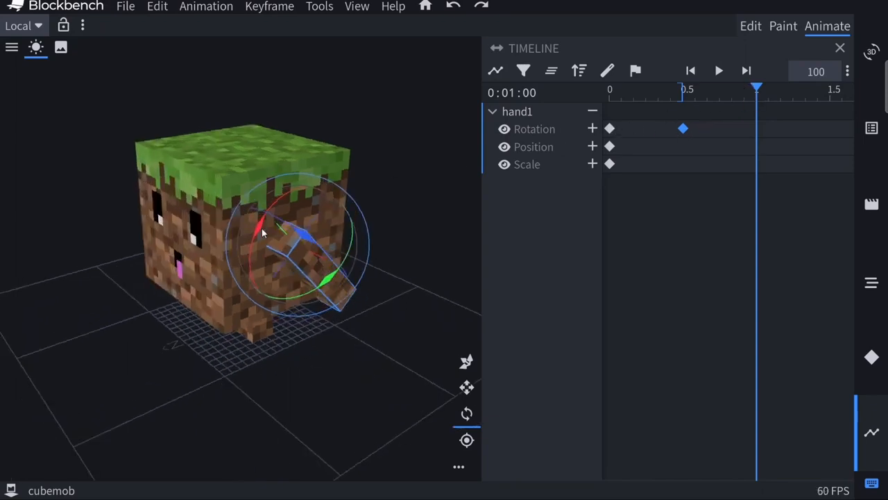
drag(262, 233, 292, 325)
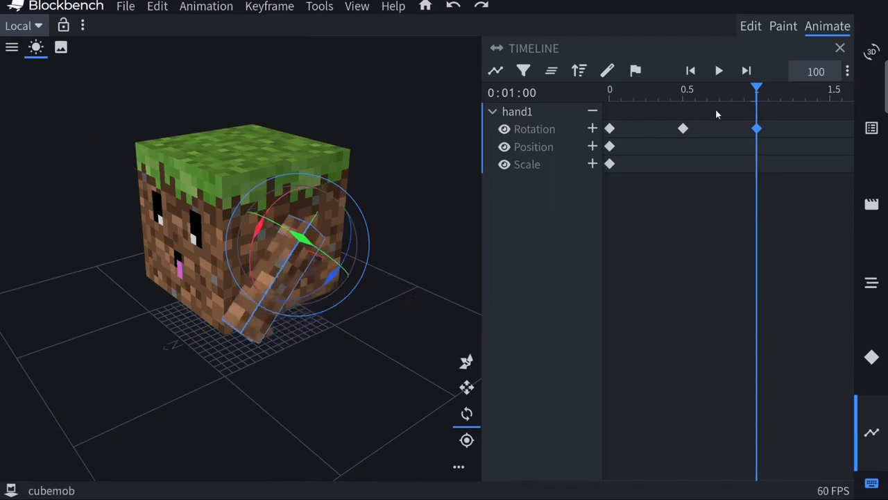
click(719, 71)
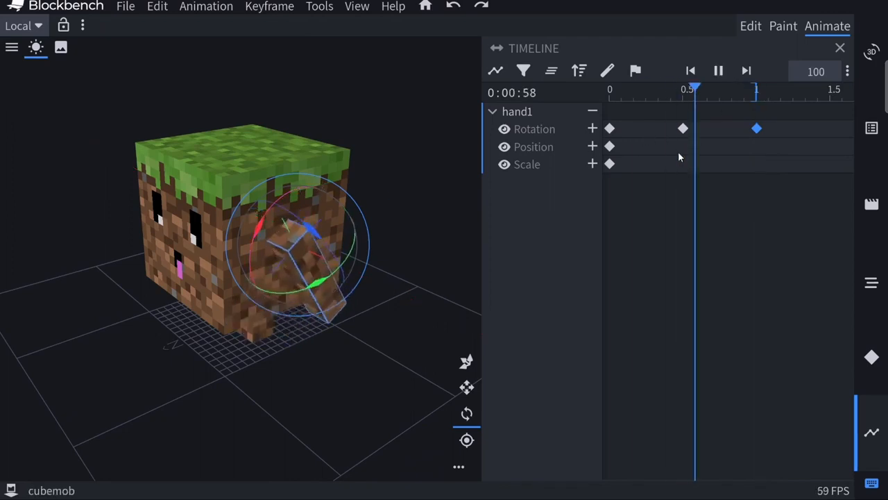
key(space)
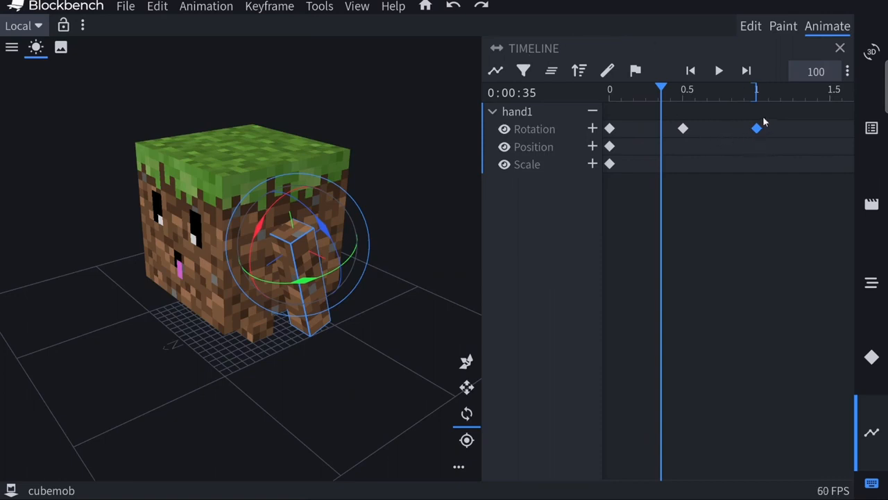
click(452, 6)
Copy hand1's rotation keyframe at time 0, paste it at 1 second, and play back the loop
right_click(609, 129)
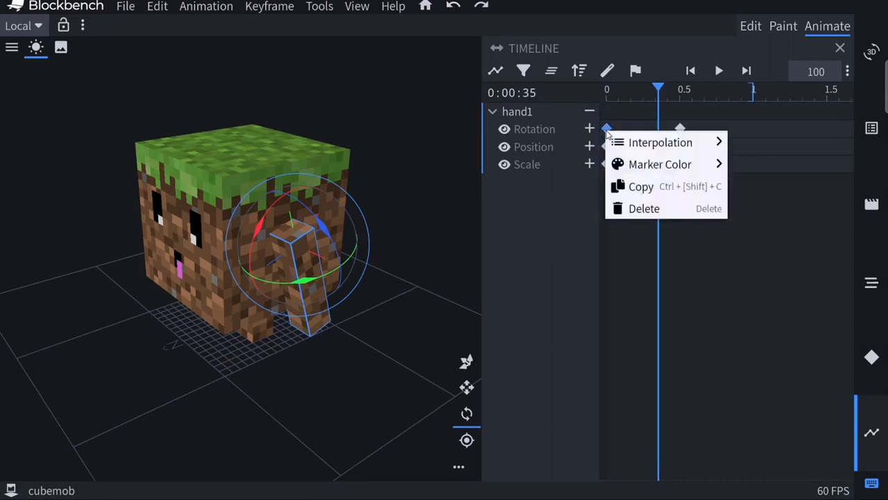
click(658, 190)
drag(680, 86, 752, 102)
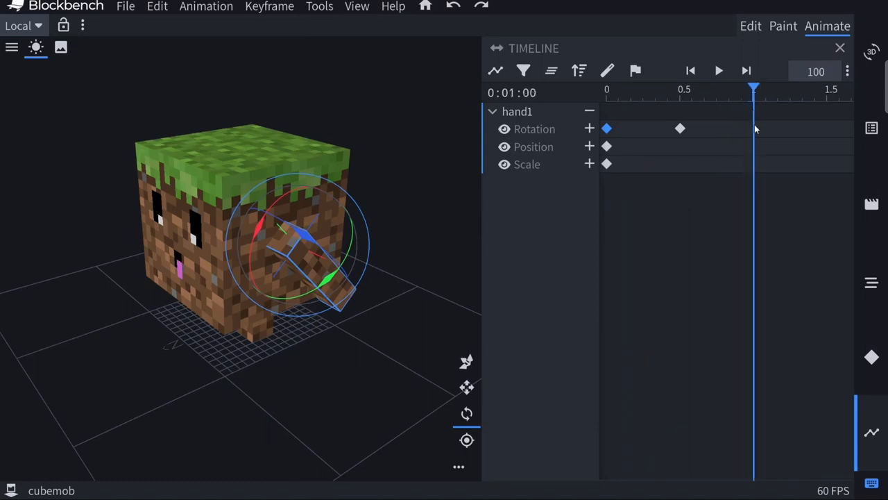
right_click(752, 128)
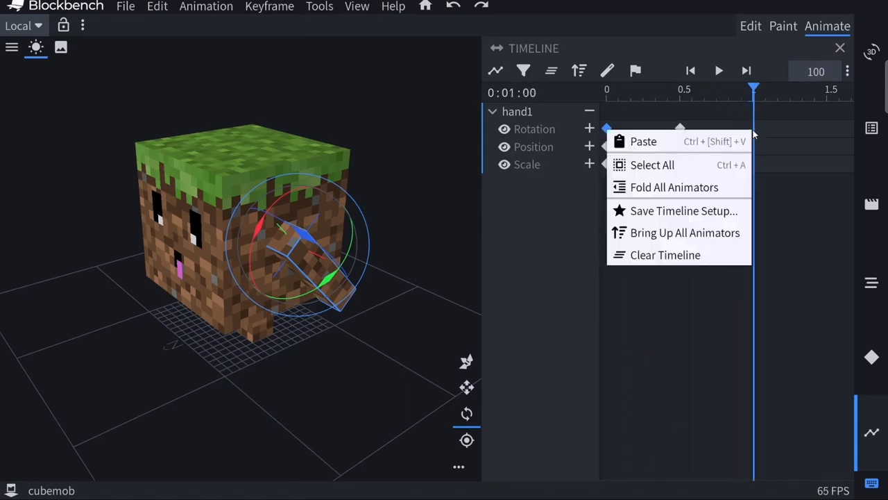
click(690, 143)
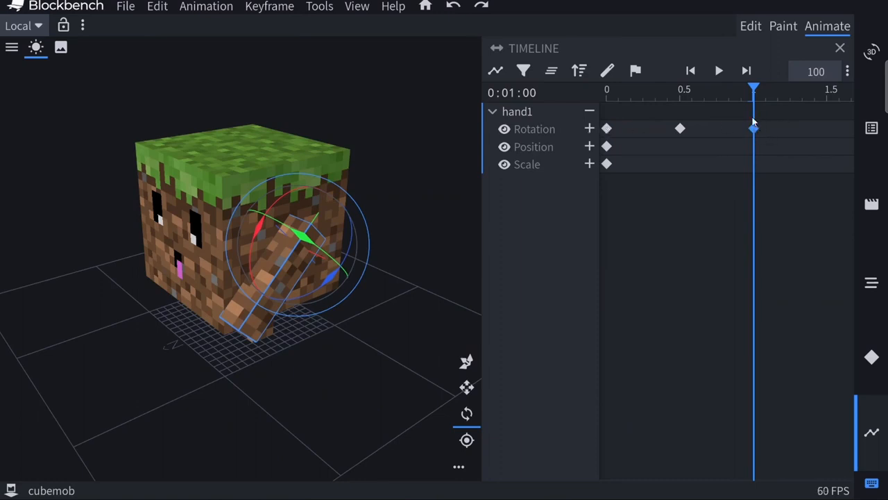
click(719, 70)
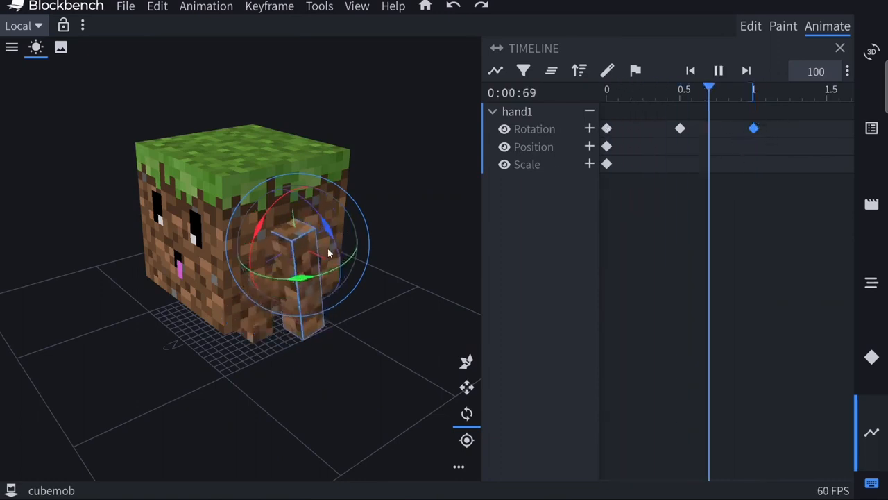
key(space)
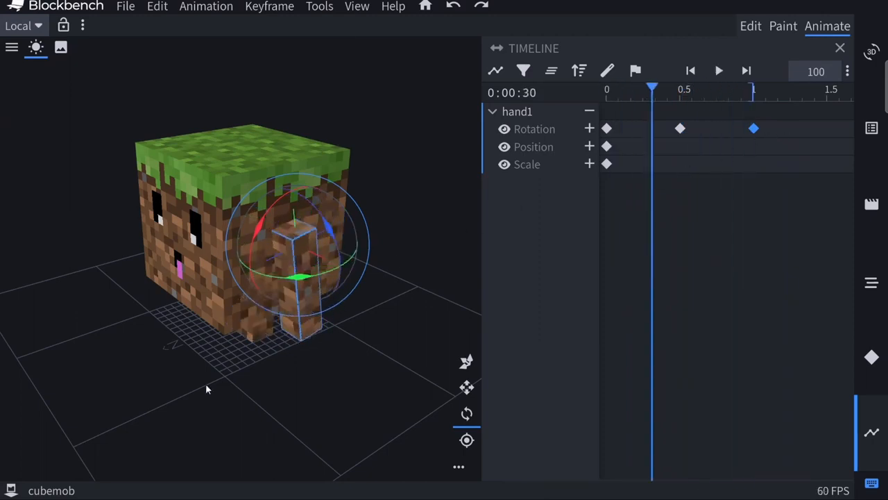
Rotate the opposite arm, hand0, backward about its red axis at time 0 to set its first rotation keyframe
drag(206, 383, 186, 238)
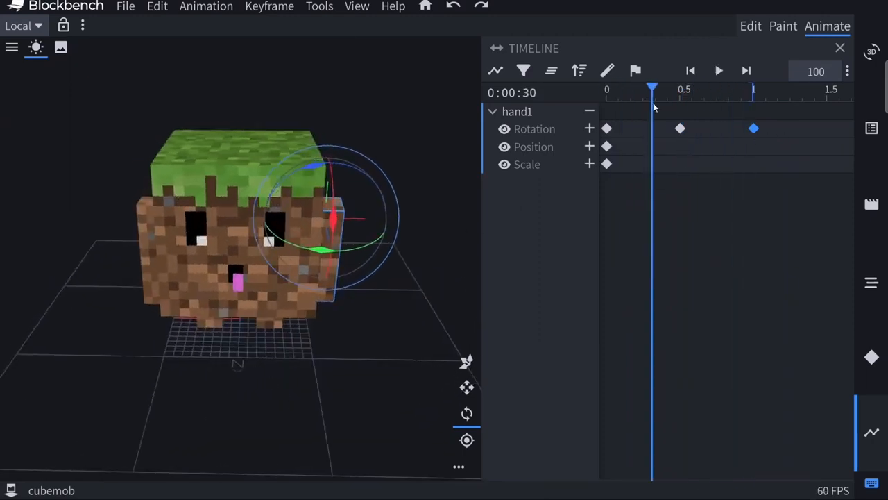
drag(654, 91, 681, 96)
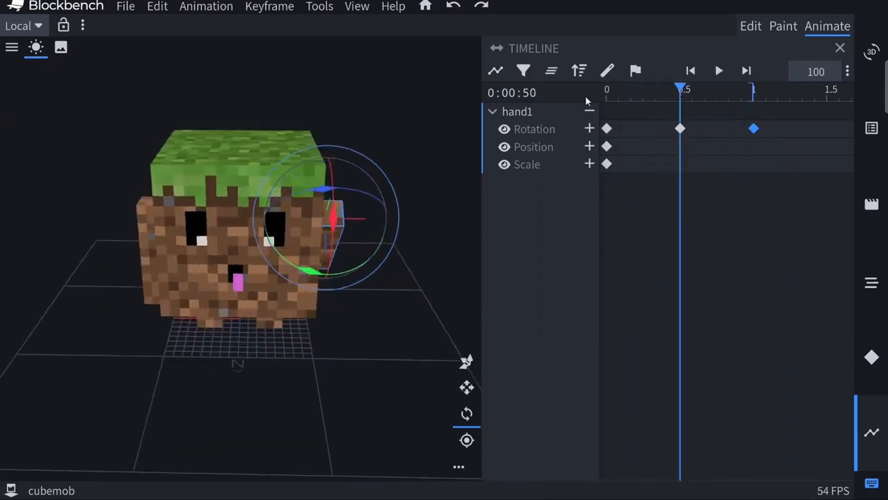
key(Home)
drag(267, 379, 327, 307)
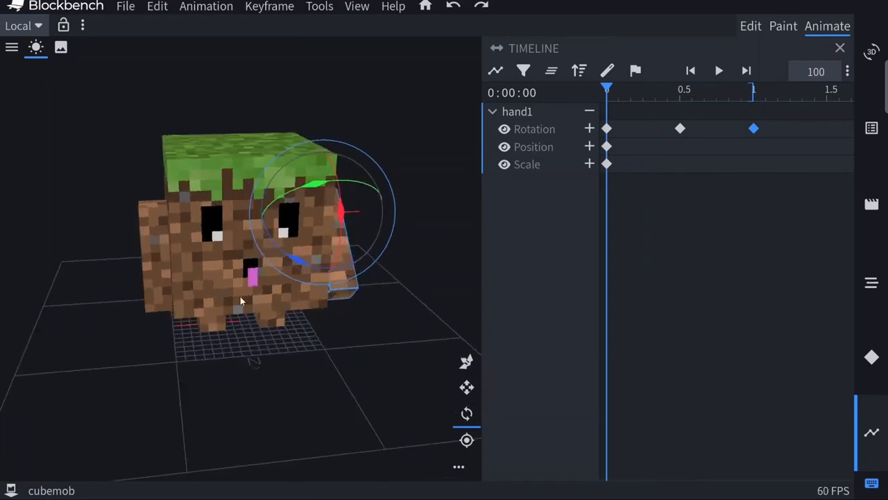
drag(222, 382, 156, 267)
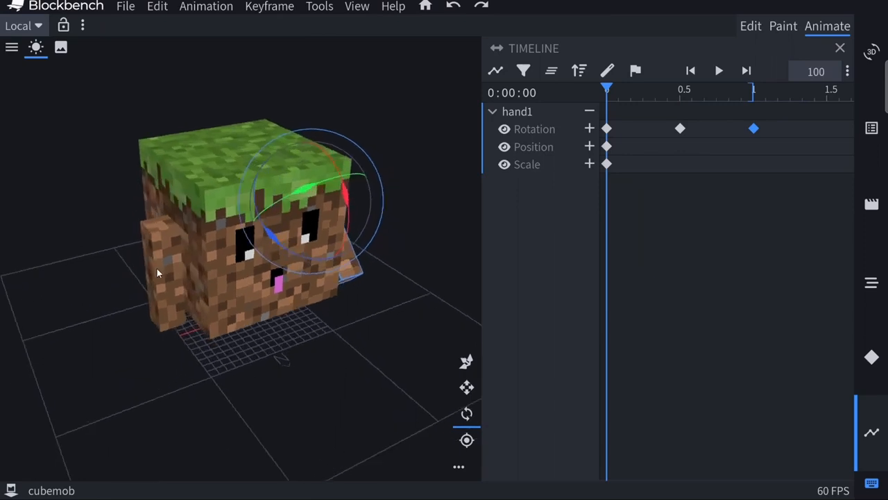
click(156, 277)
drag(211, 402, 230, 395)
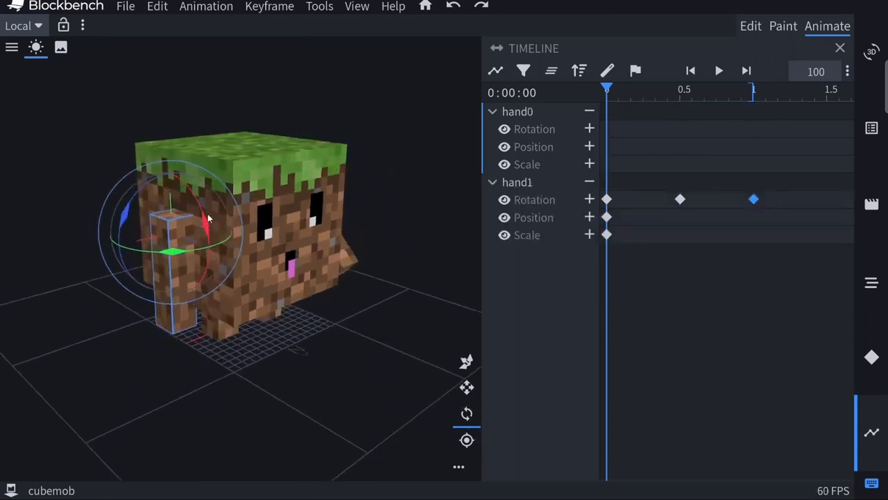
drag(207, 219, 214, 276)
Rotate hand0 forward about its red axis at 0.5 seconds to add its second rotation keyframe
drag(609, 93, 676, 104)
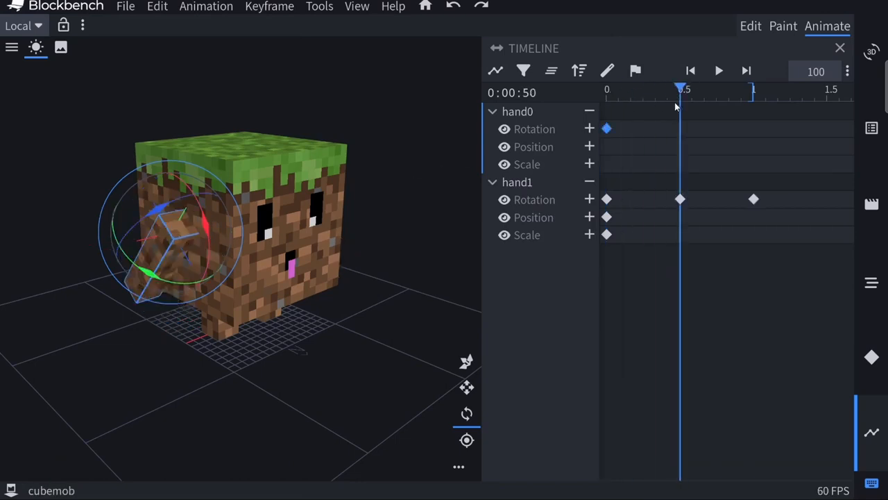
drag(386, 303, 317, 244)
drag(252, 398, 321, 396)
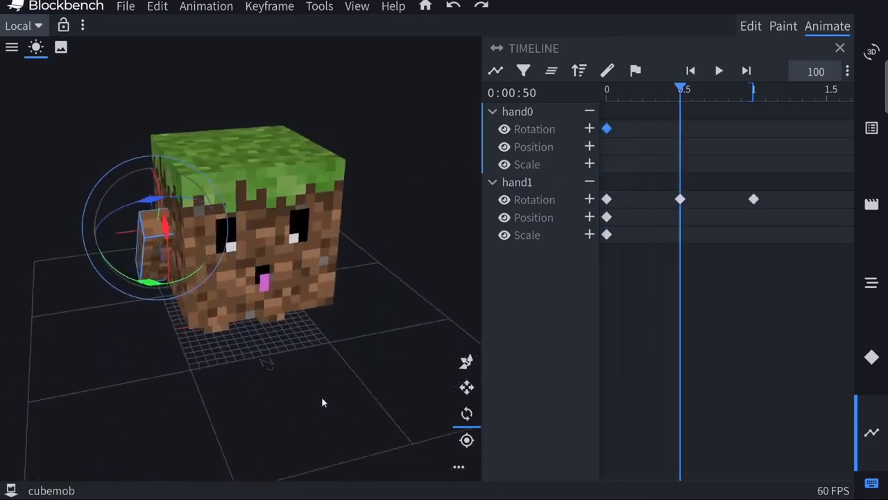
drag(164, 230, 157, 208)
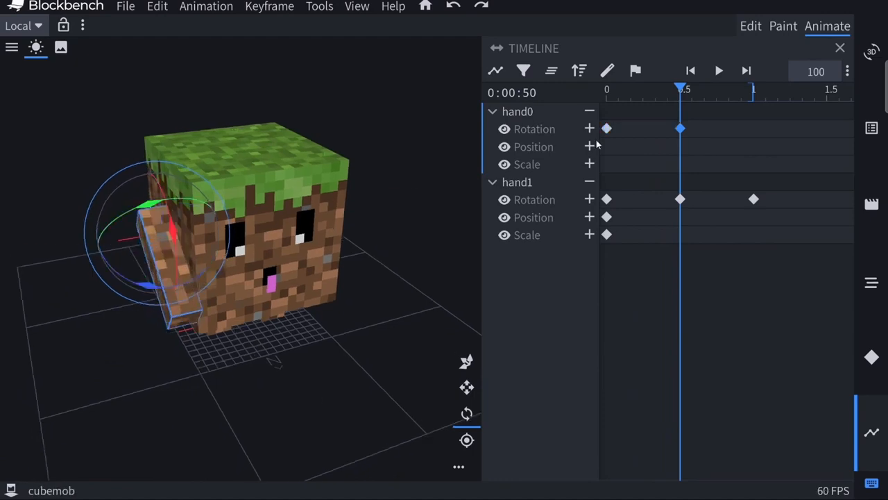
Copy hand0's rotation keyframe at time 0, paste it at 1 second, and play the animation with both arms swinging
right_click(607, 129)
drag(683, 88, 754, 92)
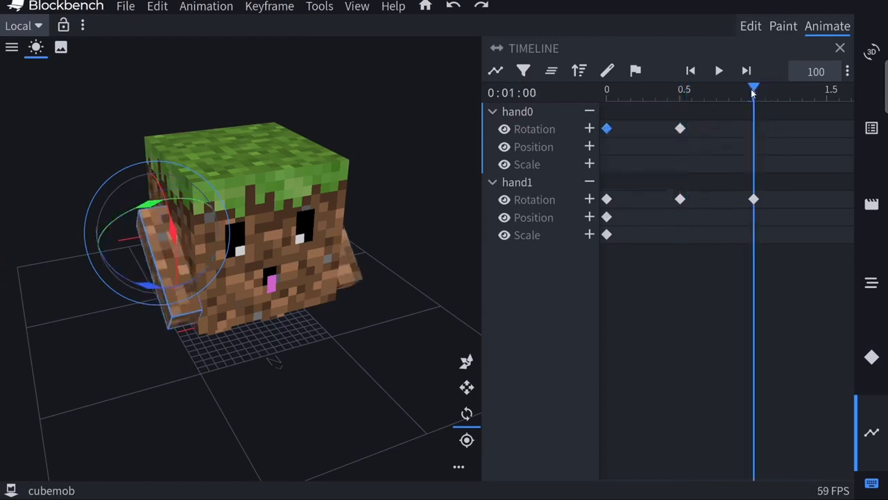
right_click(744, 140)
click(760, 150)
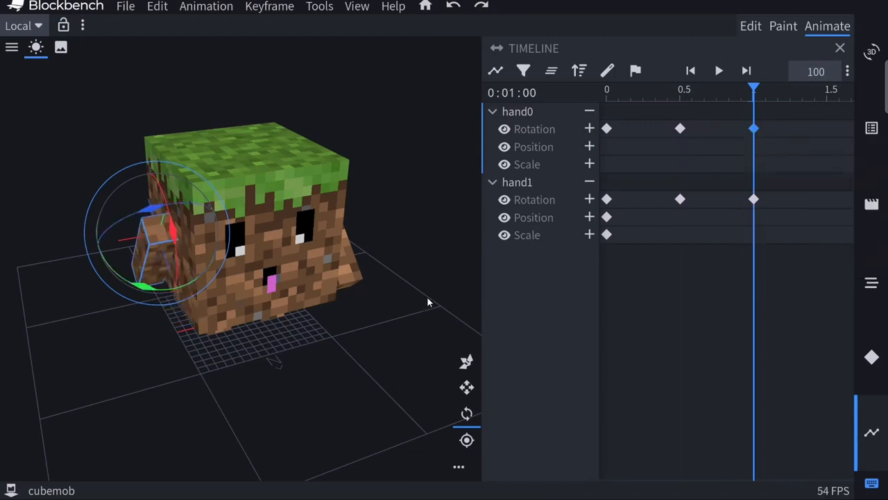
drag(410, 382, 358, 370)
key(space)
drag(269, 401, 311, 398)
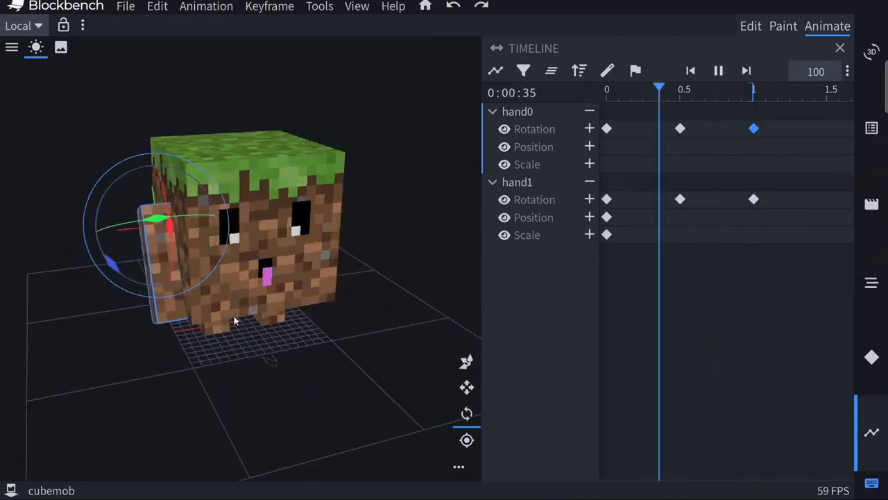
drag(257, 409, 221, 398)
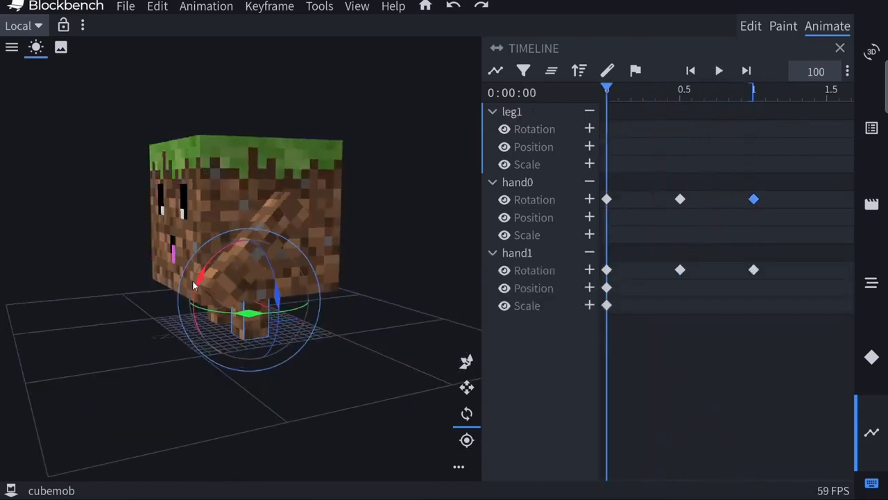
Animate leg1's walking swing with rotation keyframes at 0, 0.5 and 1 second
drag(192, 280, 194, 324)
drag(606, 90, 680, 90)
drag(200, 277, 271, 229)
drag(680, 91, 754, 90)
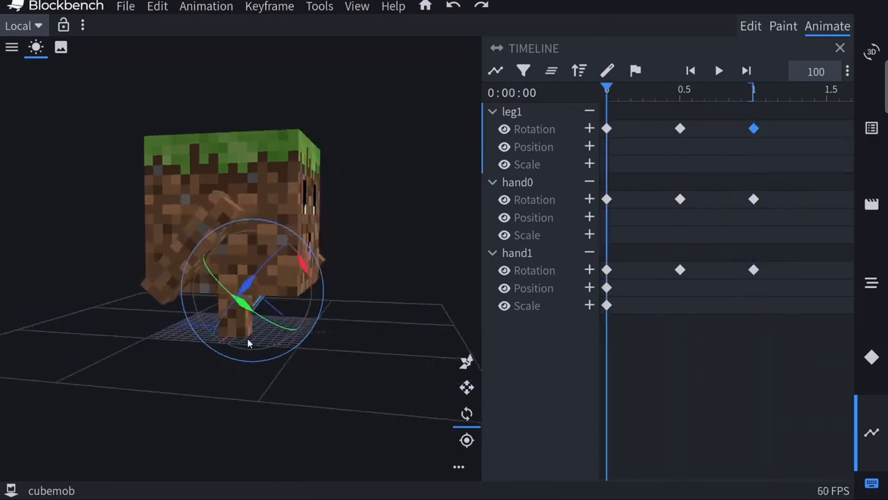
Animate leg0's walking swing opposite to leg1 with rotation keyframes at 0, 0.5 and 1 second
click(239, 326)
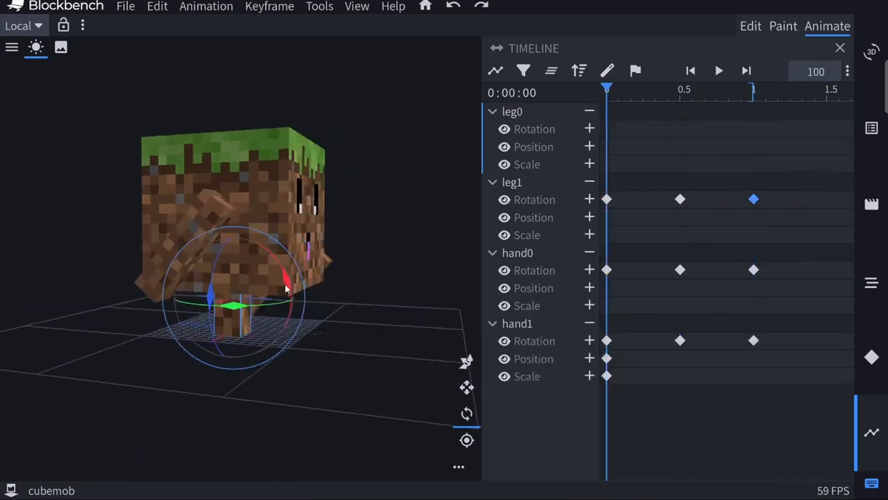
click(680, 91)
drag(286, 288, 267, 326)
click(607, 129)
click(754, 96)
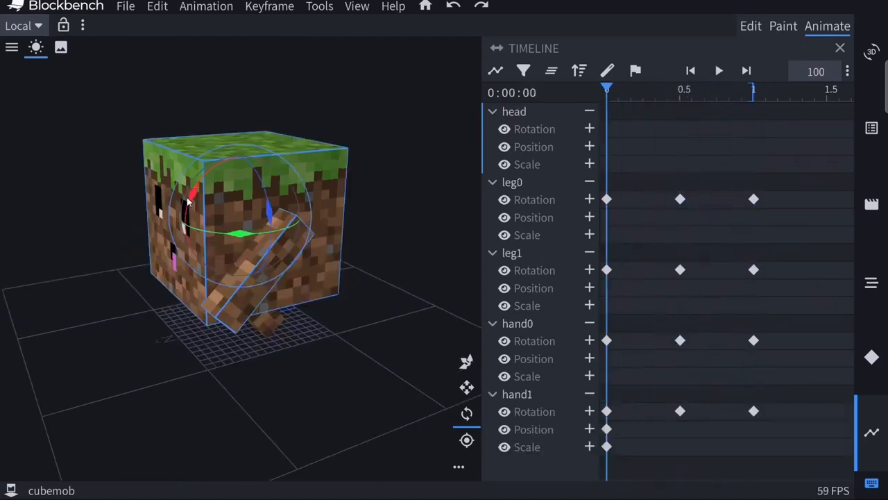
Tilt the head slightly about its red axis with rotation keyframes at 0, 0.5 and 1 second, and play the walk
drag(189, 197, 303, 188)
drag(618, 93, 673, 100)
click(679, 106)
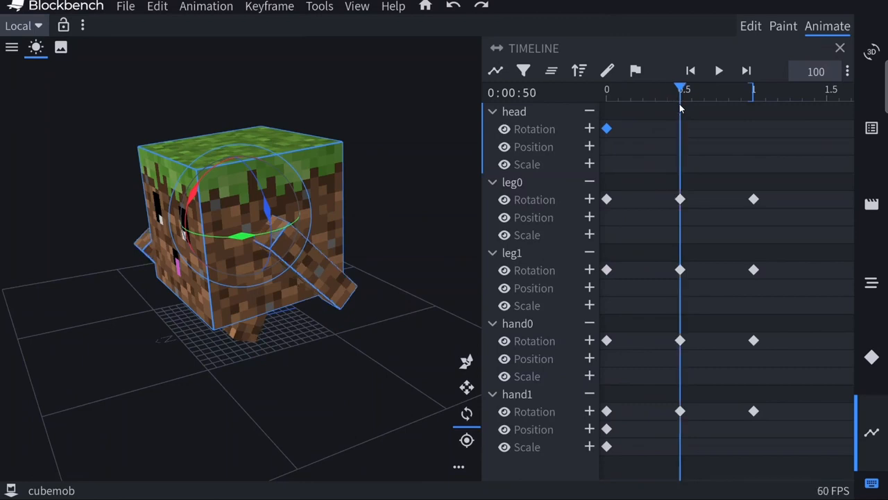
drag(195, 192, 207, 183)
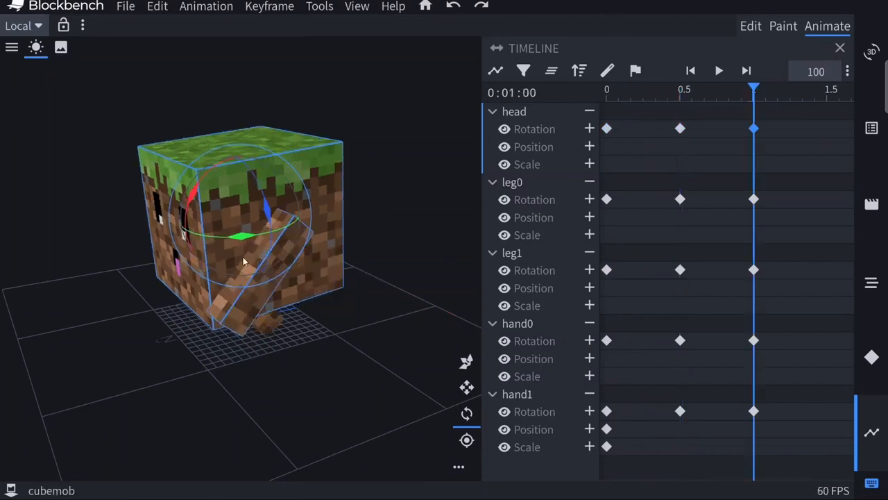
key(space)
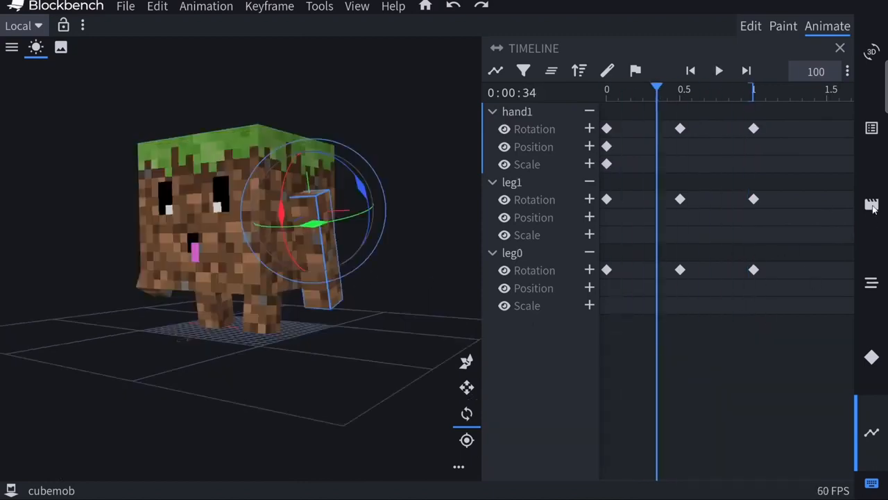
Create a new animation named animation.CubeMob.idle with its loop mode set to Loop
click(871, 200)
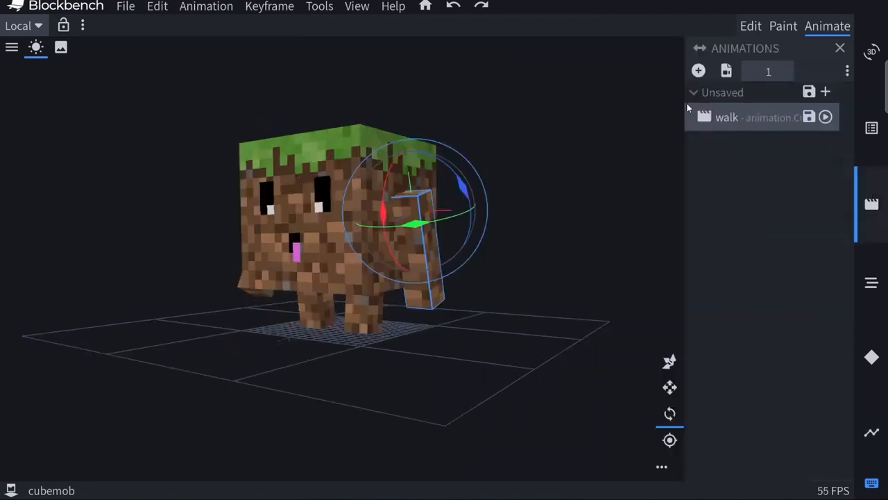
click(699, 71)
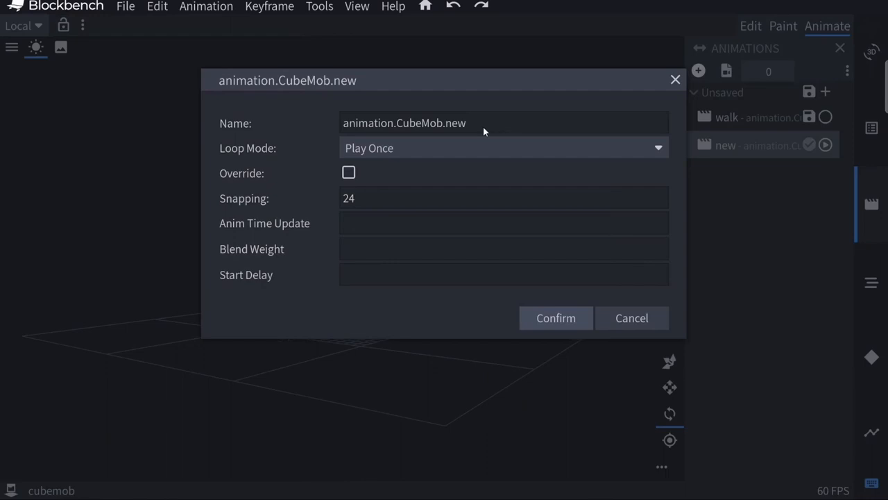
key(BackSpace)
key(BackSpace)
key(BackSpace)
text(idle)
click(370, 149)
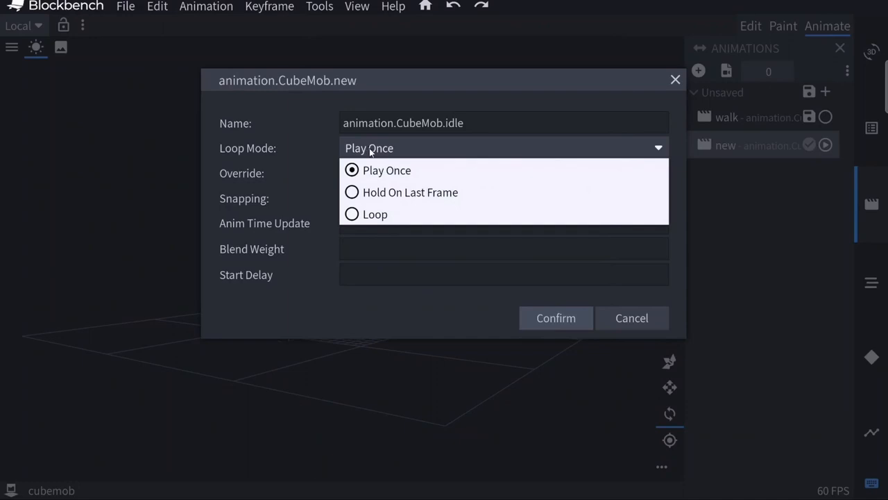
click(358, 216)
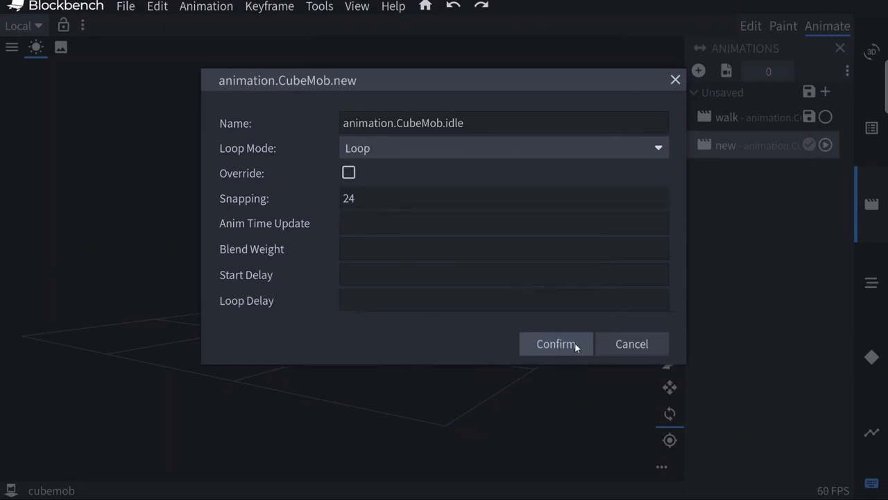
click(549, 347)
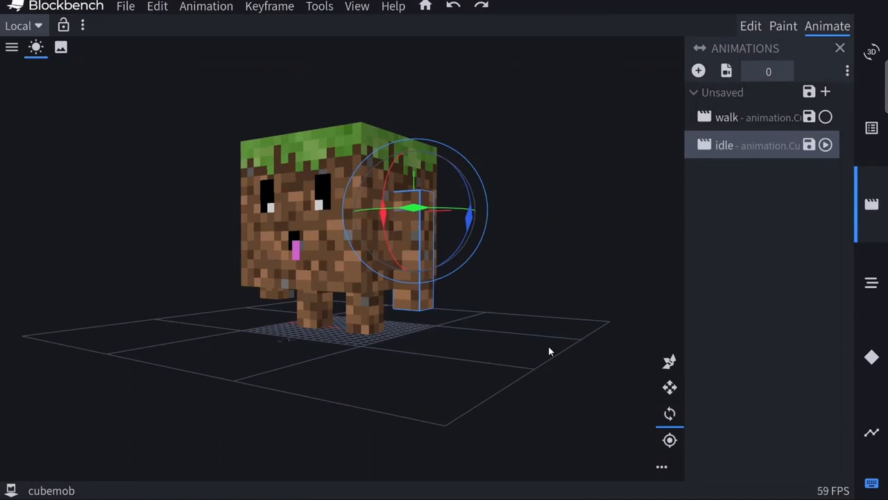
Rotate hand1 outward from the body about its blue axis at time 0 to set the idle animation's first rotation keyframe
click(872, 434)
drag(472, 368, 302, 418)
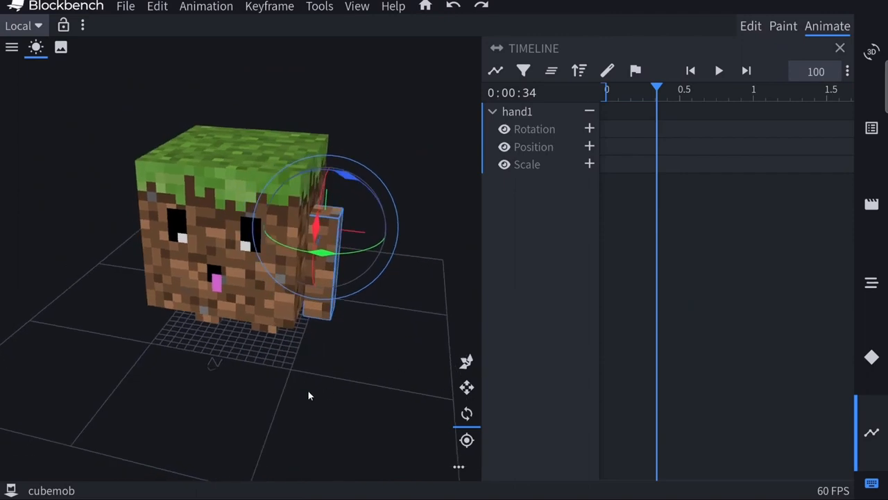
drag(318, 363, 303, 360)
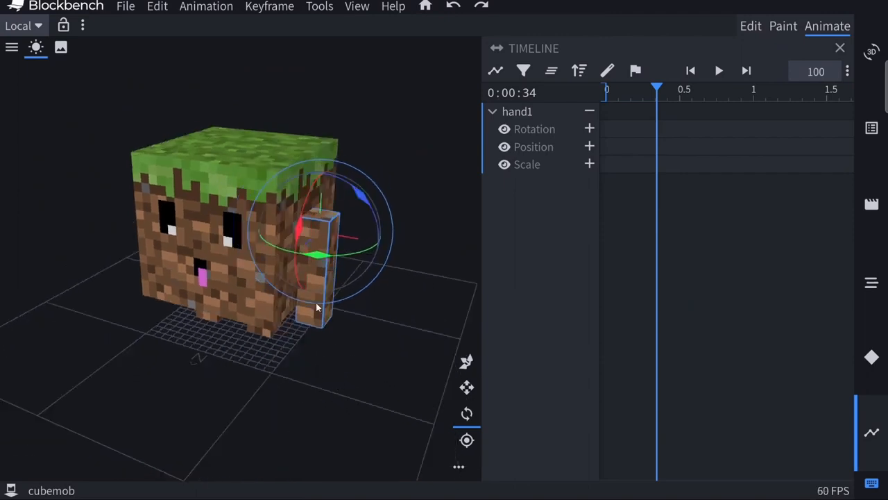
drag(378, 382, 363, 379)
right_click(363, 379)
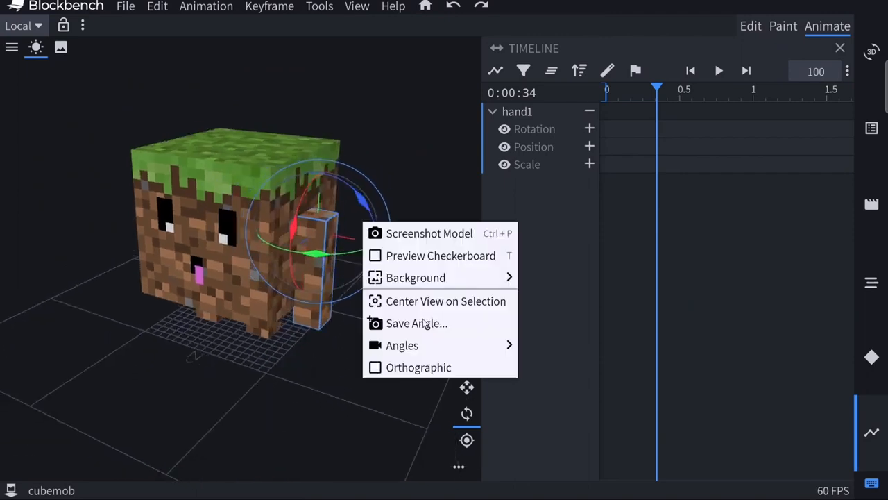
click(656, 94)
drag(656, 94, 558, 108)
drag(378, 204, 377, 260)
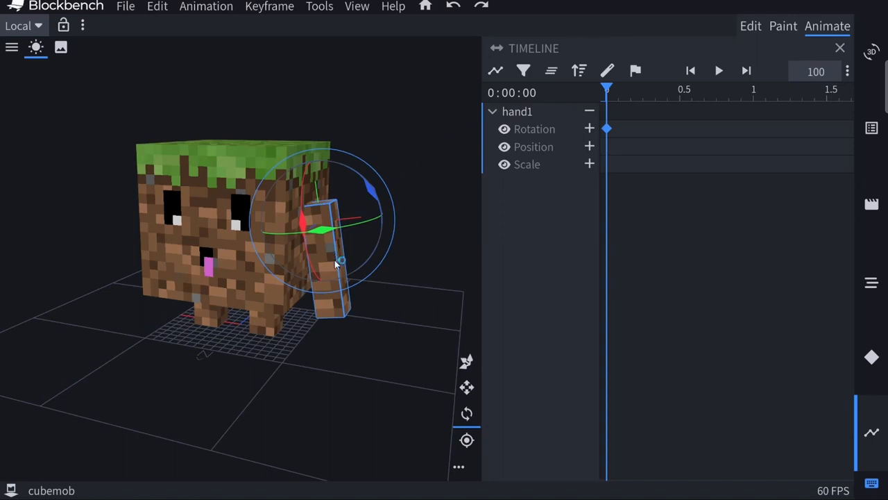
Rotate hand1 back toward the body at 0.5 seconds and paste a copy of its time-0 rotation keyframe at 1 second
drag(608, 93, 682, 113)
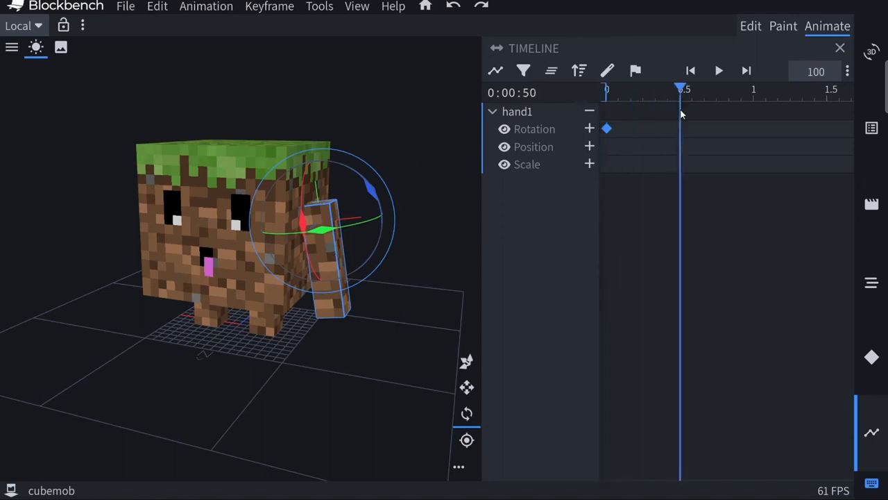
drag(375, 195, 406, 183)
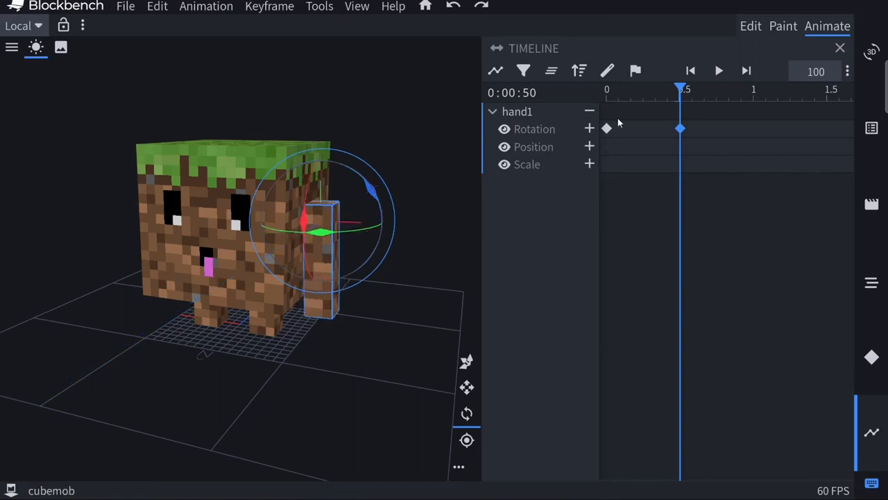
right_click(606, 130)
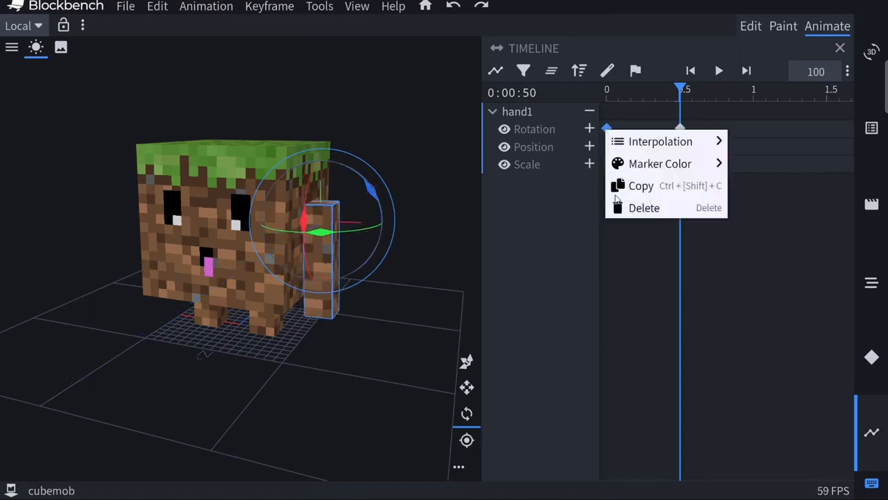
click(677, 84)
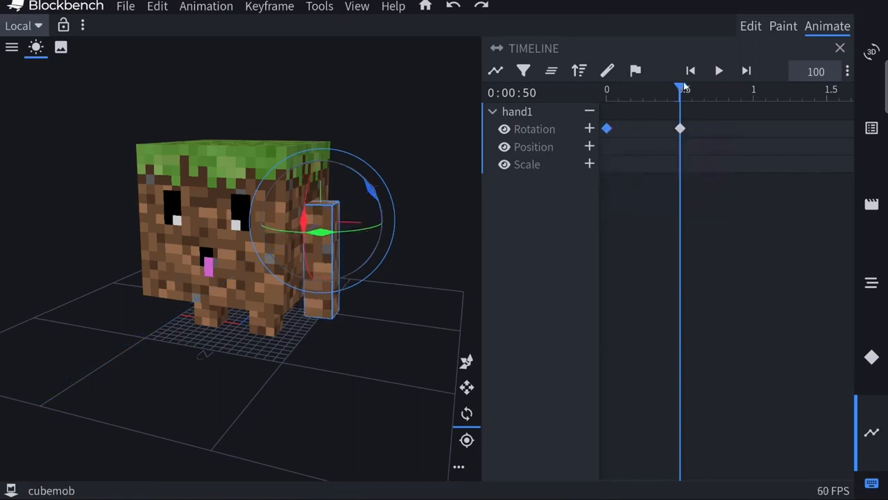
drag(682, 85, 760, 99)
right_click(751, 135)
click(689, 147)
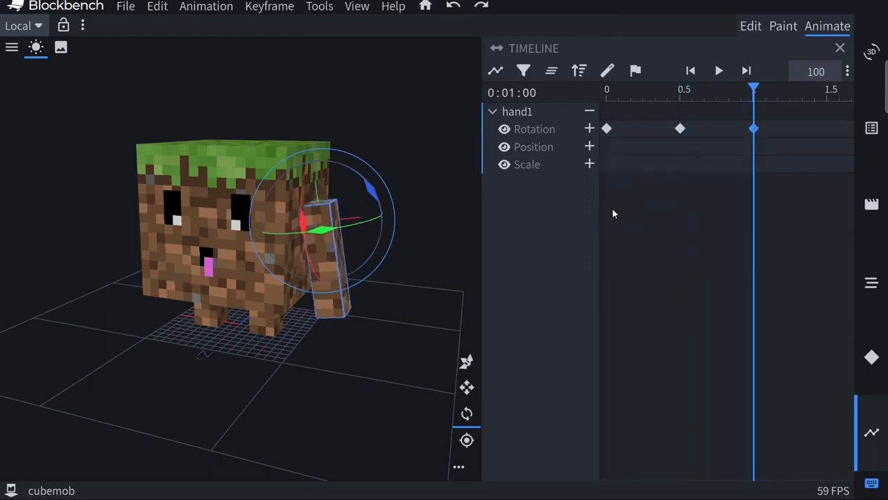
key(space)
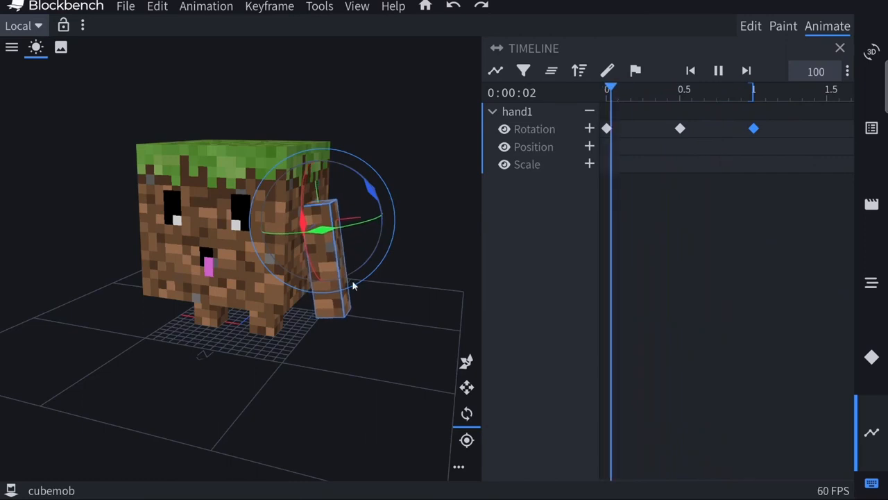
Animate hand0's idle swing, mirroring hand1, with rotation keyframes at 0, 0.5 and 1 second, and play it back
drag(196, 386, 143, 316)
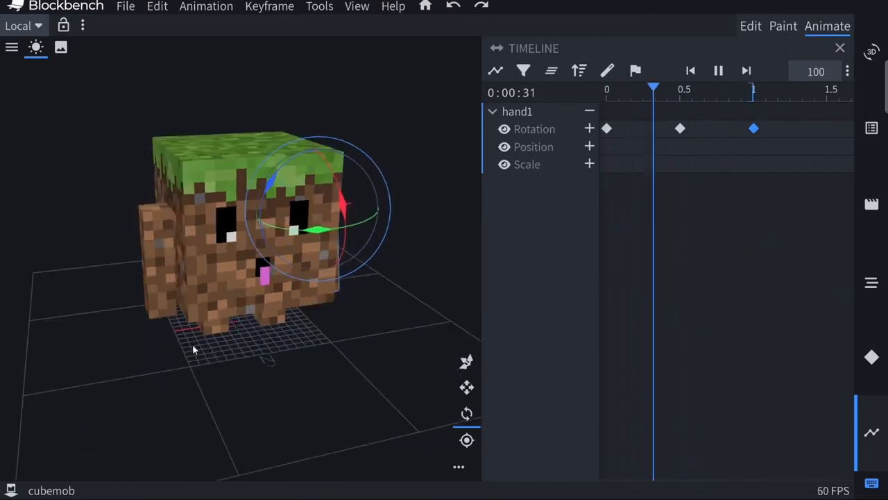
click(158, 285)
click(679, 109)
drag(139, 233, 148, 255)
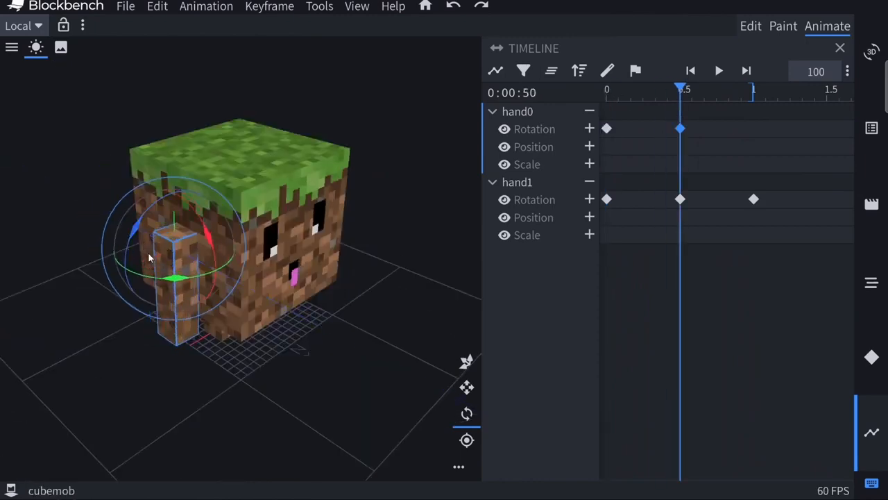
click(754, 90)
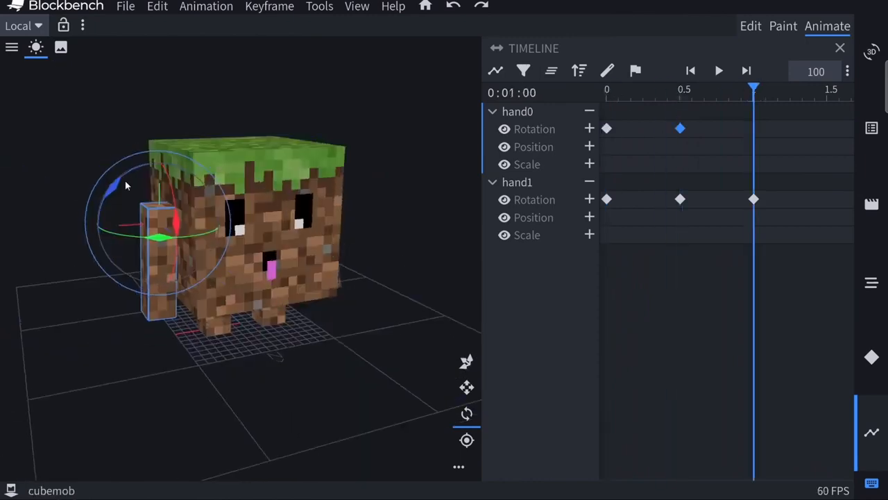
right_click(607, 129)
click(639, 186)
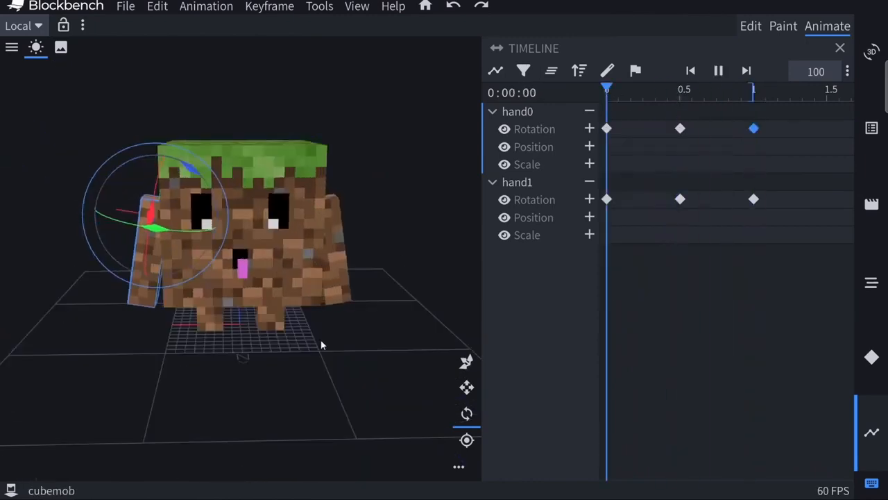
drag(292, 377, 263, 379)
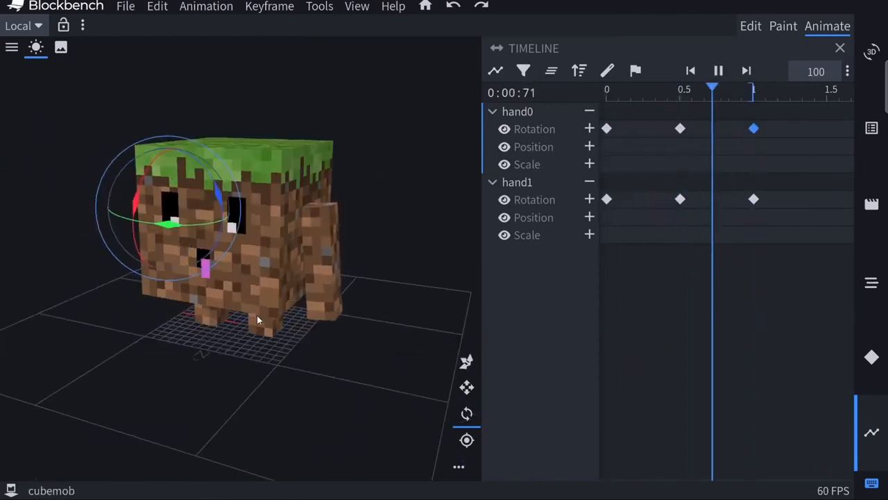
key(space)
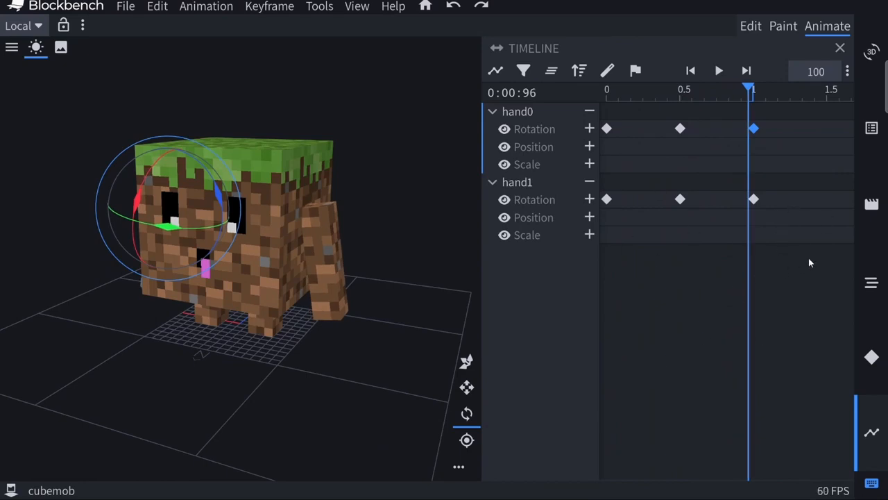
Create a new animation named animation.CubeMob.attack with its loop mode kept at Play Once
click(873, 209)
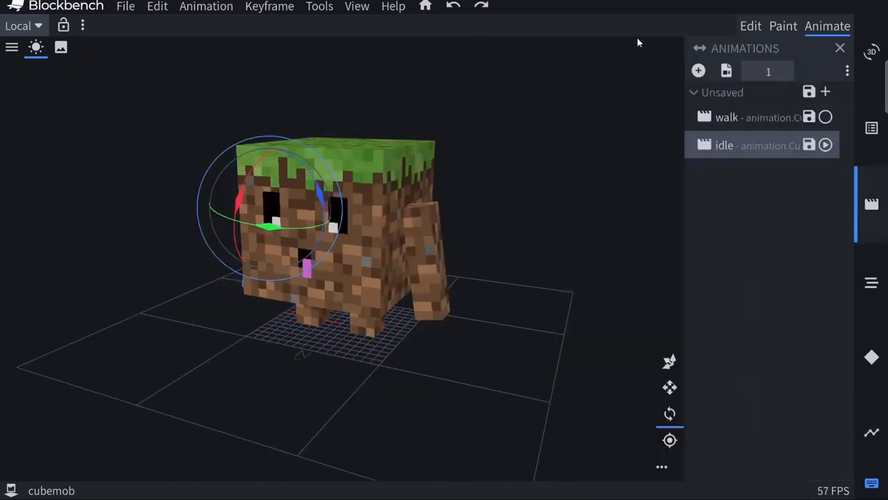
click(699, 71)
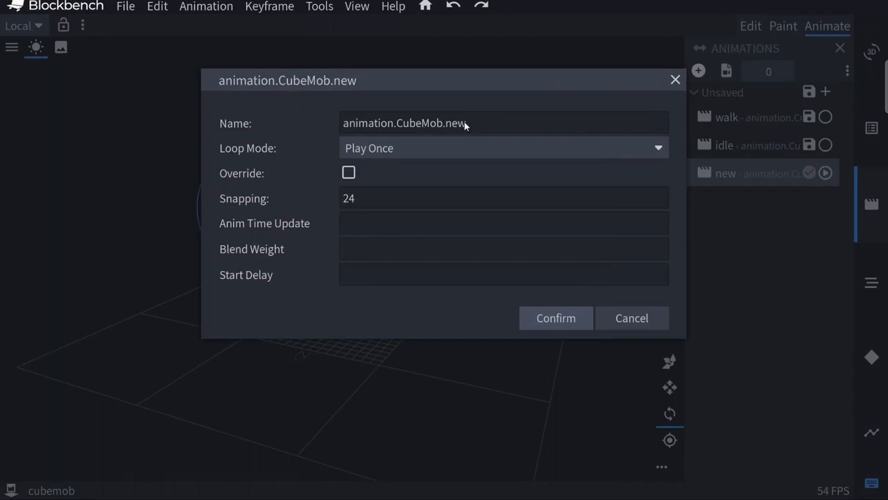
click(563, 122)
key(BackSpace)
key(BackSpace)
key(BackSpace)
text(attack)
click(418, 149)
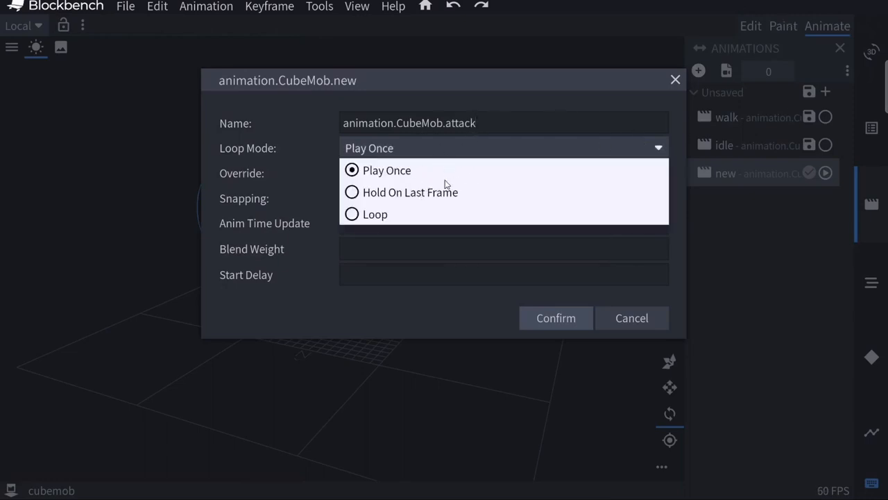
click(534, 320)
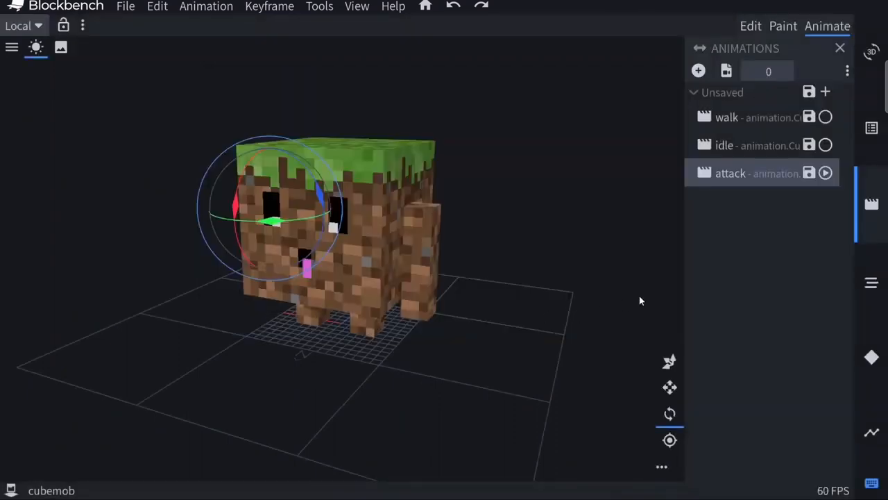
Add rotation, position and scale keyframes for hand1 at time 0 in the attack animation
click(872, 430)
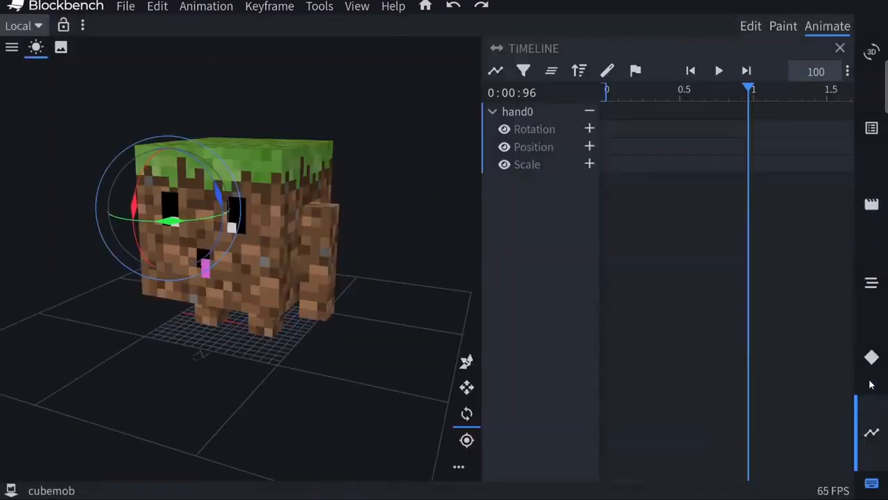
drag(734, 89, 554, 126)
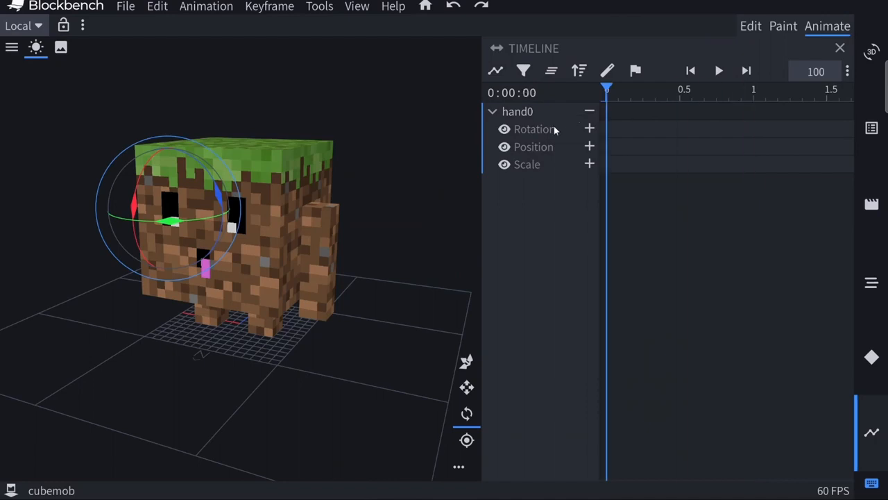
drag(417, 303, 392, 321)
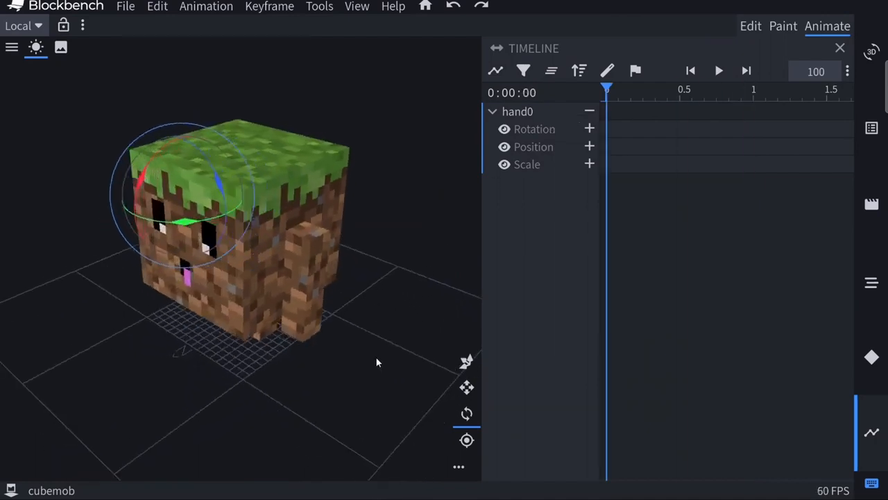
drag(376, 362, 396, 346)
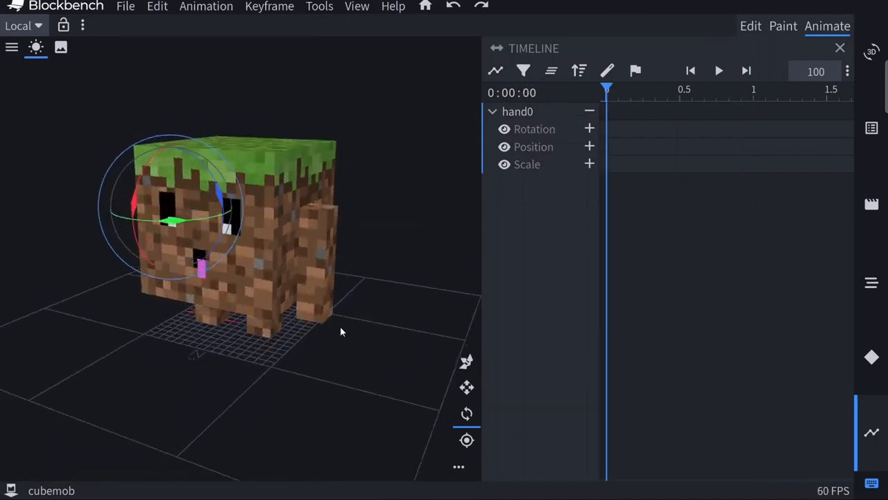
click(333, 244)
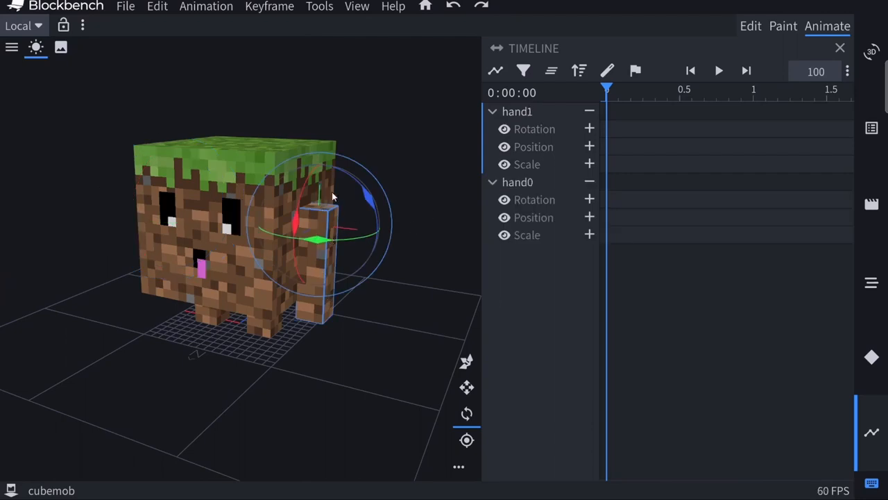
click(589, 129)
click(590, 146)
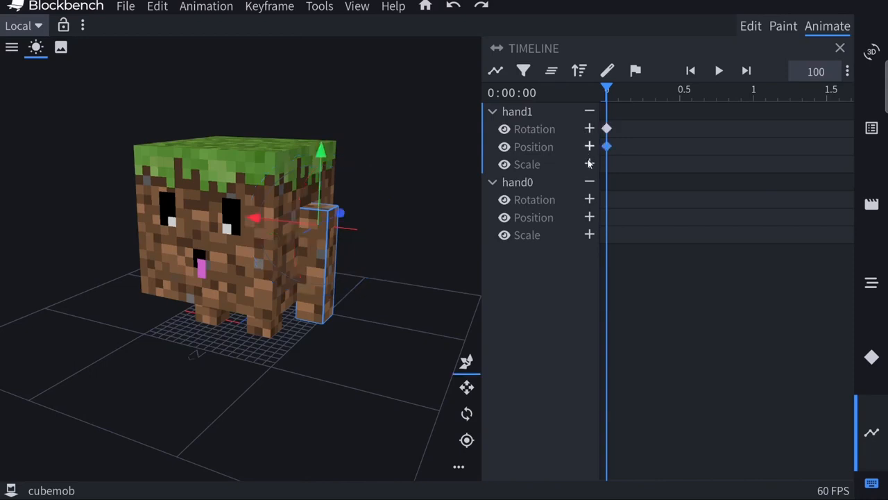
click(590, 164)
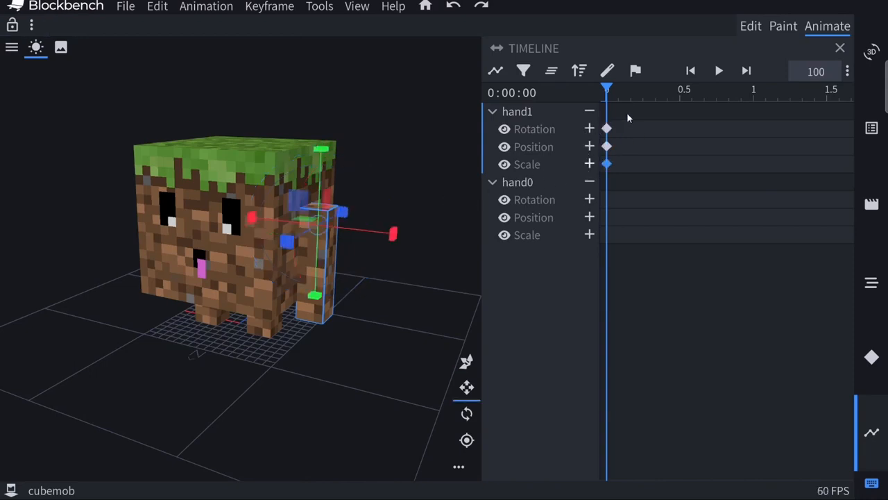
Swing hand1 by rotating it at about 0.12 seconds in the attack animation, and play the motion back
drag(609, 90, 624, 101)
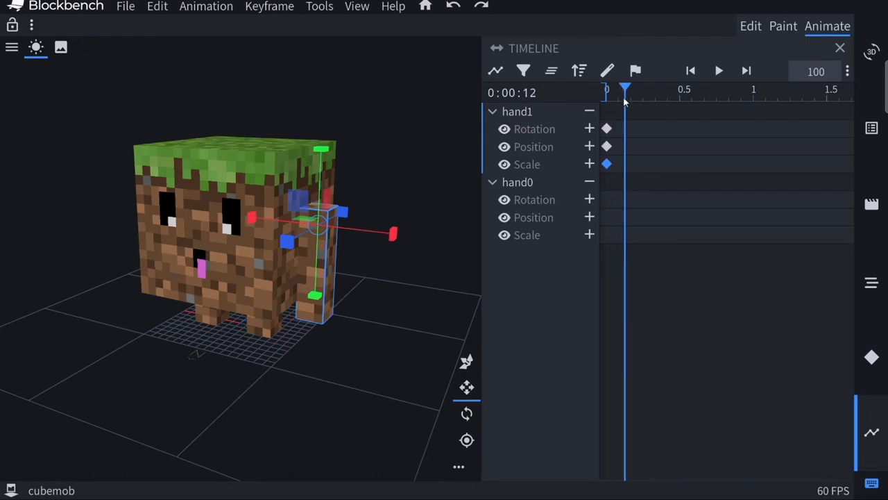
click(465, 414)
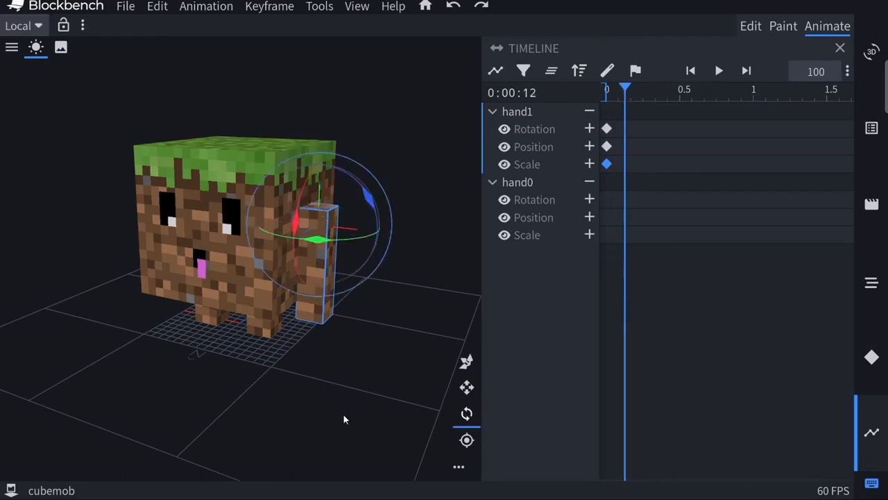
drag(343, 414, 291, 415)
drag(236, 211, 379, 144)
drag(335, 393, 310, 335)
key(space)
key(space)
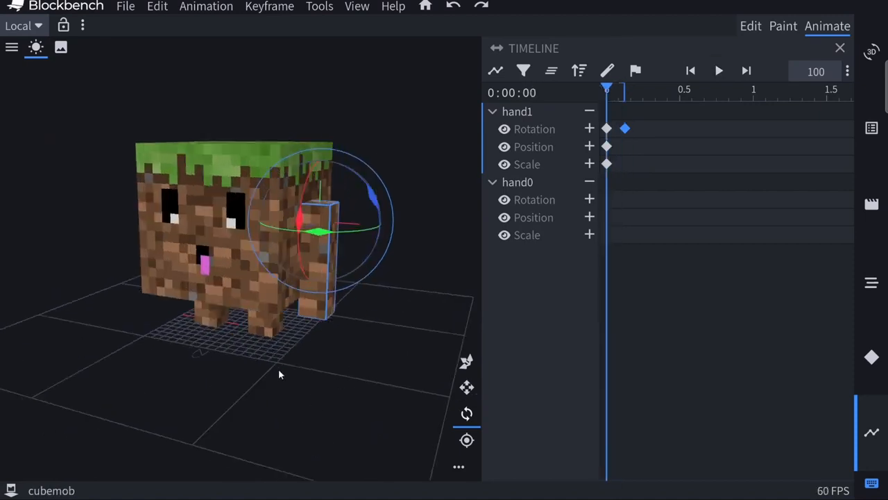
Select hand1's rotation, position and scale keyframes together and copy them
drag(279, 375, 319, 375)
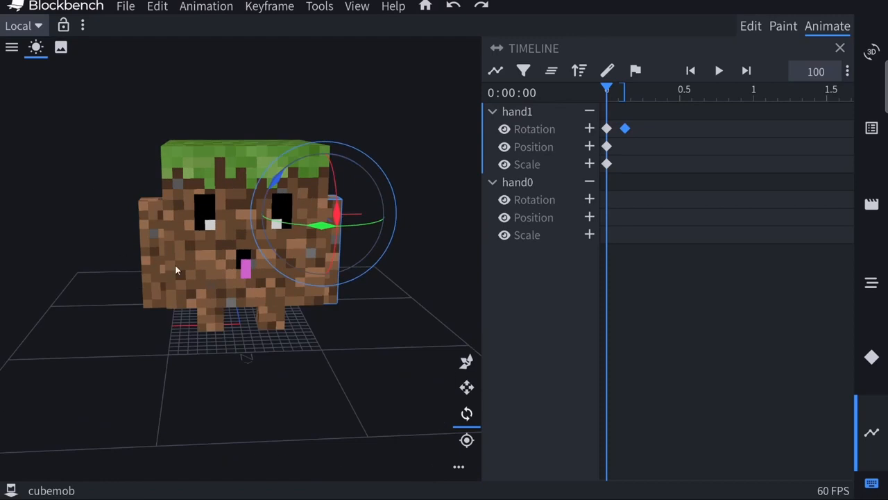
drag(344, 370, 337, 230)
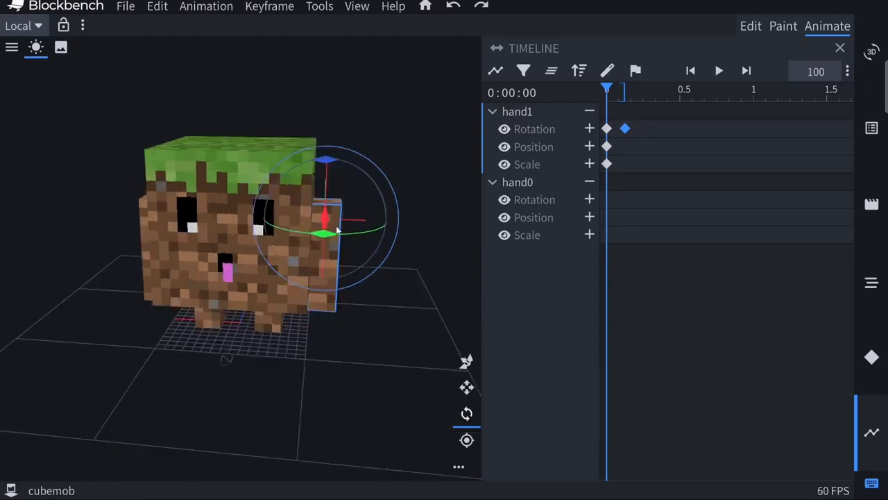
drag(216, 363, 264, 382)
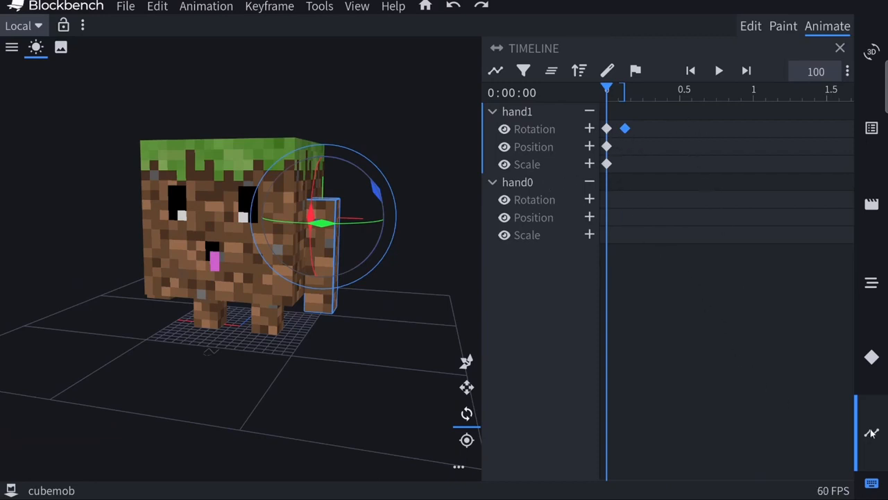
click(873, 485)
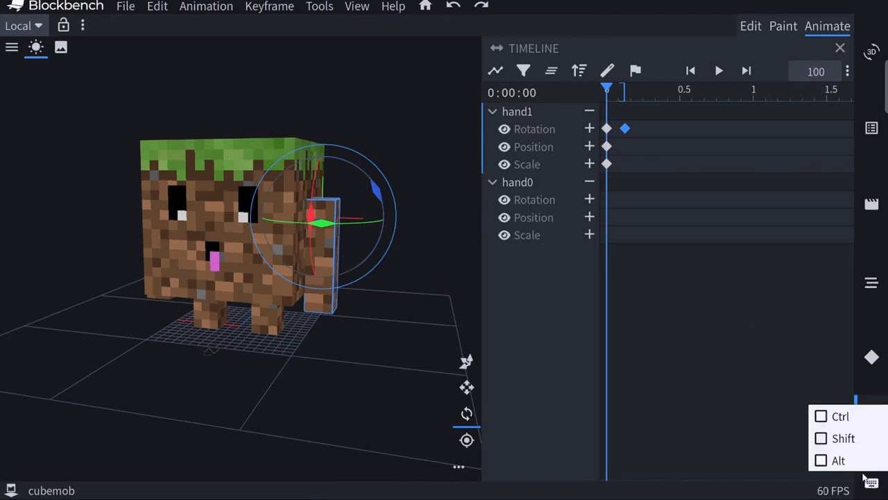
click(826, 415)
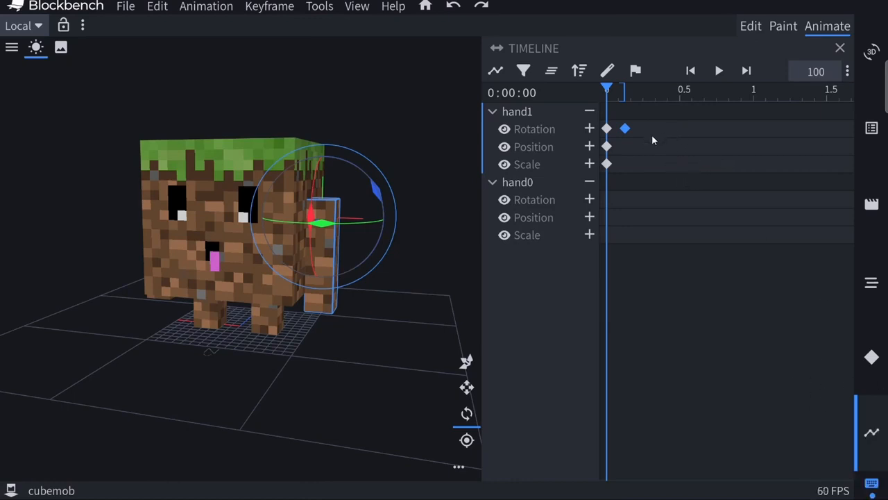
ctrl+click(607, 128)
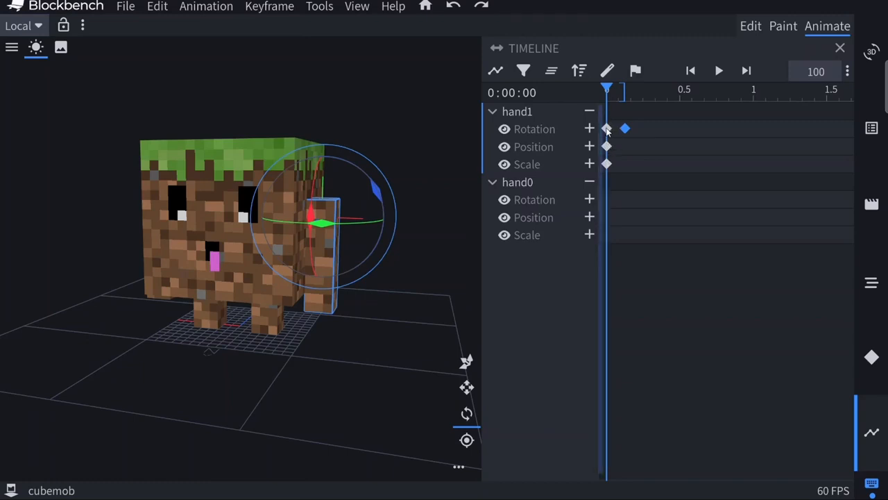
ctrl+click(606, 146)
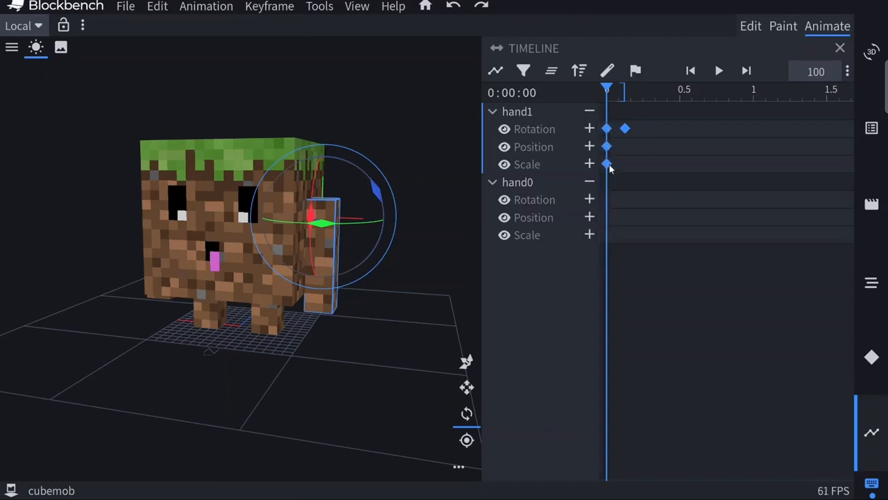
ctrl+click(607, 164)
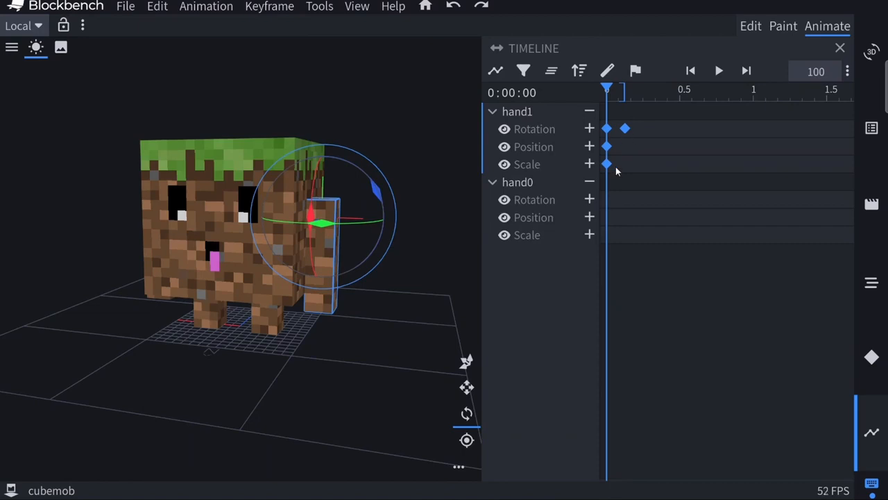
right_click(625, 130)
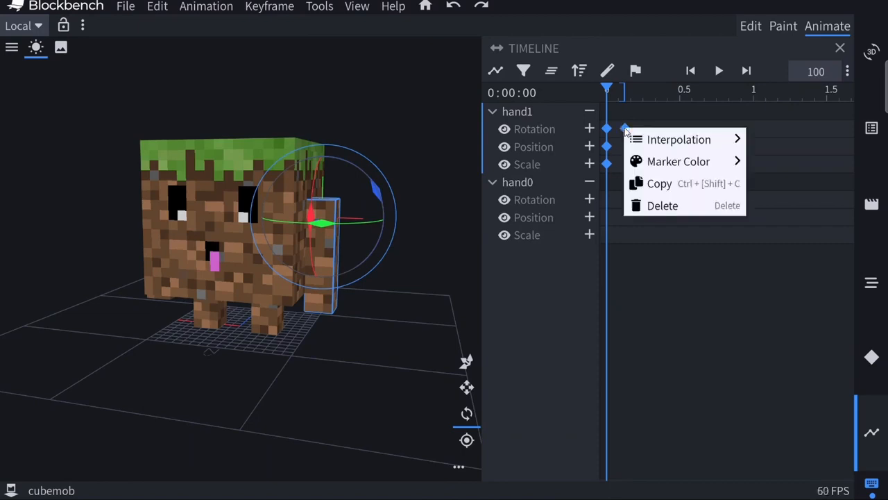
click(660, 184)
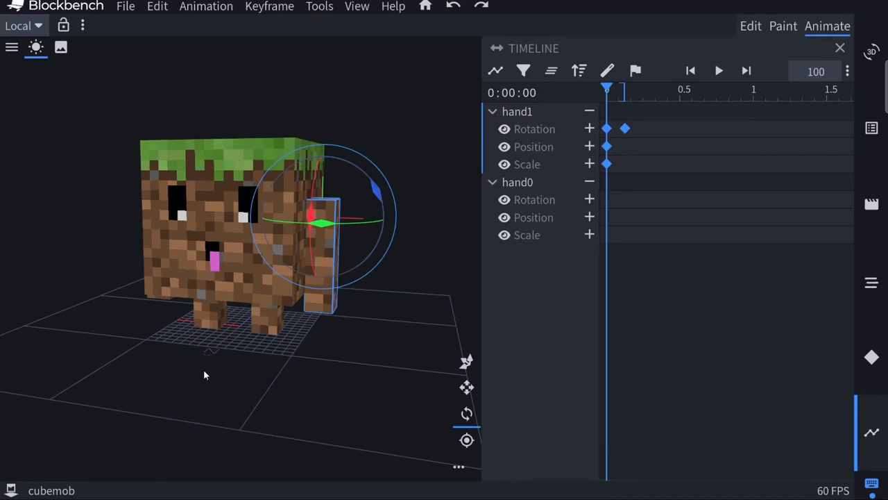
Select hand0 and paste the copied hand1 keyframes onto it, starting at time 0
drag(205, 375, 349, 275)
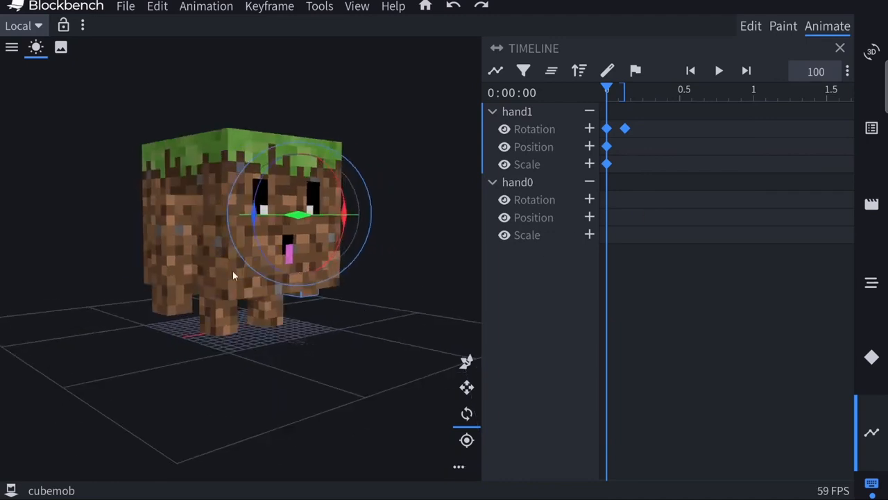
click(191, 235)
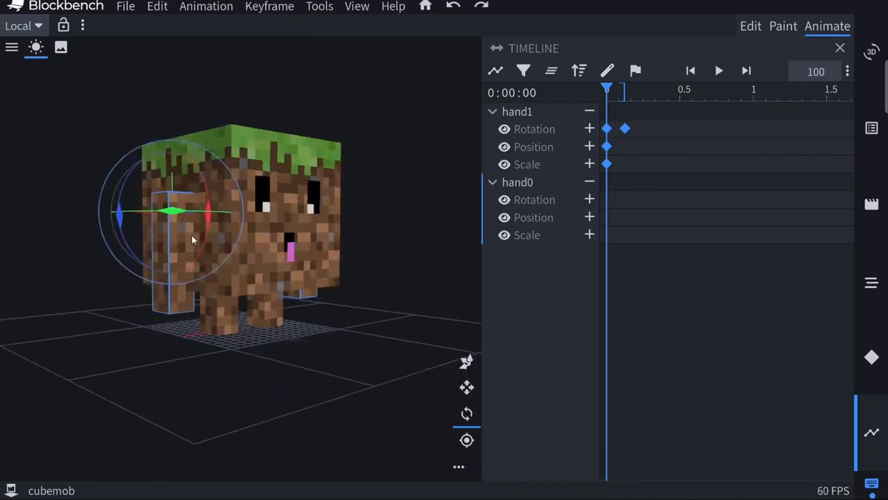
click(627, 216)
right_click(627, 217)
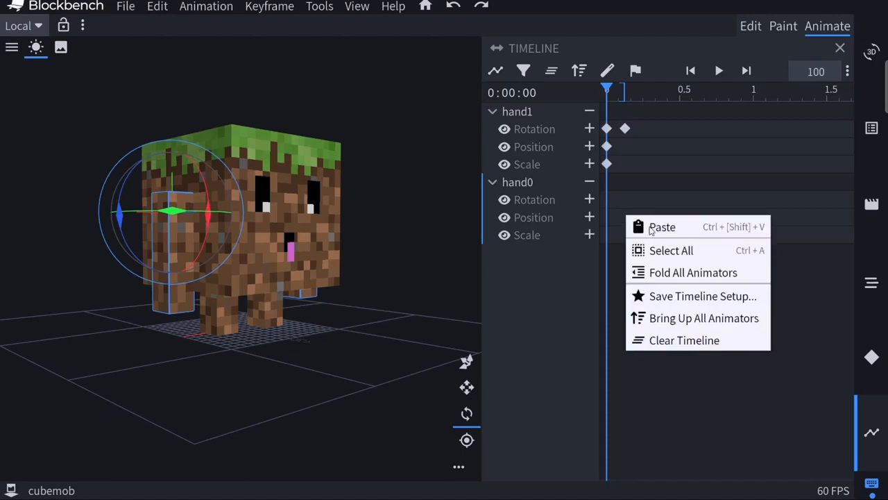
click(652, 227)
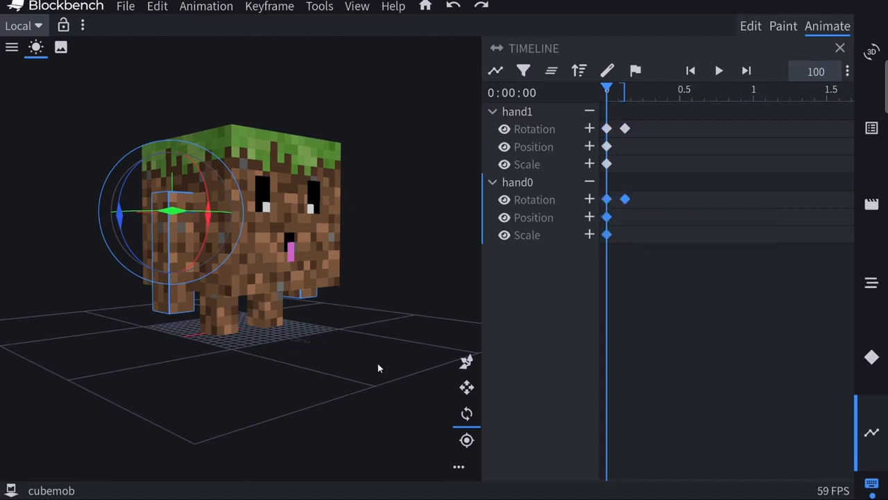
drag(377, 363, 351, 373)
drag(305, 395, 347, 405)
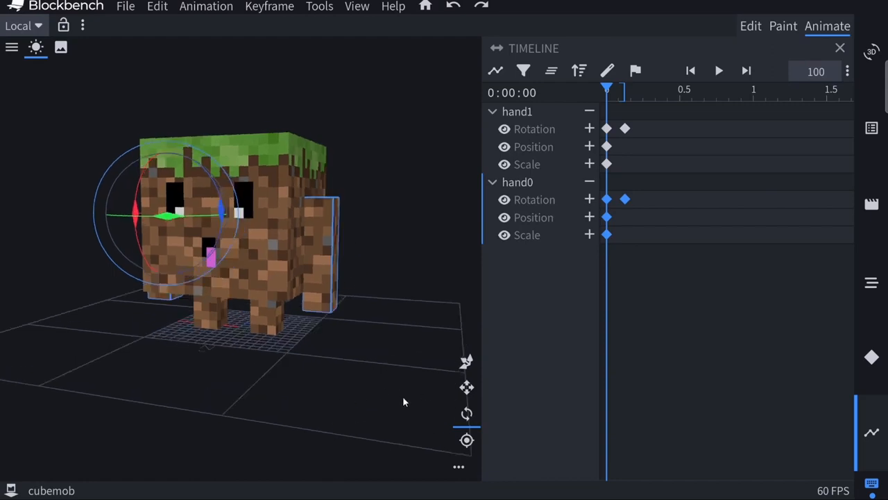
drag(404, 401, 277, 402)
click(657, 357)
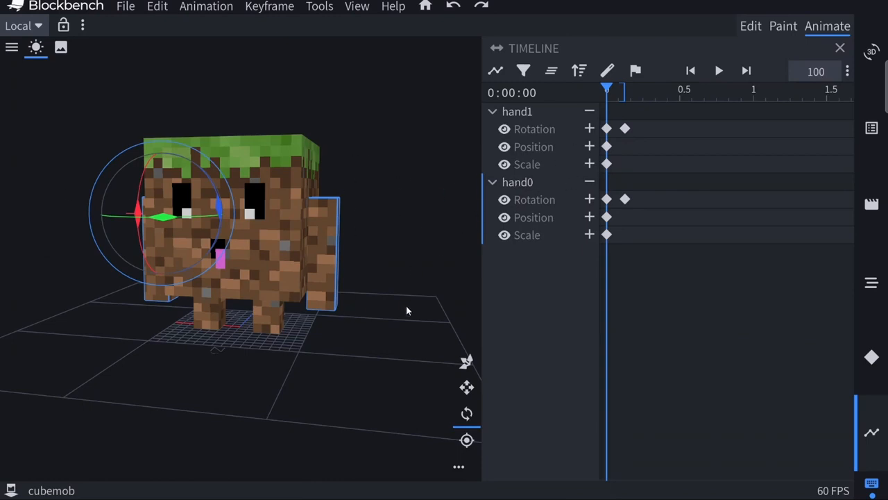
drag(322, 355, 523, 239)
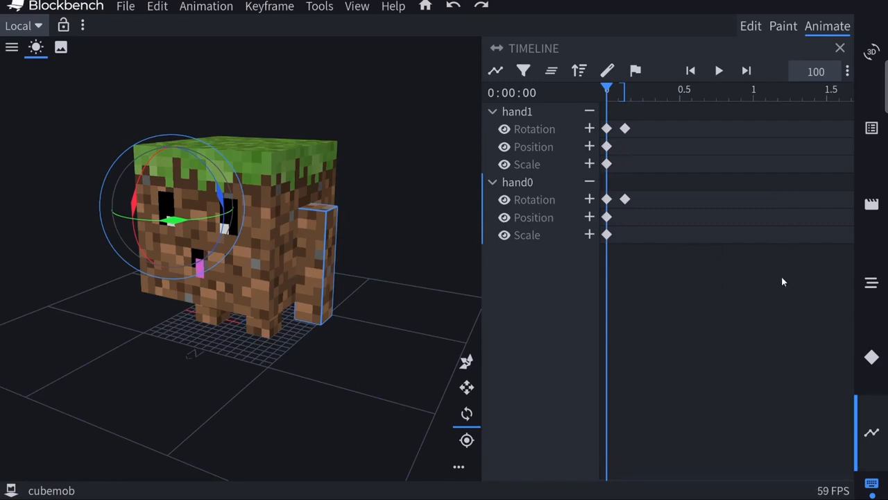
Create a new animation named animation.CubeMob.swimming with its loop mode set to Loop
click(871, 206)
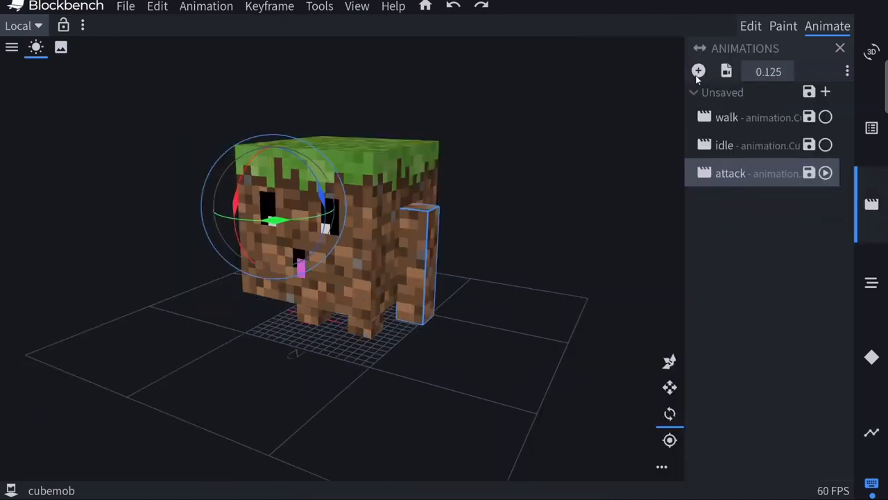
click(699, 71)
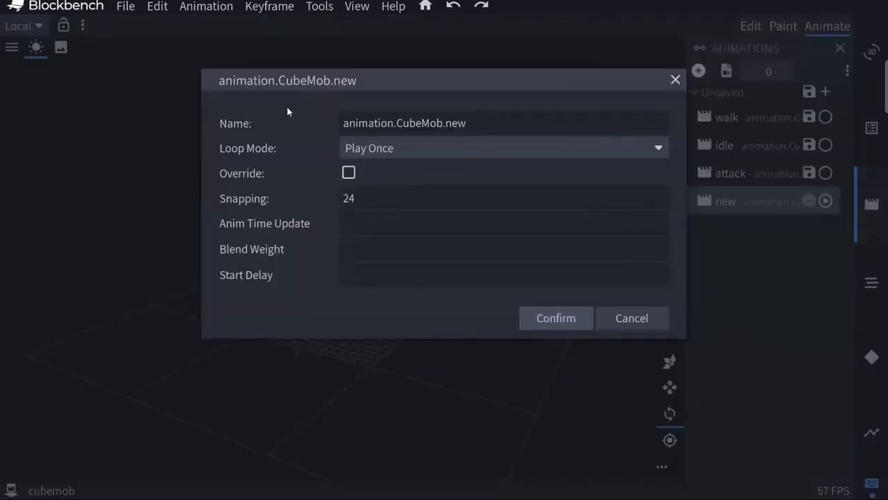
click(487, 122)
key(BackSpace)
key(BackSpace)
key(BackSpace)
text(swimming)
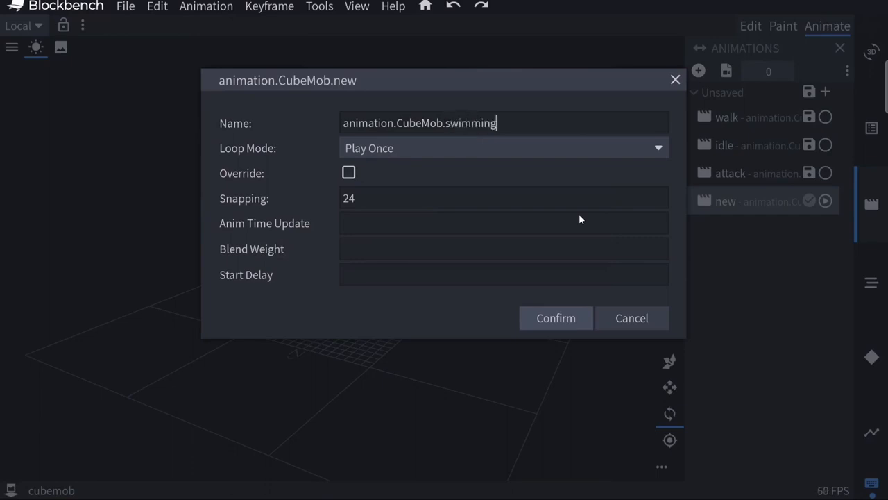
click(431, 149)
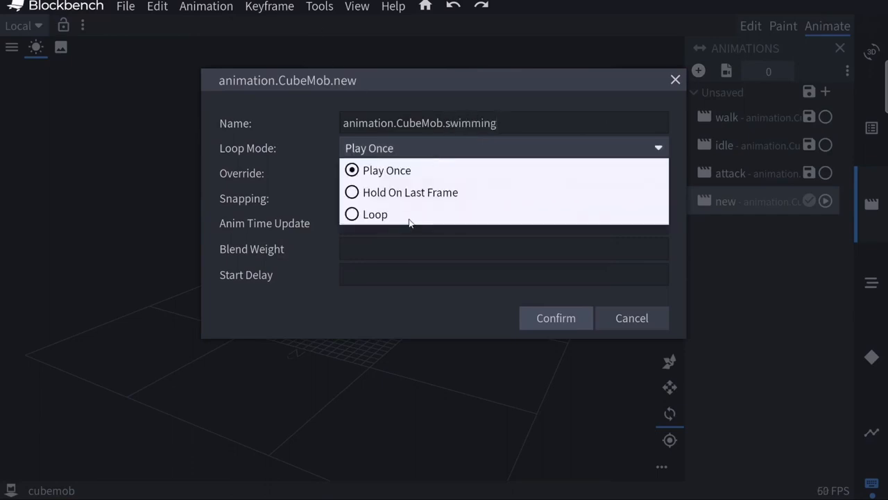
click(355, 215)
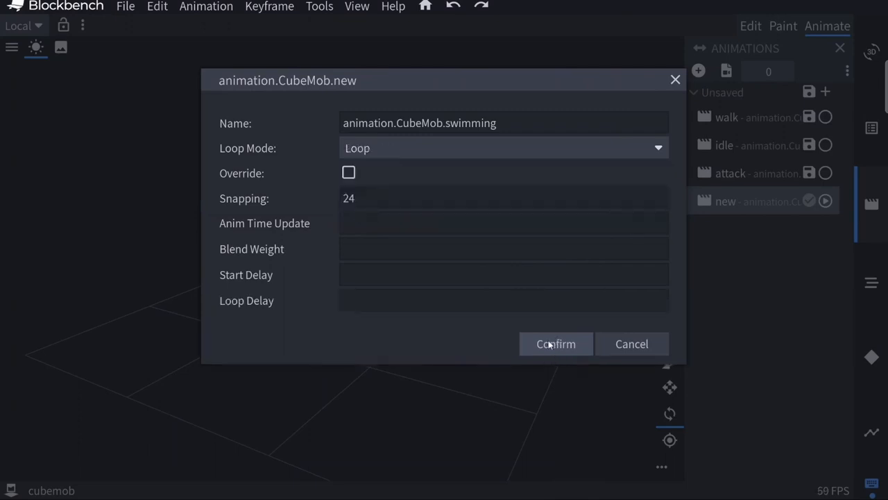
click(552, 343)
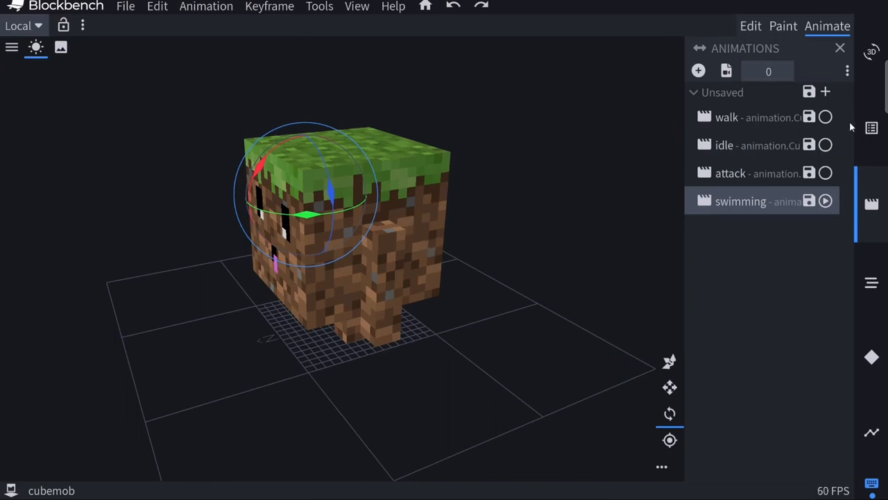
Rotate the root group at time 0 in the swimming animation so the whole model lies face down
click(871, 128)
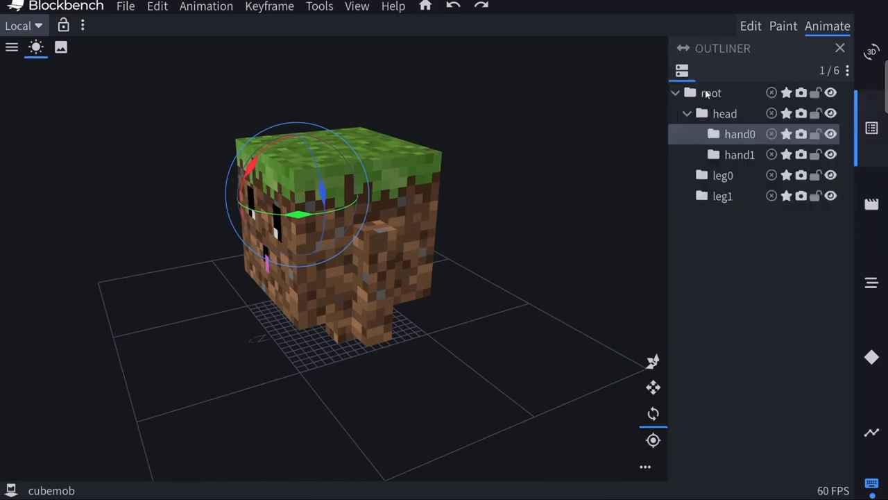
click(747, 97)
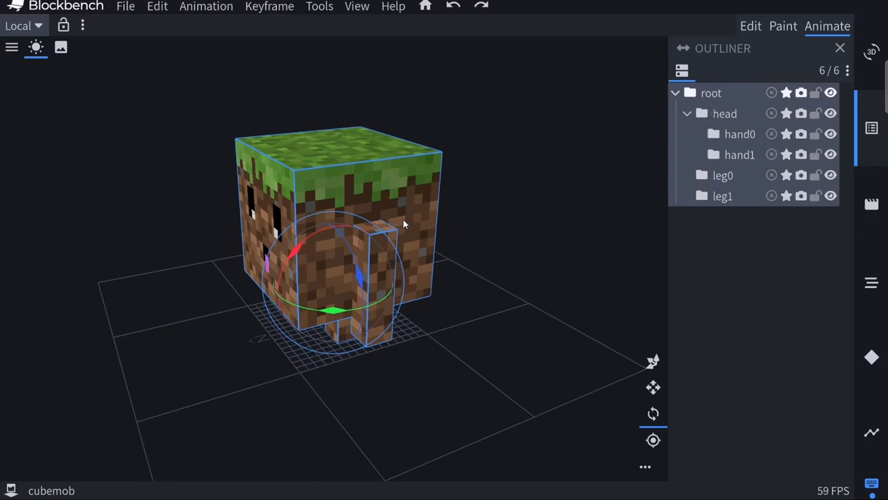
drag(312, 256, 239, 375)
drag(392, 452, 322, 459)
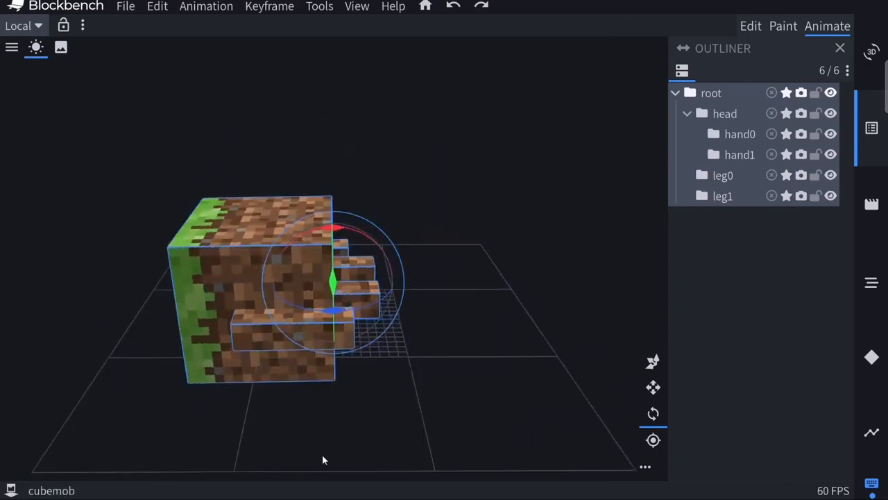
Shift the root group backward along its length at time 0 to bring the lying model over the grid's centre
click(654, 363)
drag(406, 288, 472, 290)
drag(492, 418, 447, 353)
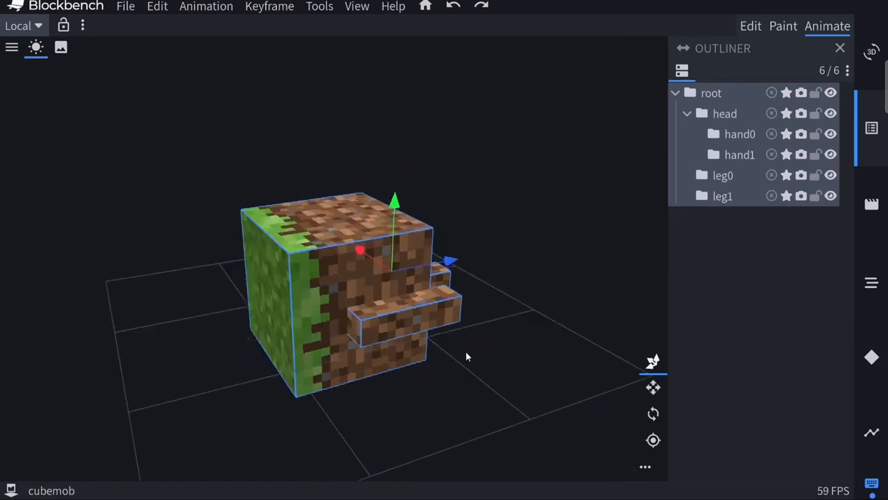
Animate the swimming strokes of the hands and legs with rotation keyframes between 0 and 1 second, and play them back
click(872, 431)
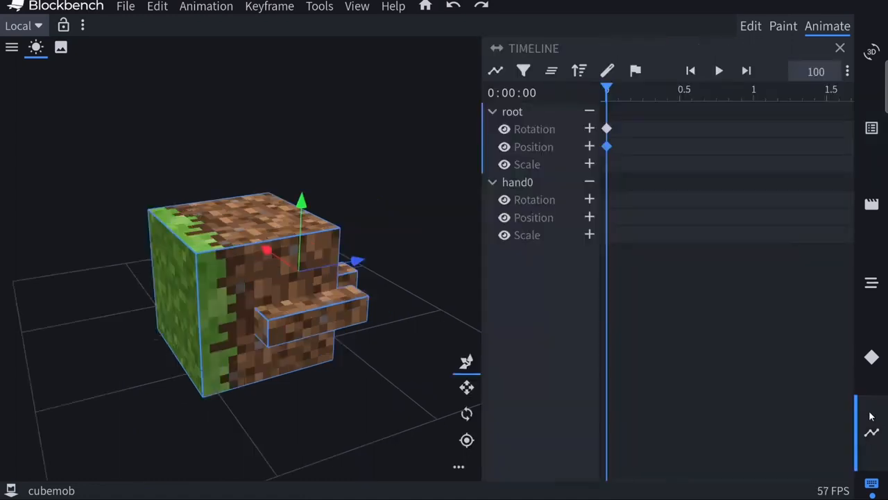
drag(389, 386, 301, 403)
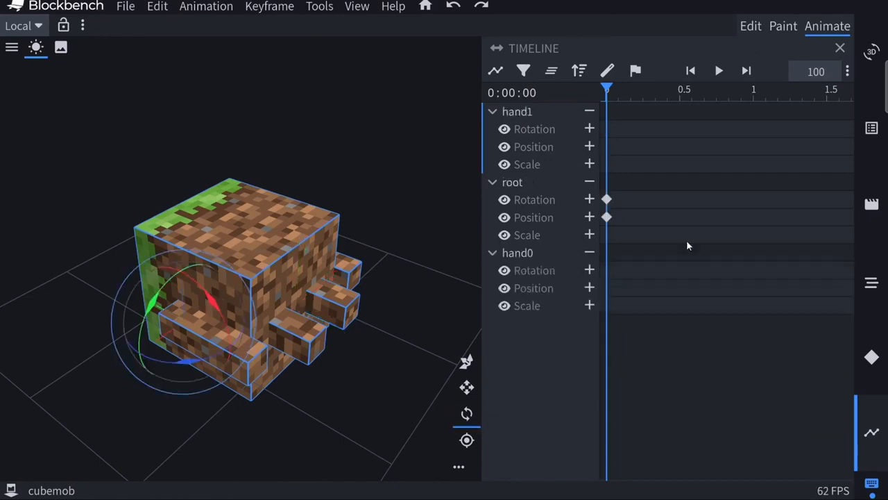
drag(232, 326, 308, 393)
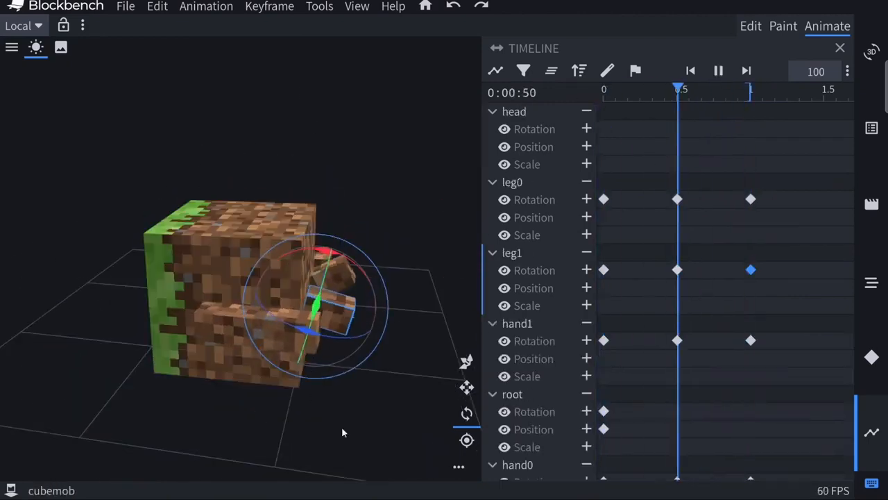
drag(341, 427, 277, 427)
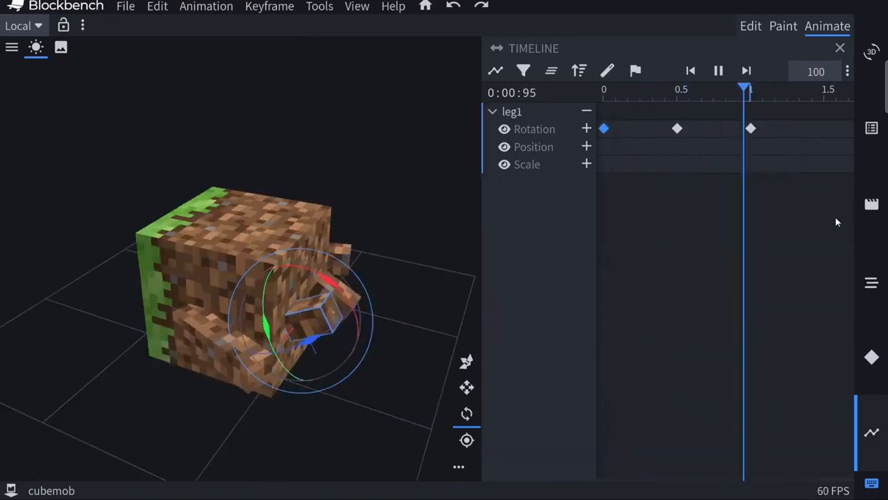
Switch through the walk, idle and attack animations to review them on the model
click(872, 206)
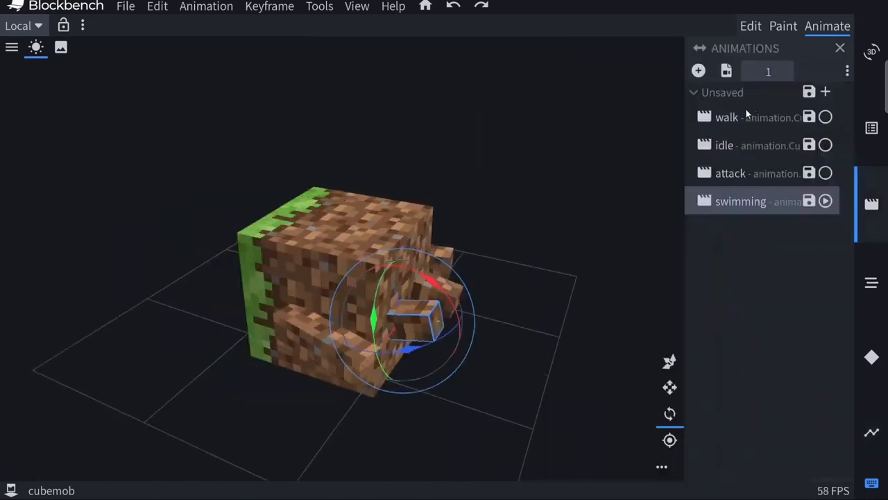
click(746, 115)
click(735, 148)
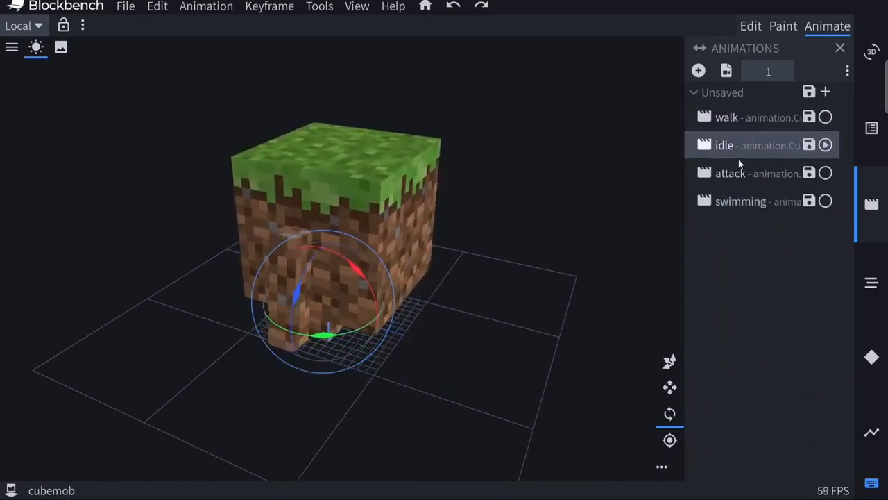
drag(541, 402, 605, 371)
click(730, 173)
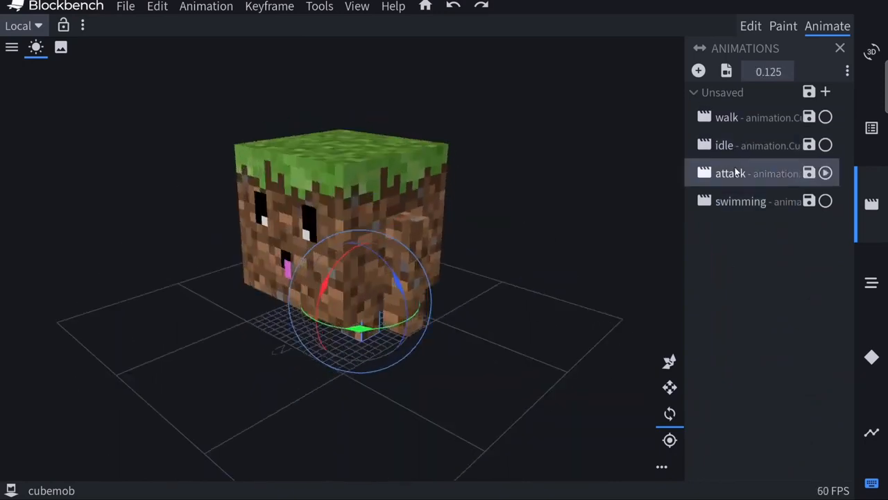
Review the swimming animation on the model from several viewing angles
click(738, 203)
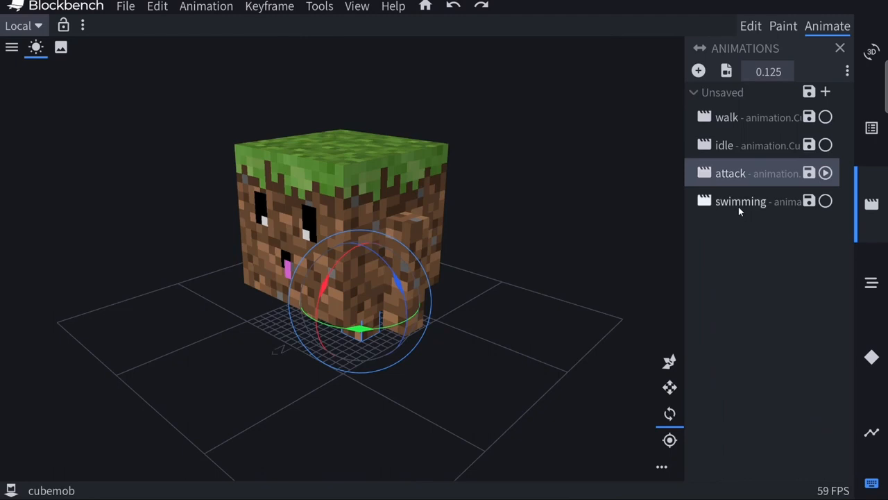
drag(459, 418, 399, 394)
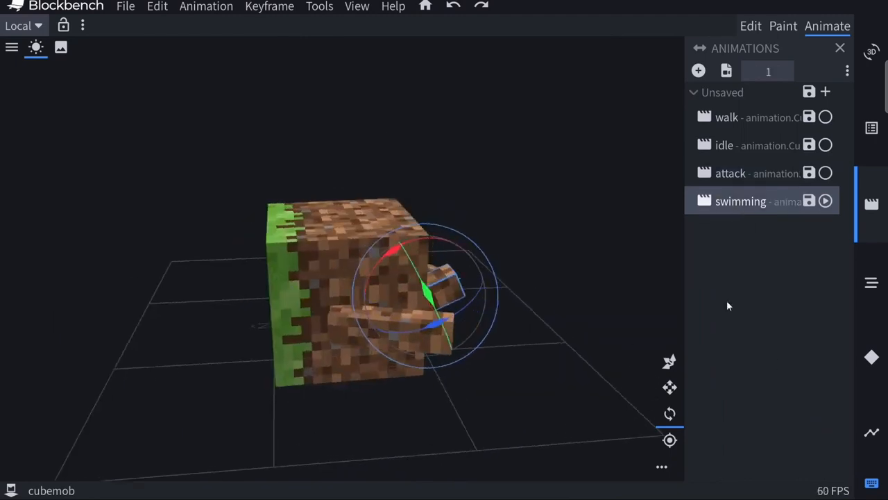
drag(518, 396, 722, 224)
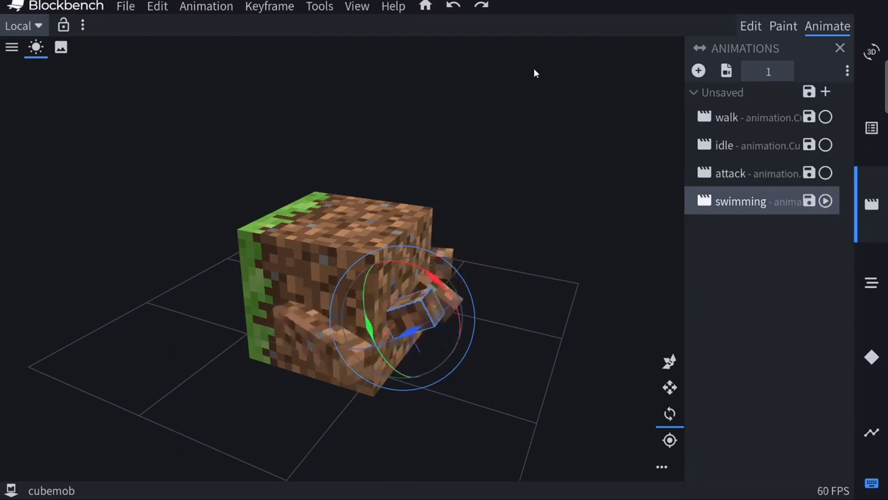
Save all animations of the cubemob model to an animation file
click(125, 7)
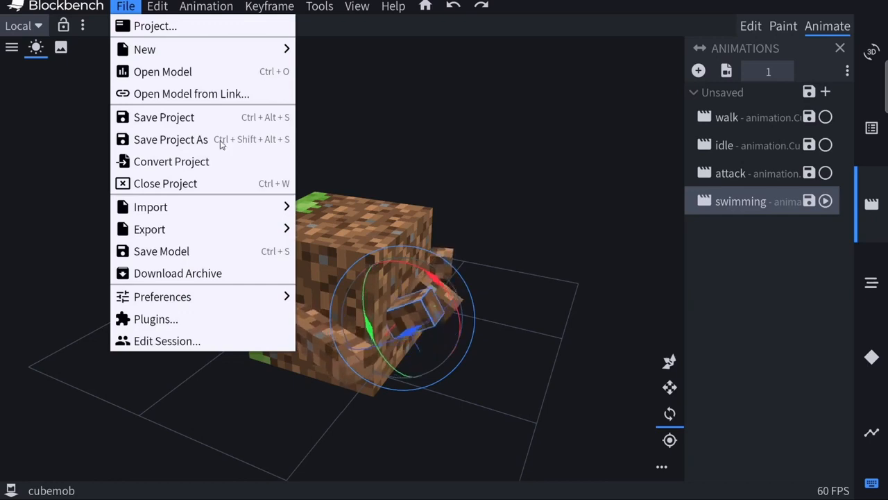
click(536, 207)
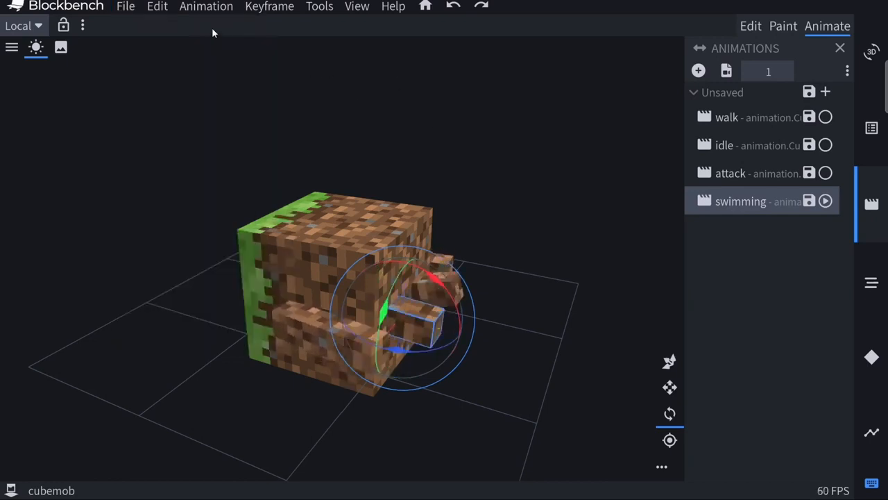
click(196, 7)
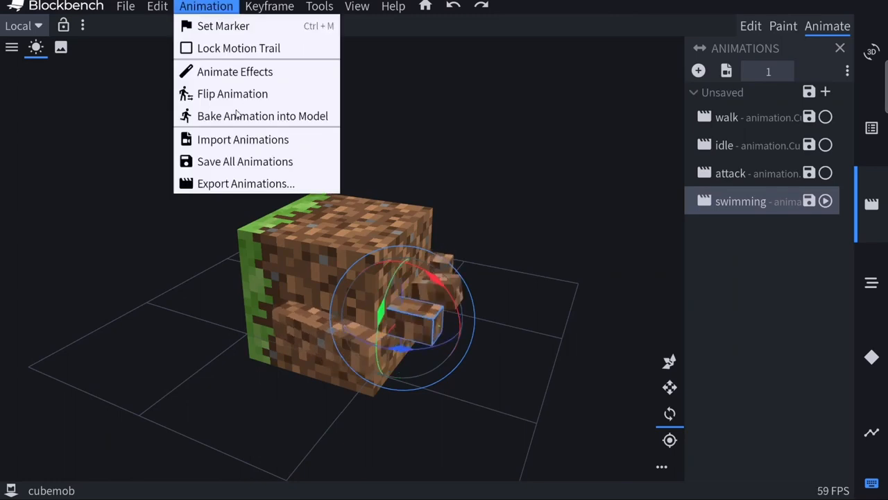
click(211, 166)
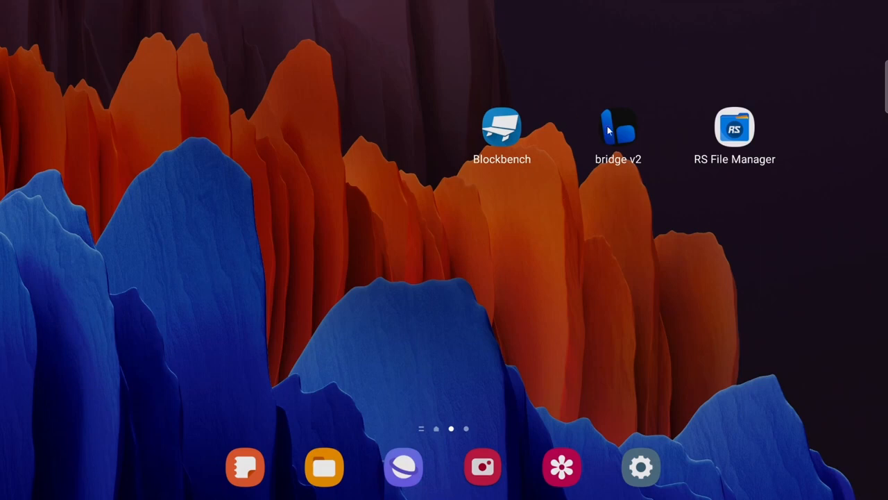
Switch to bridge v2 and turn off bridge. Predictions in the editor settings
click(618, 128)
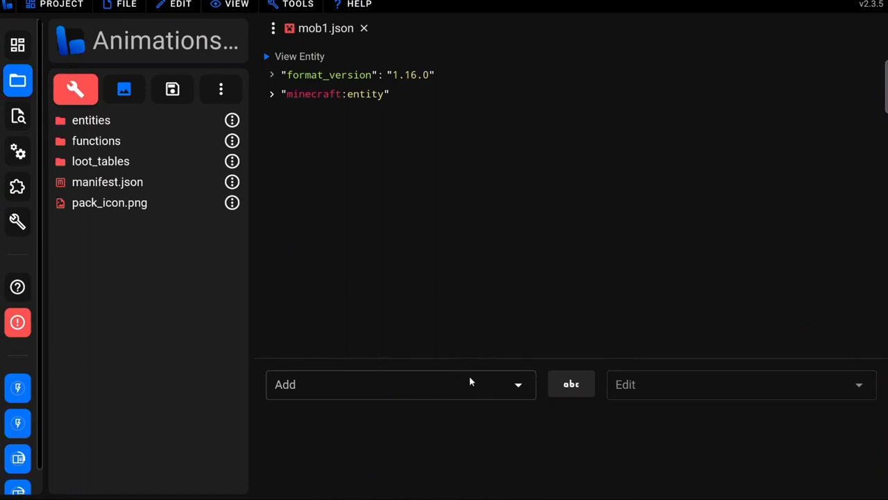
click(47, 6)
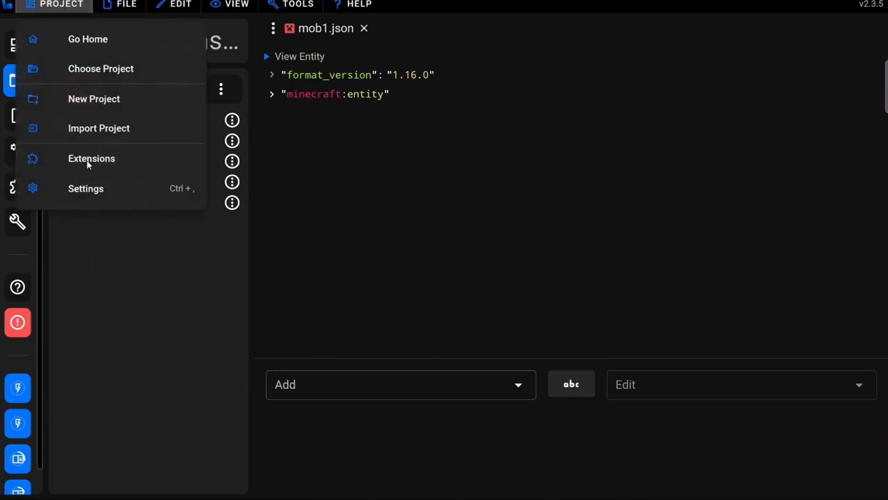
click(93, 190)
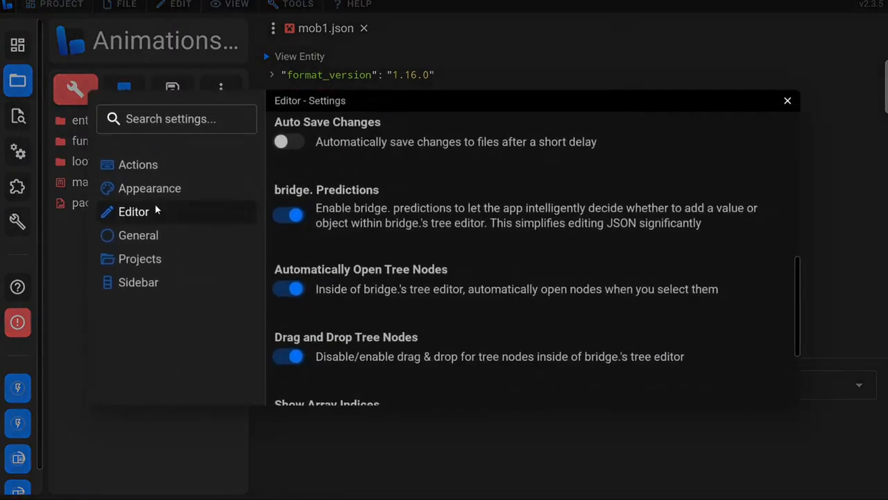
click(290, 215)
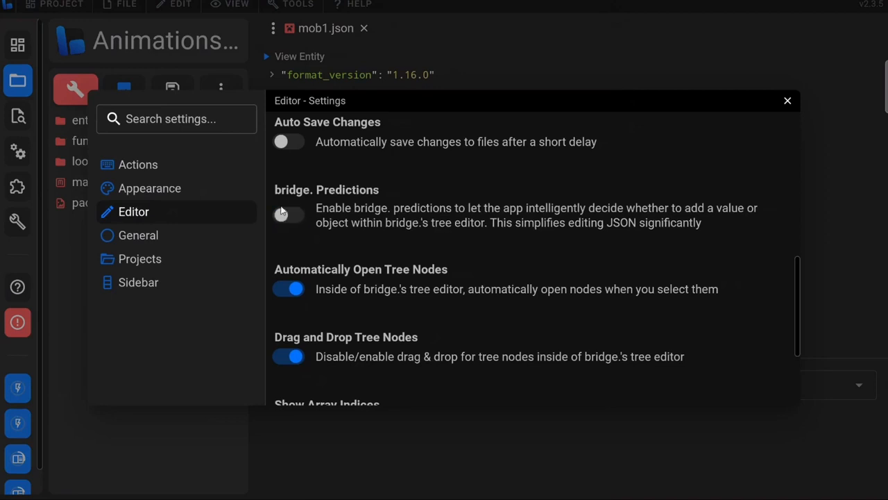
click(789, 102)
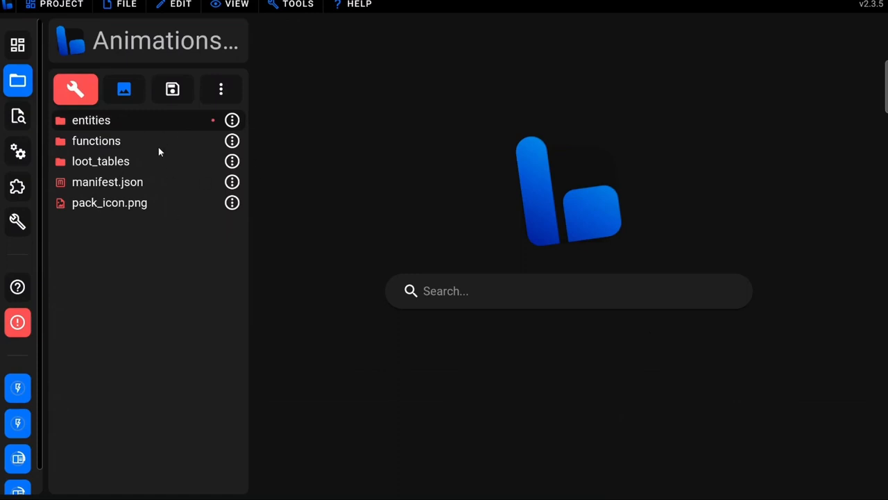
Check the behavior pack's entities folder and switch to the resource pack's files
click(81, 123)
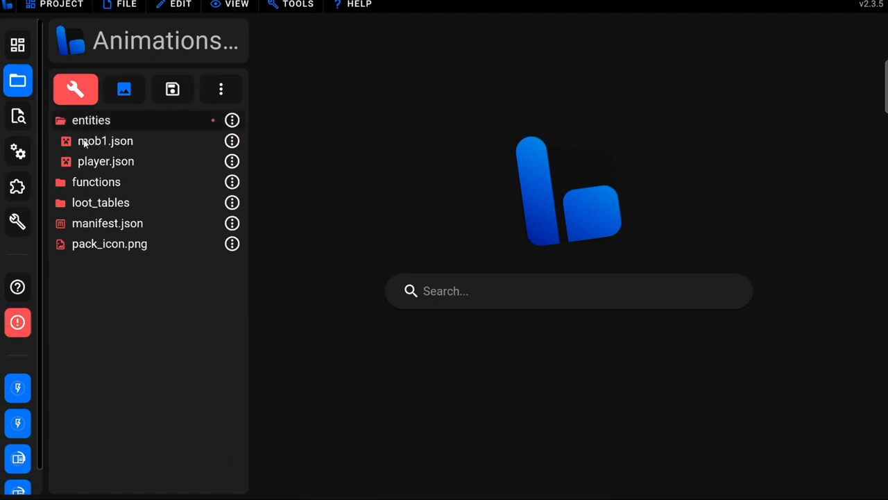
click(102, 119)
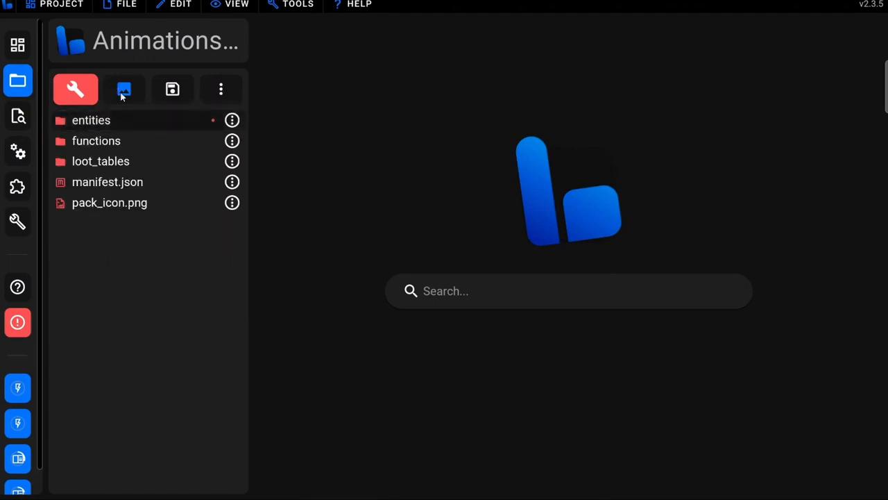
click(123, 91)
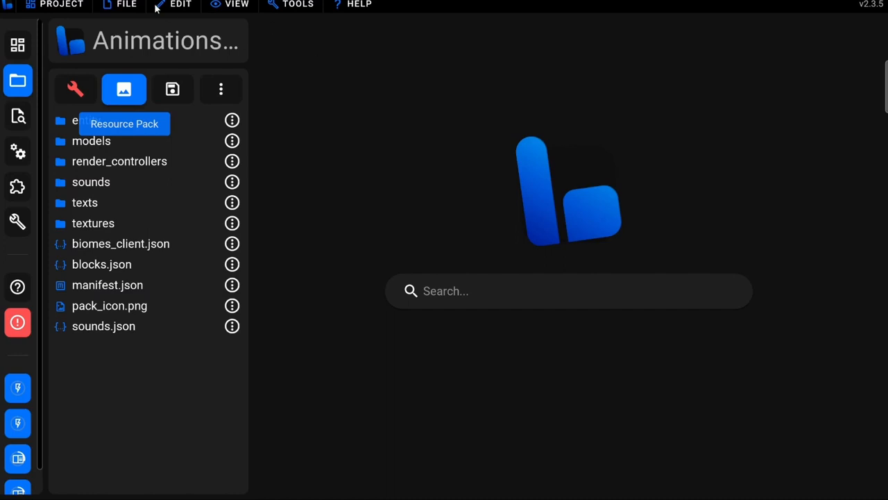
Import CubeMob.animation.json from the Download folder and save it to the project under RP/animations/
click(128, 4)
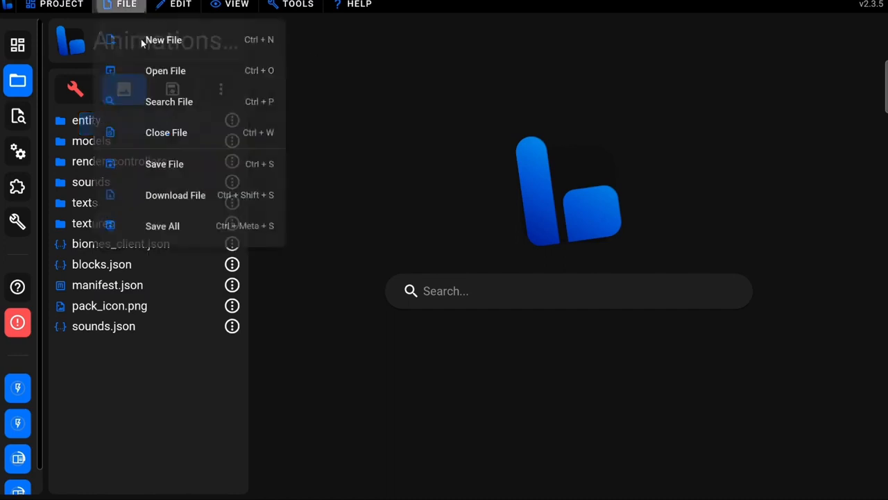
click(162, 75)
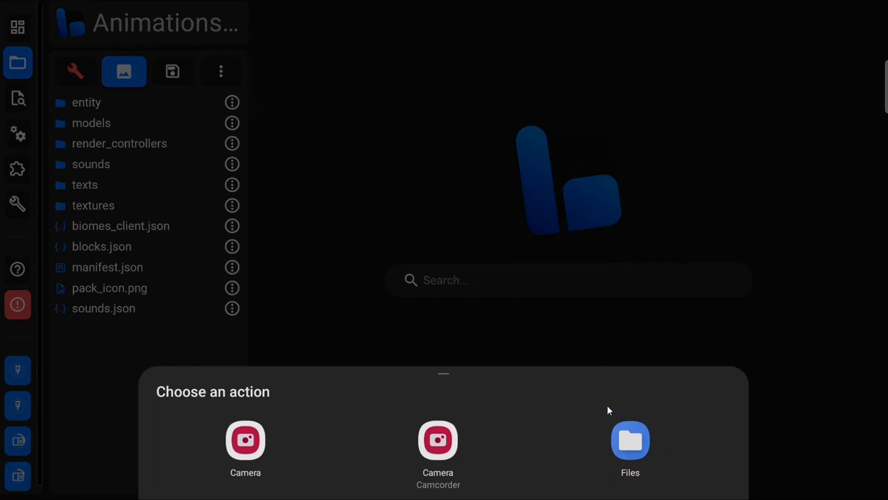
click(631, 442)
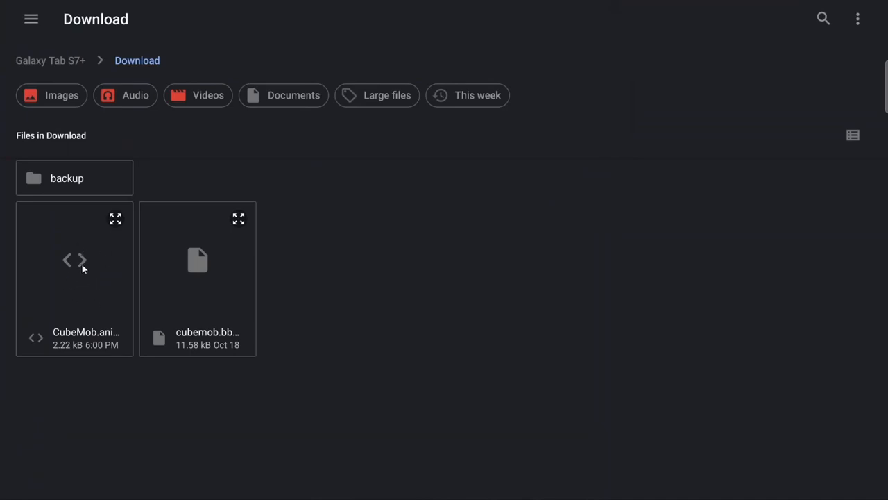
click(101, 296)
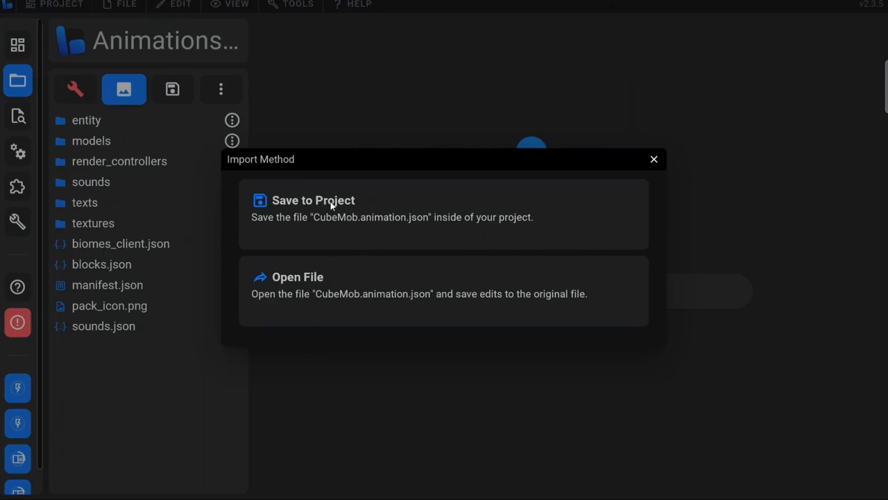
click(313, 208)
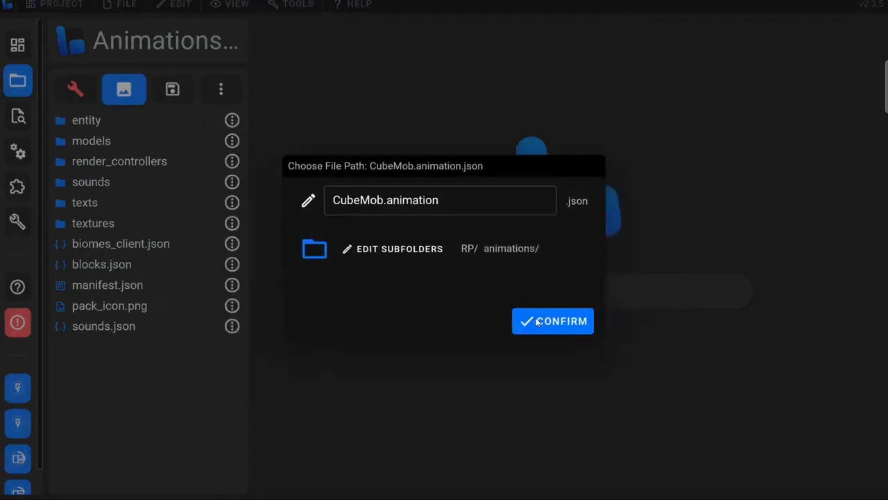
click(575, 326)
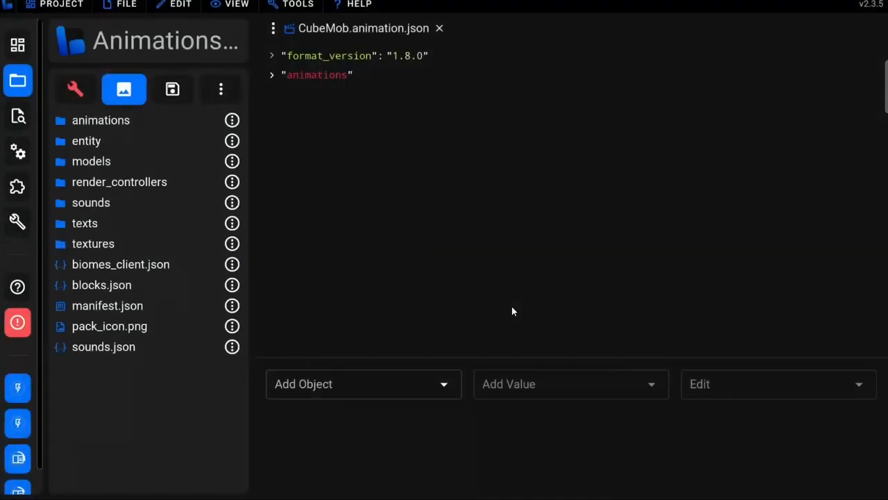
Examine the animations folder and the animation entries in CubeMob.animation.json, and close the file
click(109, 122)
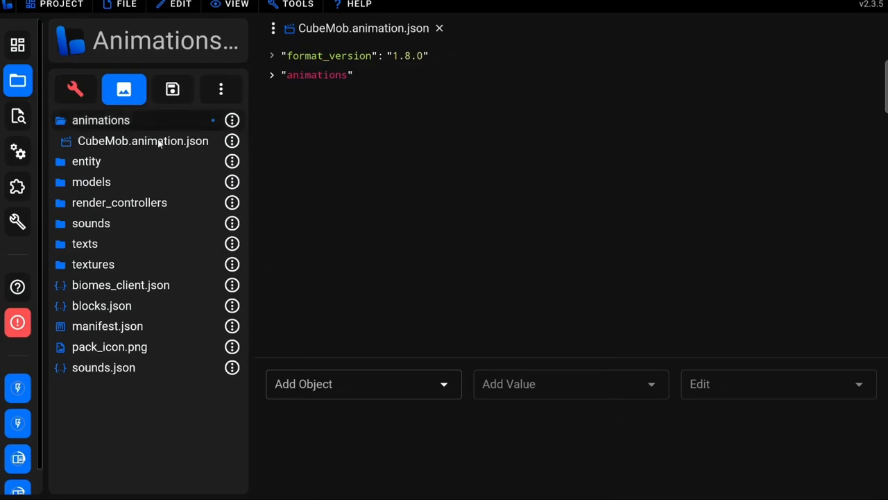
click(306, 76)
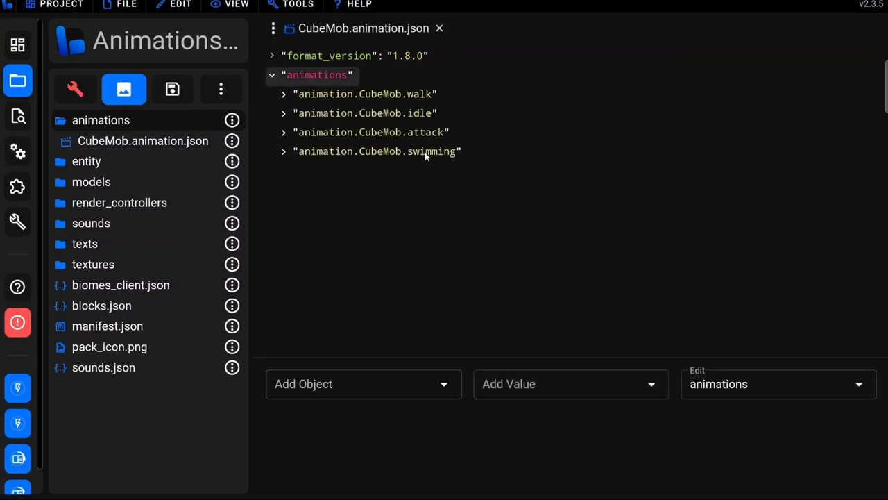
click(439, 28)
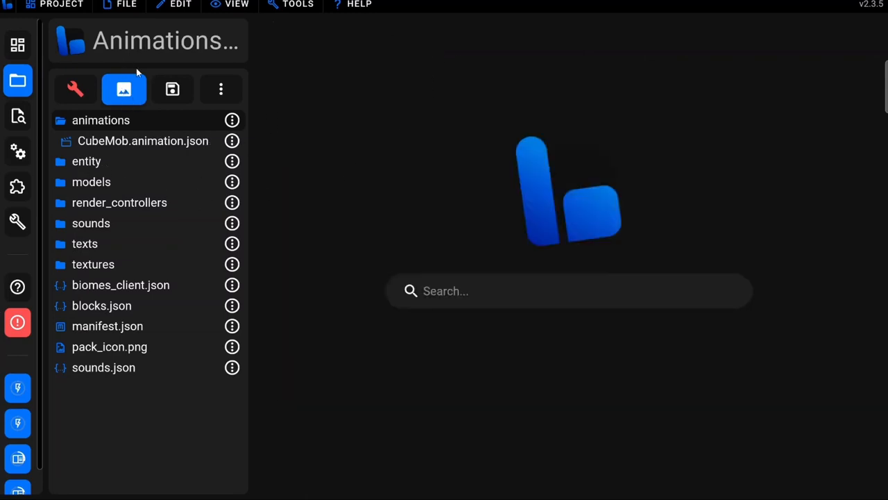
Open mob1.json from the resource pack's entity folder and expand its client entity description, checking the textures entry
click(97, 167)
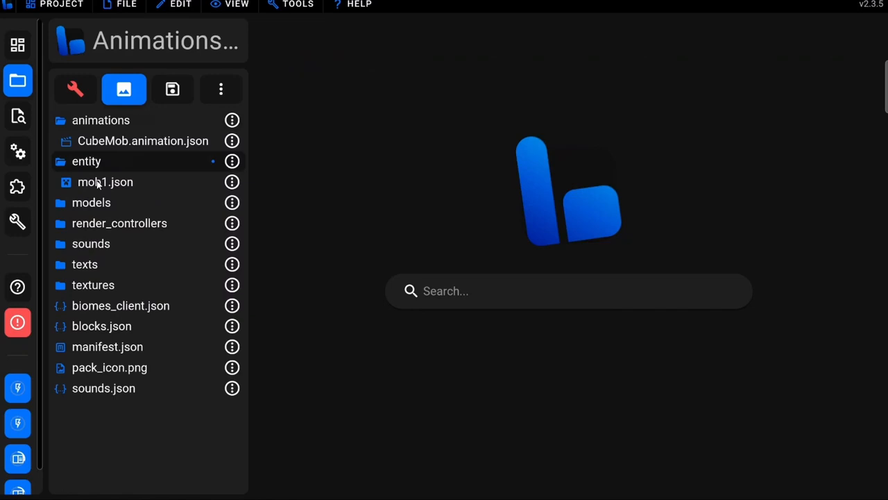
click(98, 183)
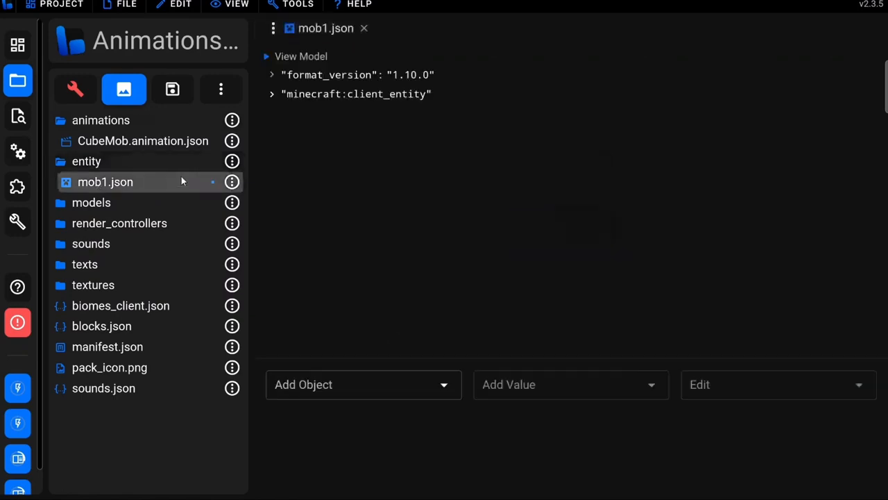
click(294, 95)
click(316, 113)
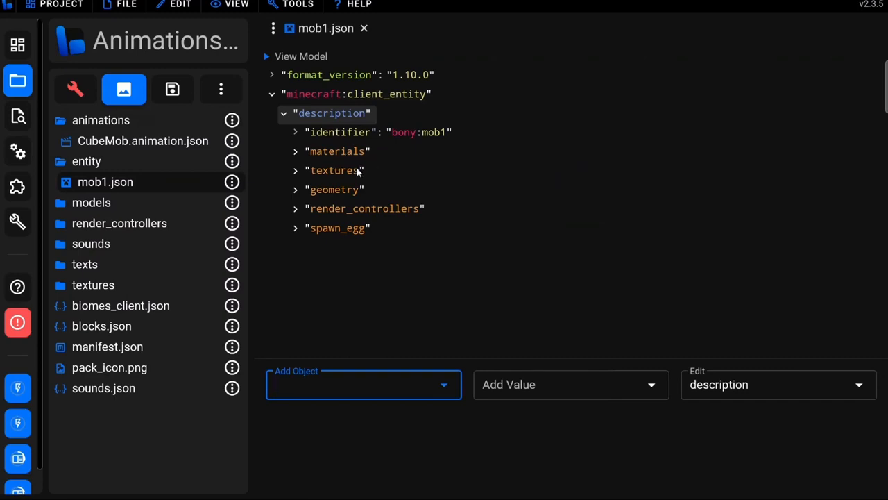
click(350, 170)
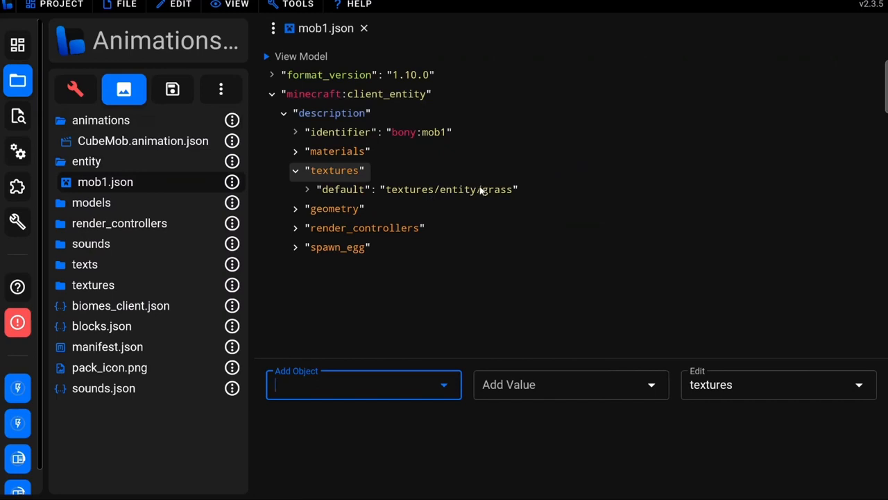
click(345, 172)
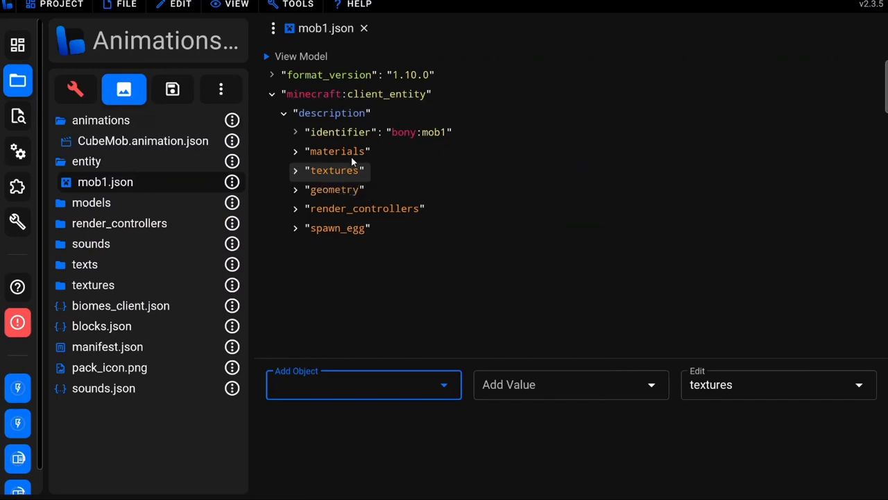
Add an animations object to the client entity's description in mob1.json
click(329, 116)
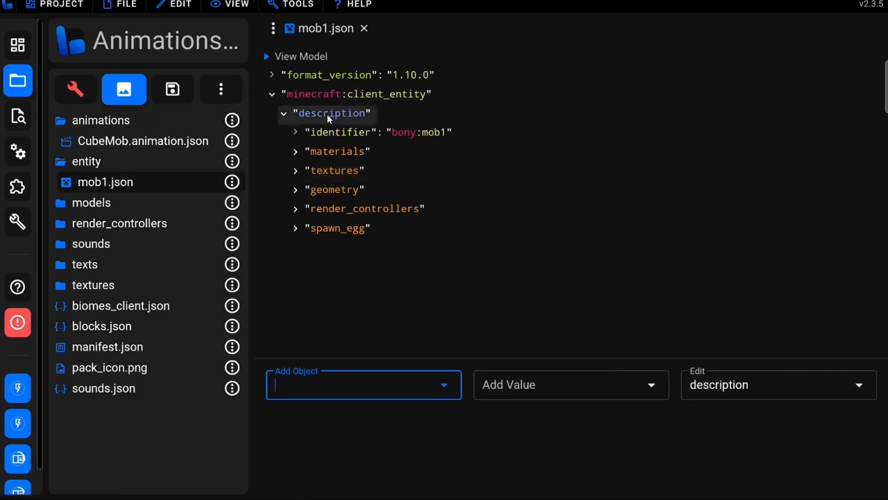
click(293, 386)
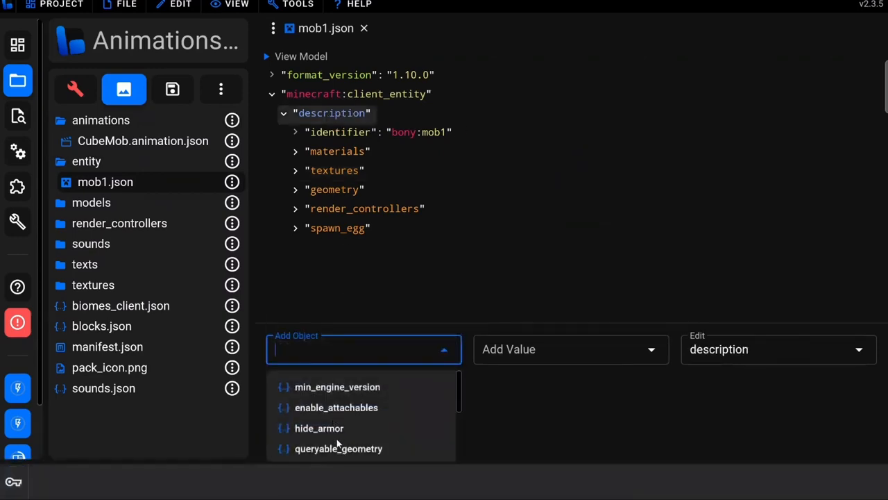
text(ani)
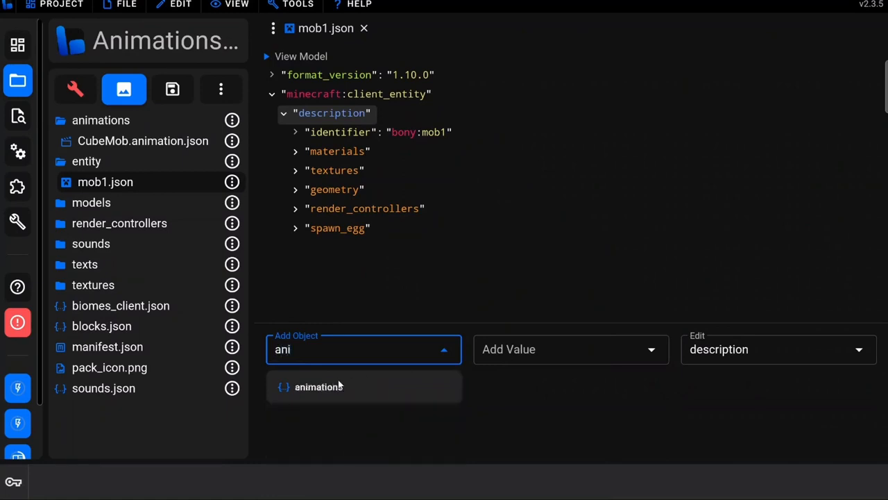
click(323, 389)
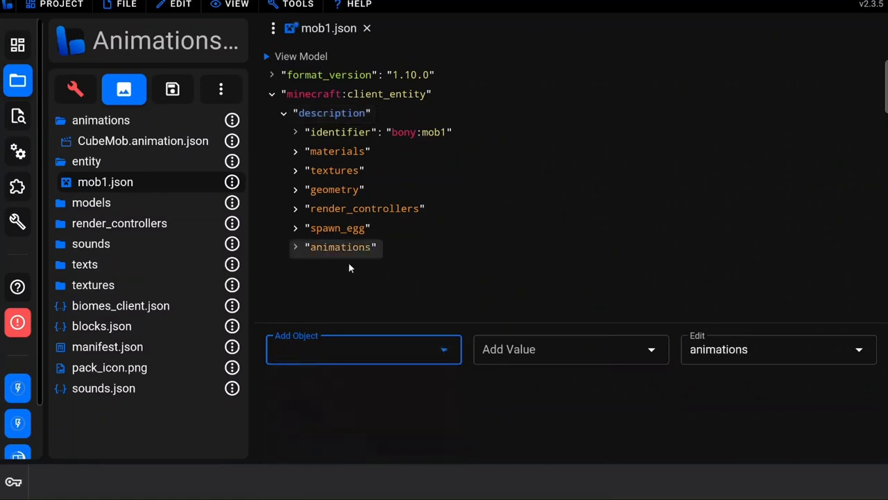
Add a walk entry with the value animation.CubeMob.walk to the client entity's animations object
click(314, 349)
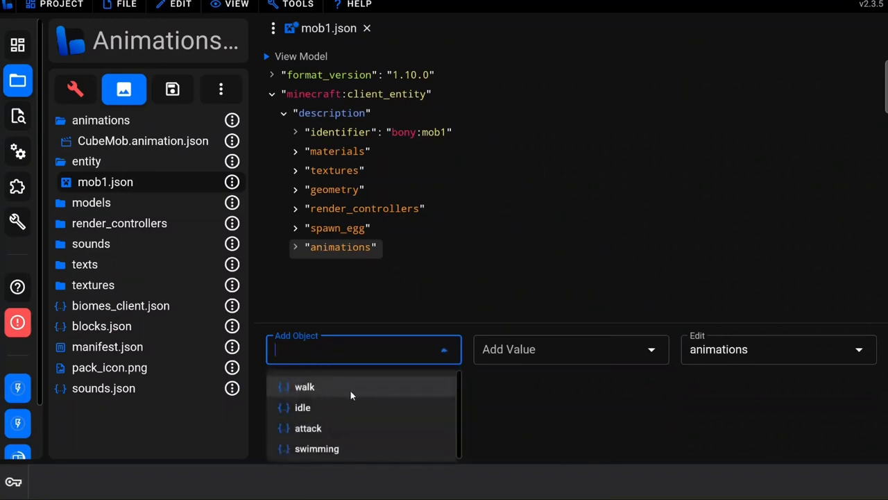
click(314, 386)
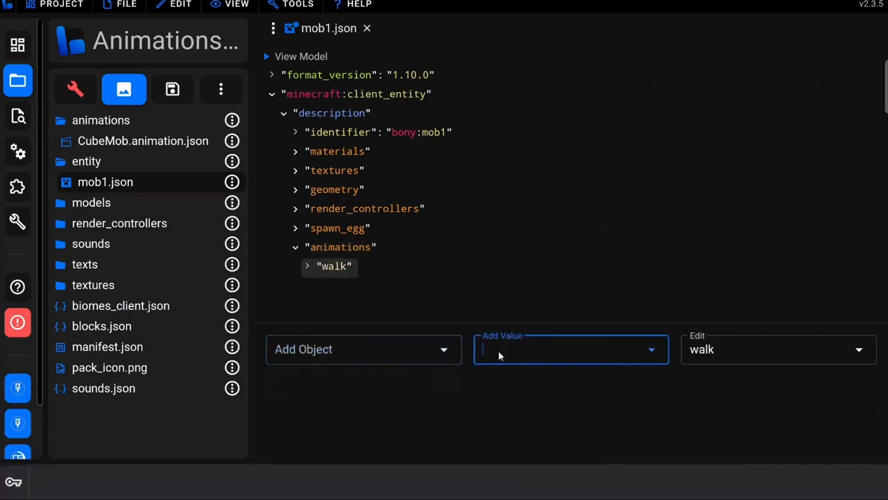
click(520, 347)
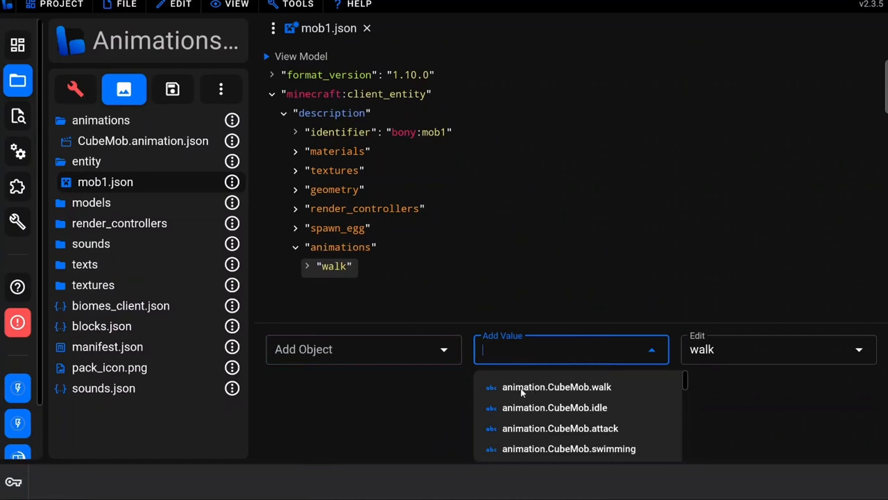
click(610, 387)
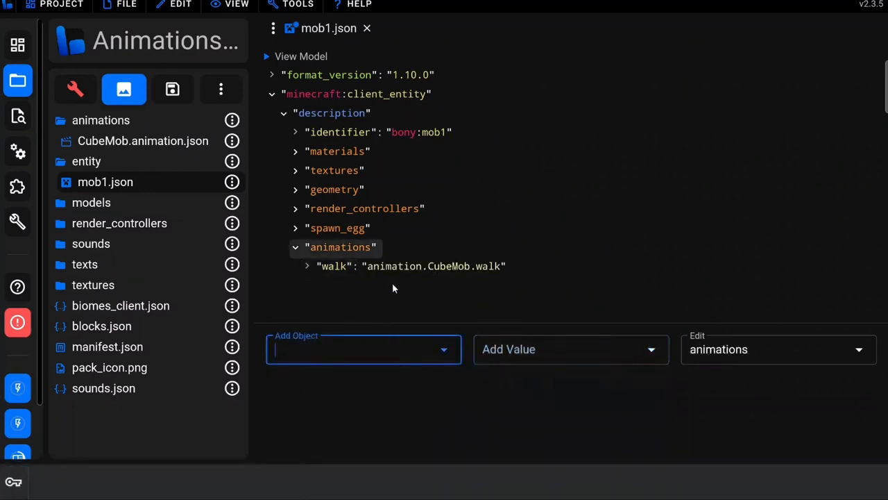
Add an idle entry with the value animation.CubeMob.idle to the animations object
click(344, 358)
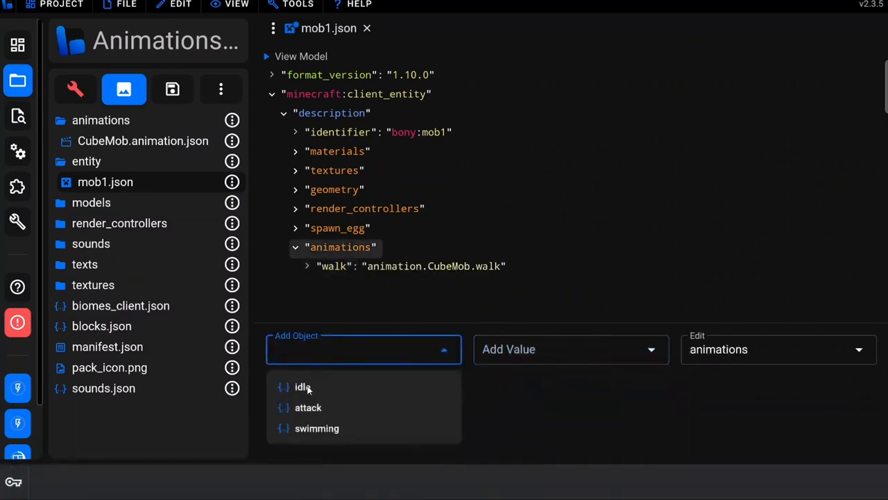
click(306, 387)
click(512, 352)
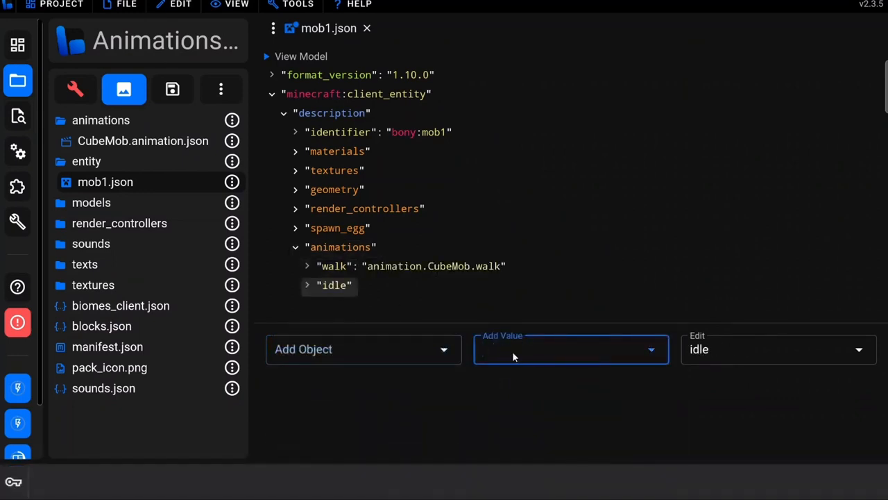
click(579, 353)
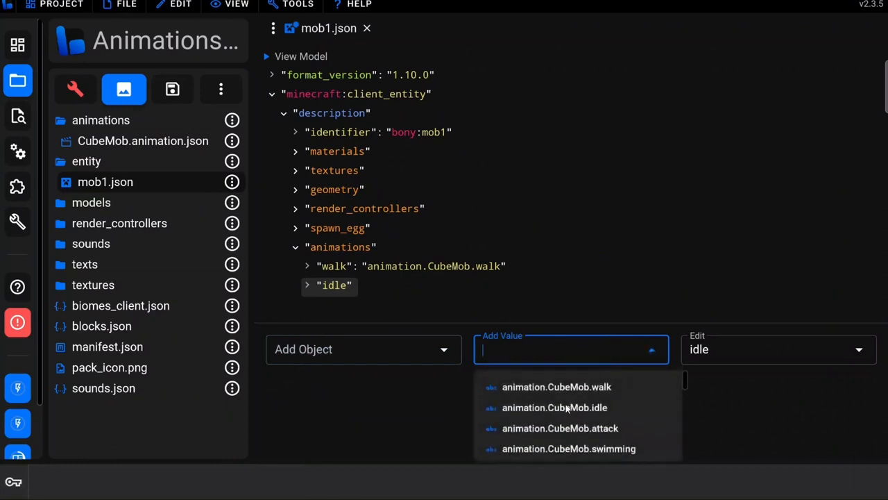
click(567, 409)
Add an attack entry with the value animation.CubeMob.attack to the animations object
click(371, 347)
click(308, 386)
click(511, 352)
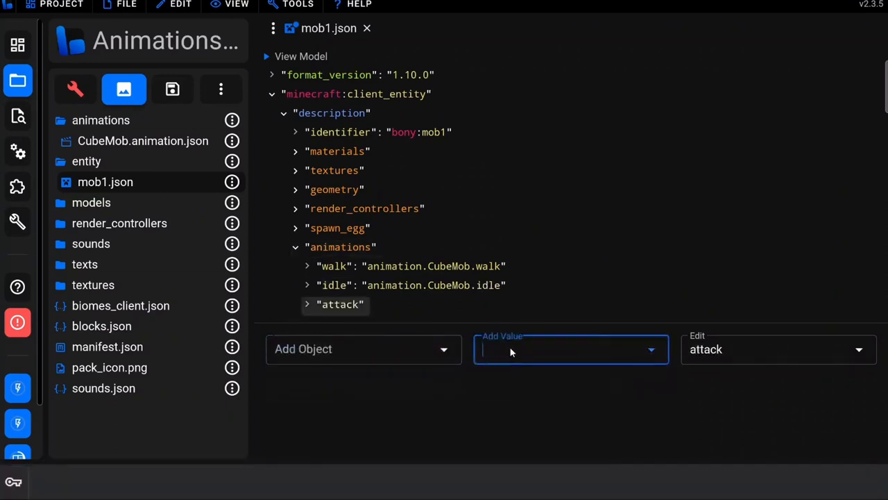
click(528, 356)
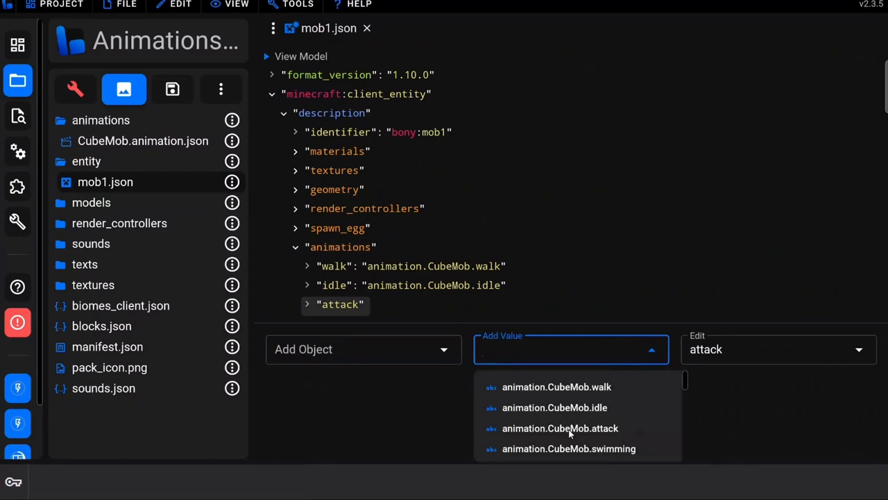
click(569, 429)
Add a swimming entry with the value animation.CubeMob.swimming to the animations object and save mob1.json
click(374, 354)
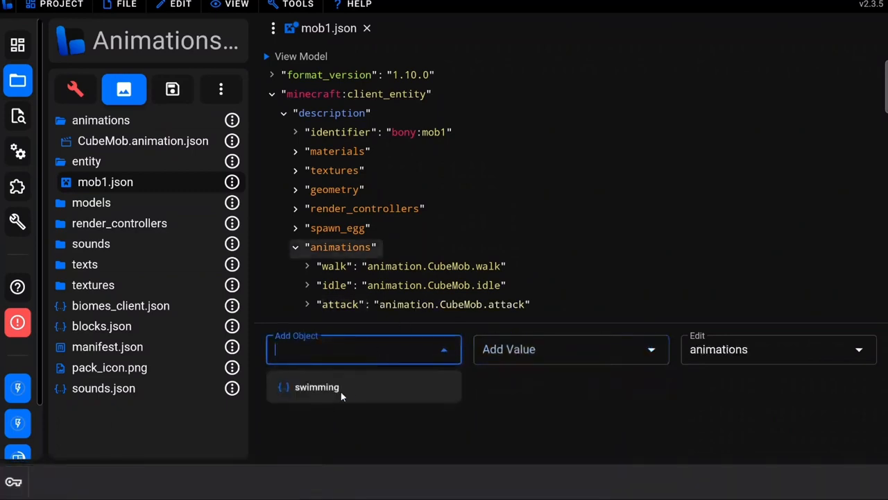
click(337, 394)
click(552, 357)
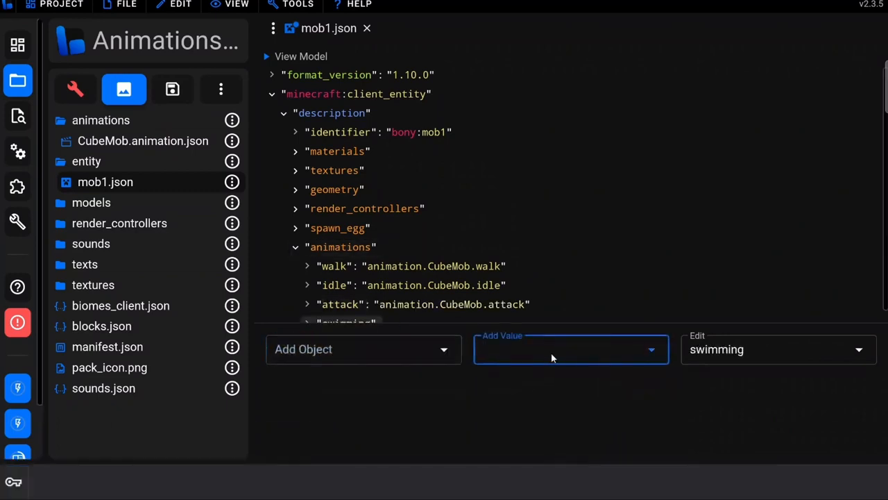
click(564, 448)
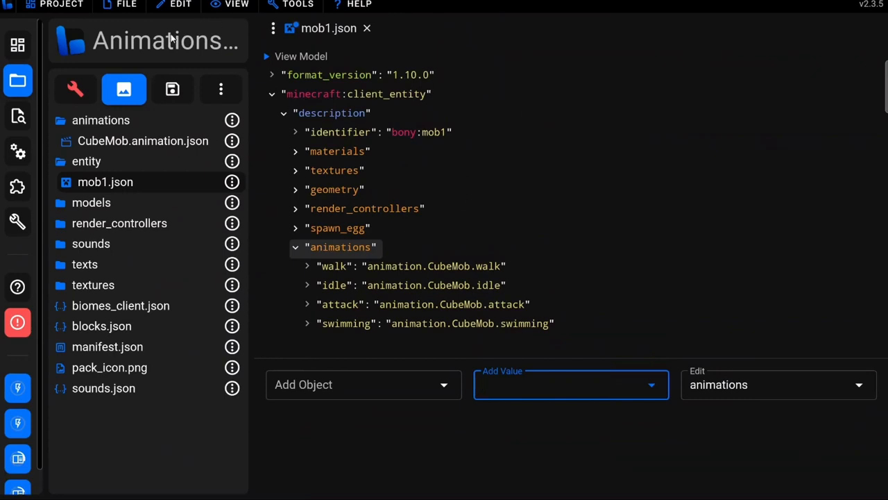
click(126, 4)
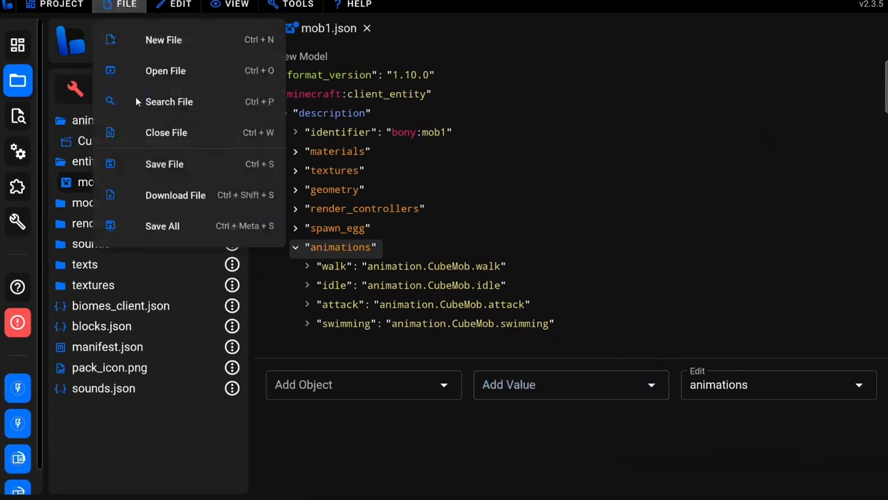
click(167, 163)
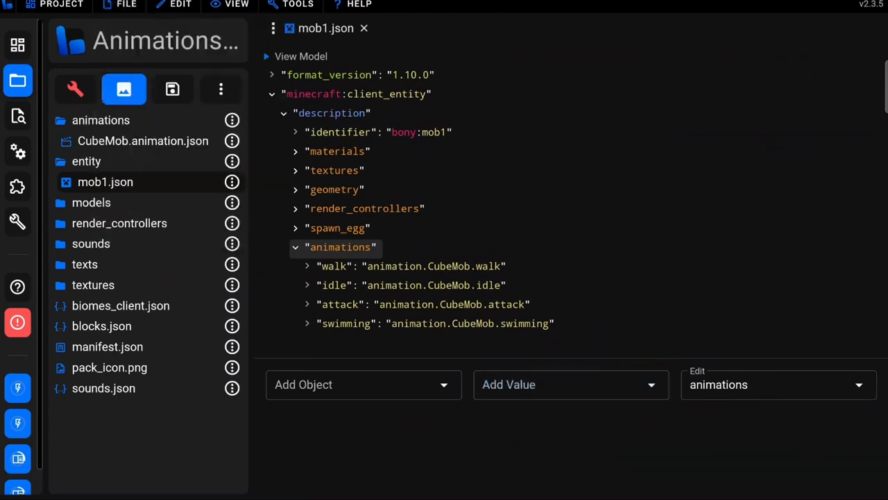
Create a Client Animation Controller file named mob1 in the resource pack's animation_controllers folder
click(223, 95)
click(290, 114)
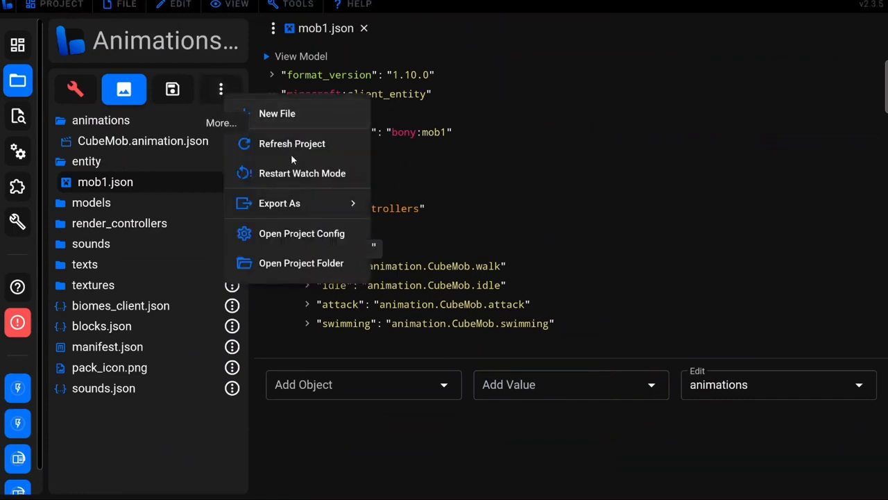
click(139, 258)
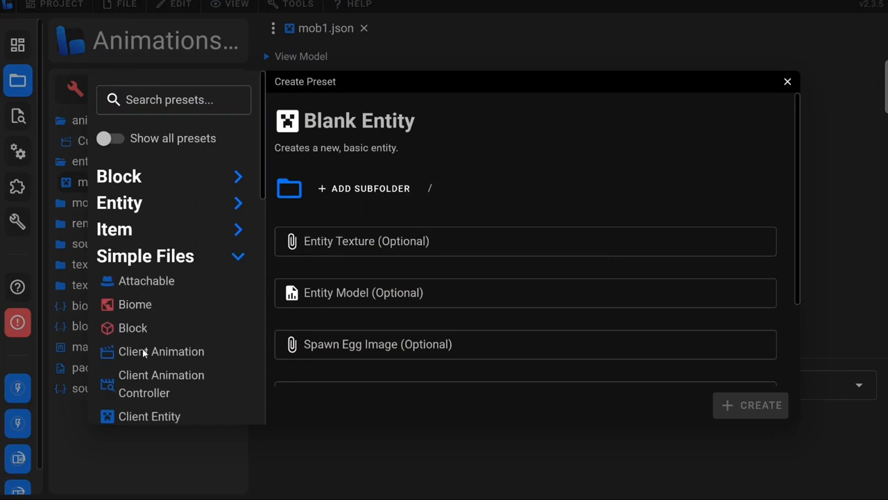
click(229, 392)
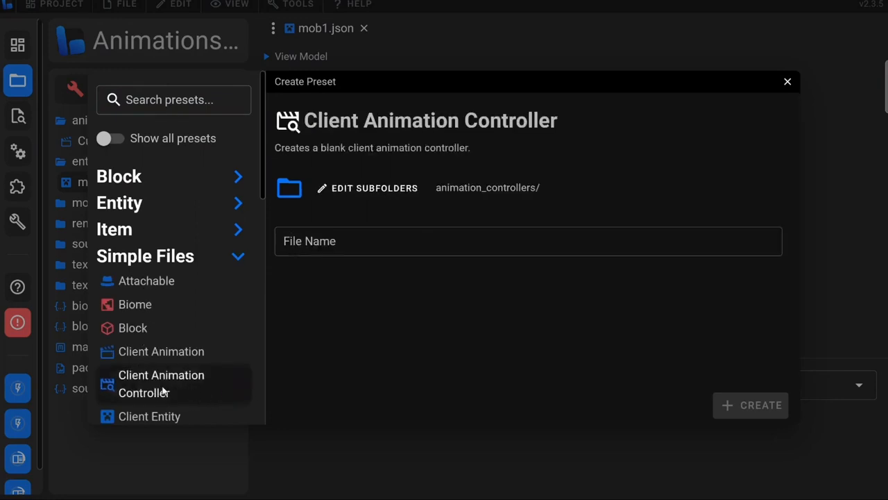
click(359, 241)
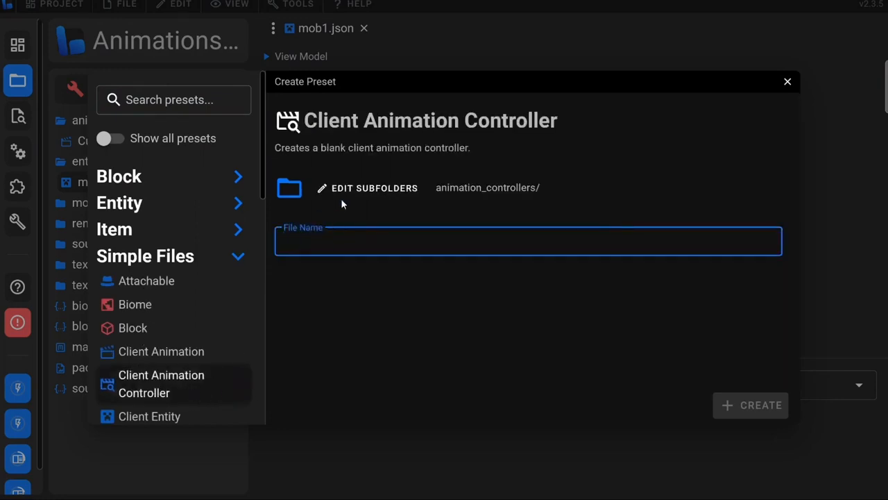
text(mob1)
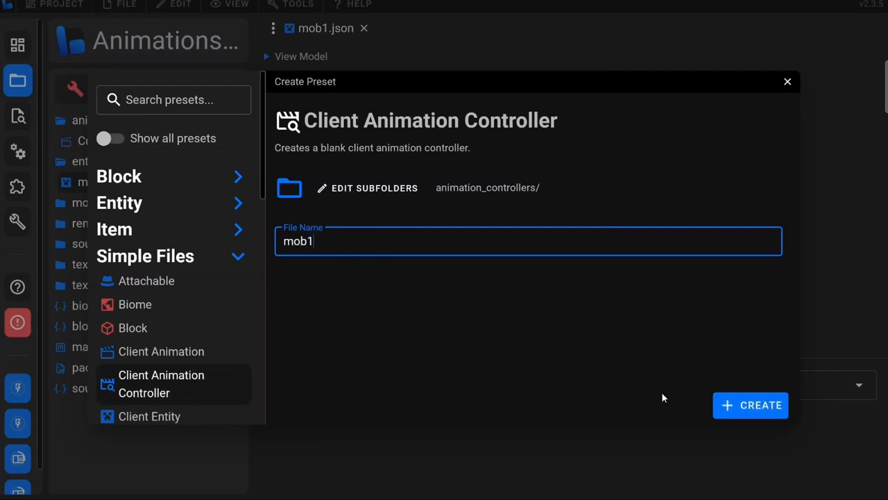
click(744, 400)
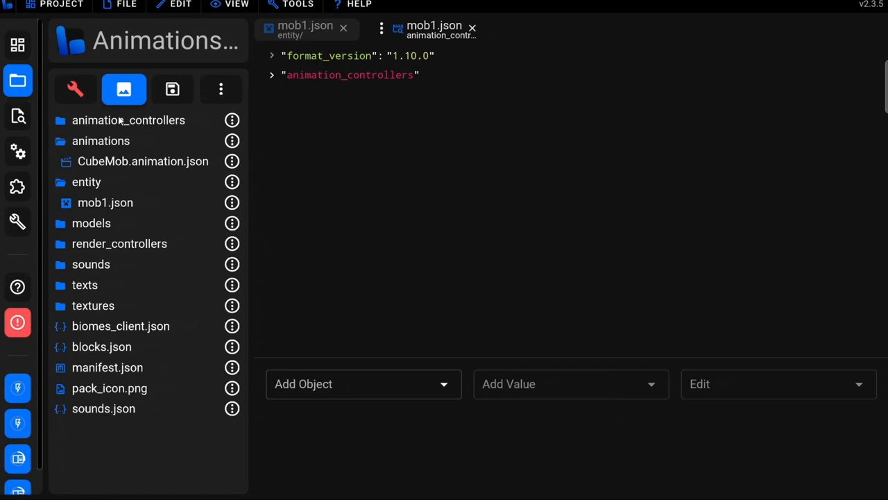
Close the new controller file and reopen mob1.json from animation_controllers in split screen beside the client entity file
click(131, 122)
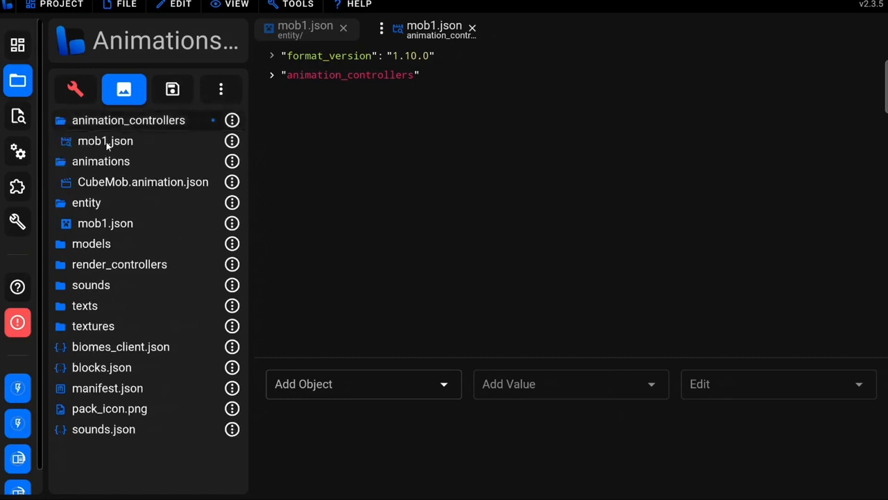
click(472, 28)
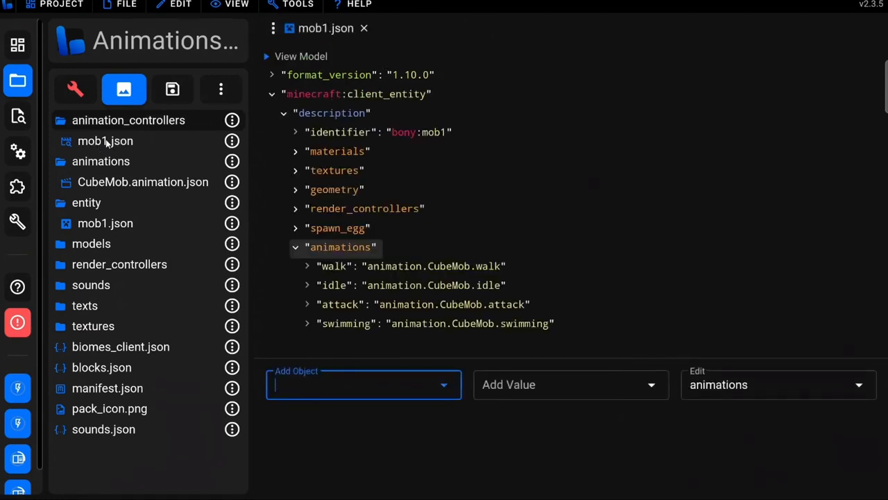
click(232, 141)
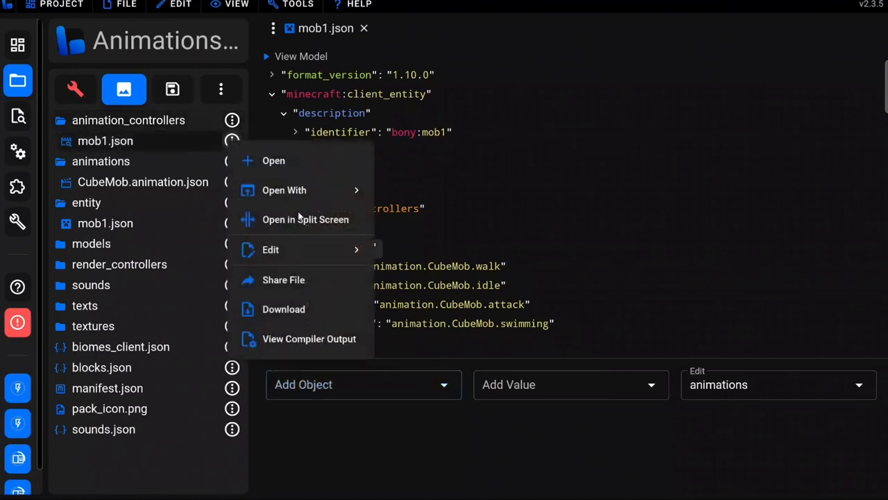
click(300, 221)
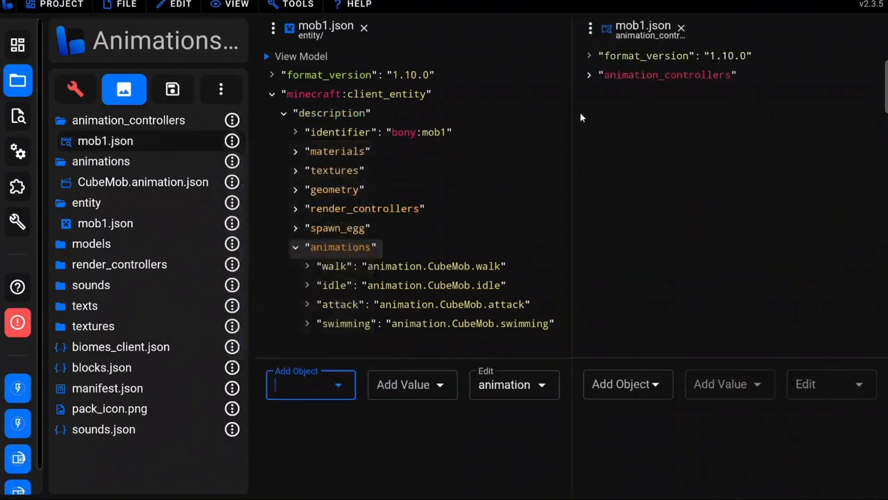
Expand animation_controllers and rename the controller.animation.blank entry to controller.animation.mob1
click(610, 78)
click(610, 79)
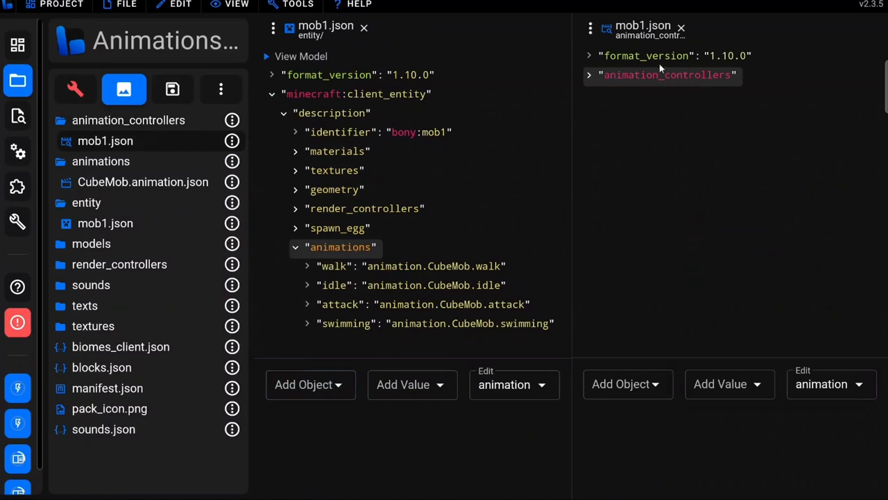
click(607, 77)
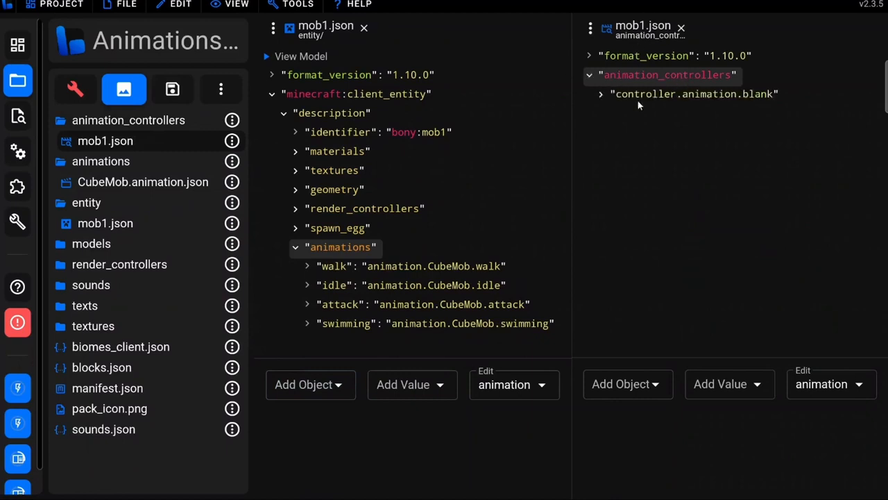
click(663, 96)
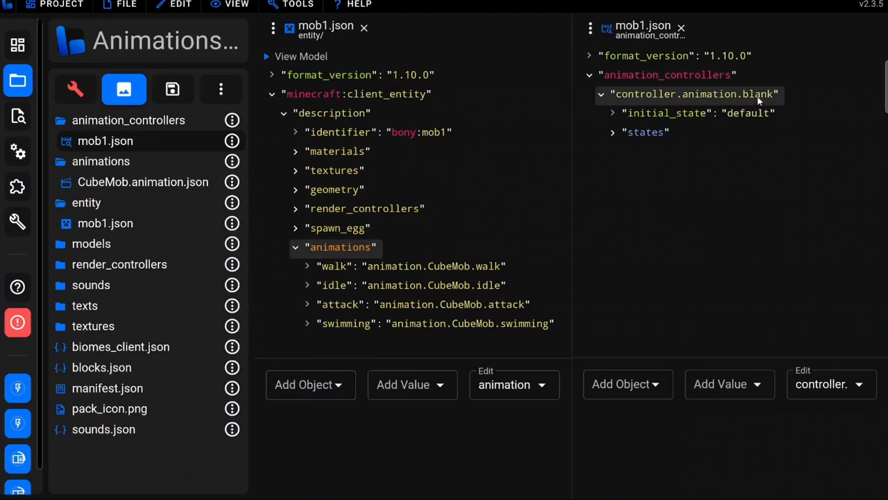
click(805, 387)
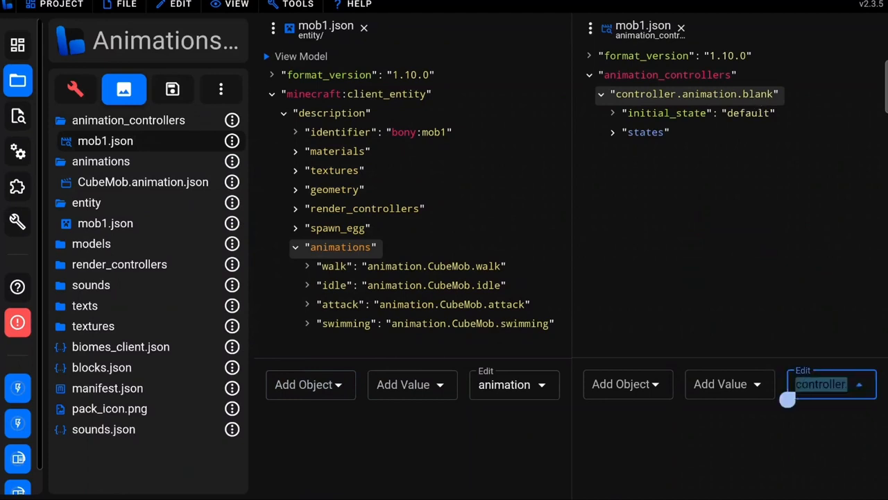
key(End)
key(BackSpace)
key(BackSpace)
key(BackSpace)
key(BackSpace)
key(BackSpace)
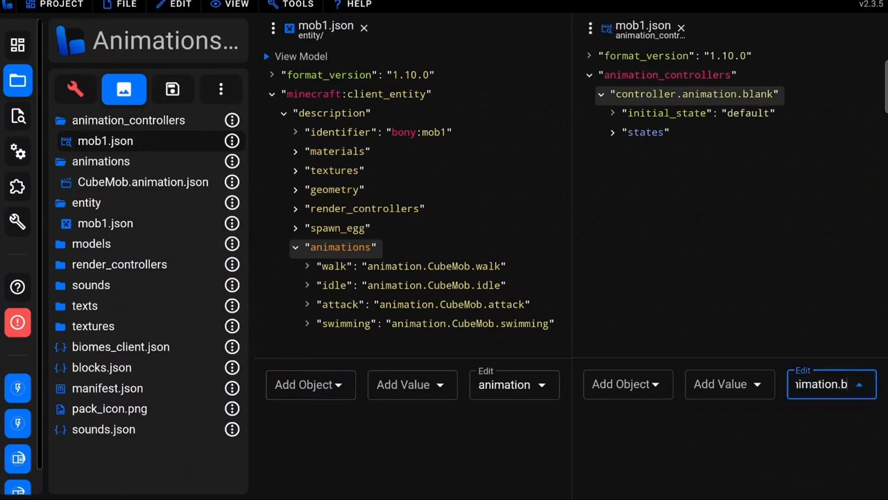
text(mob1)
key(Return)
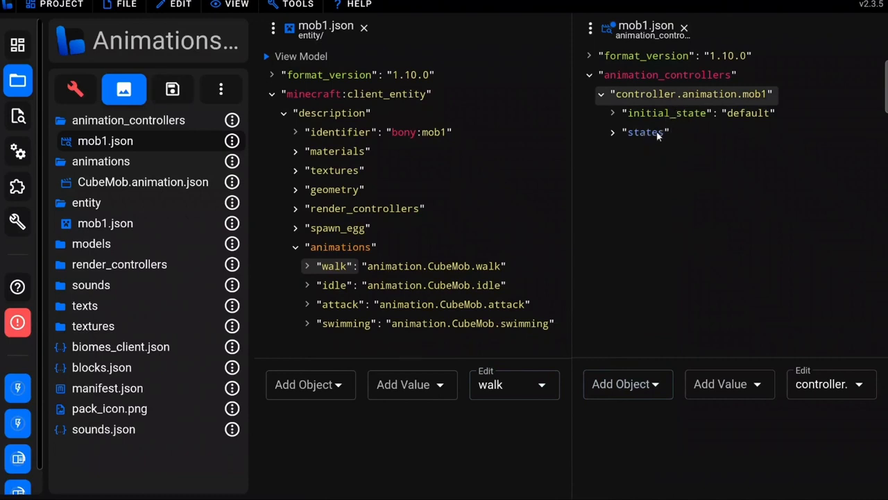
Expand the controller's states object and rename its default state to idle
click(638, 132)
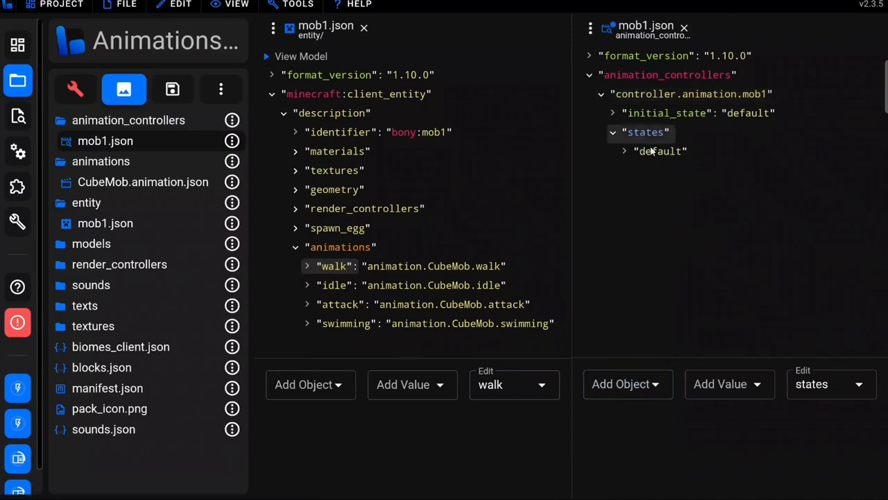
click(658, 151)
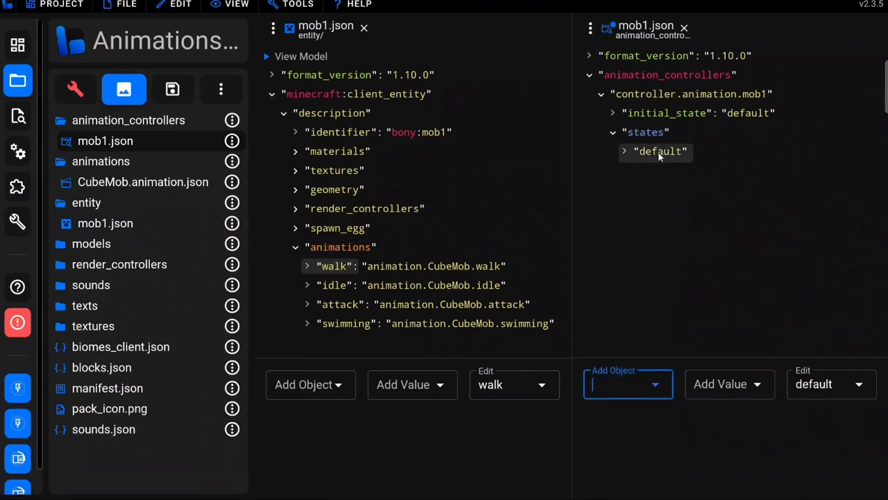
double_click(819, 384)
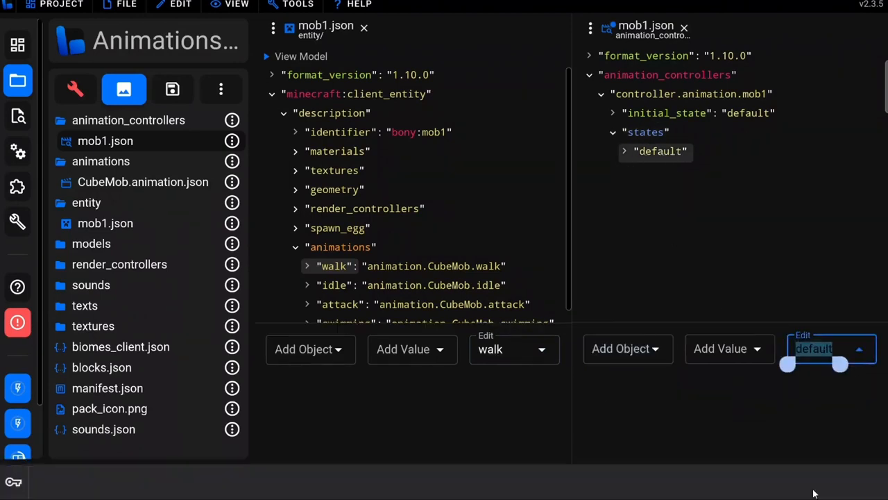
text(idle)
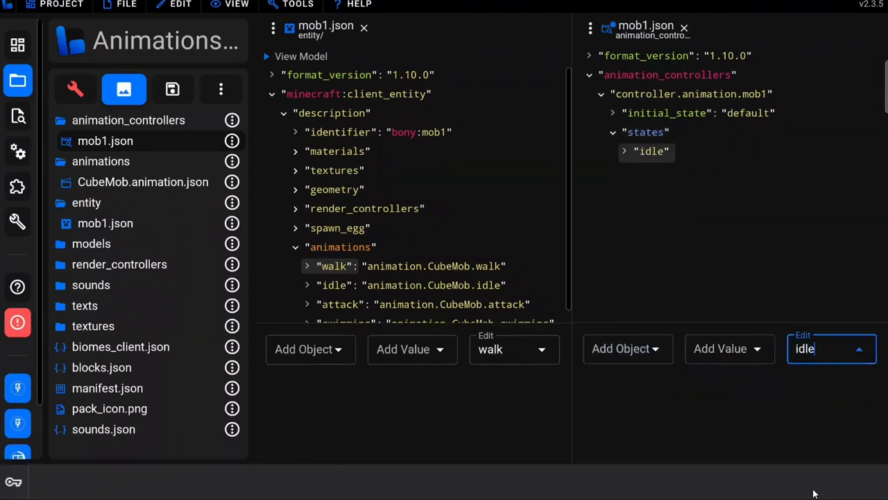
key(Return)
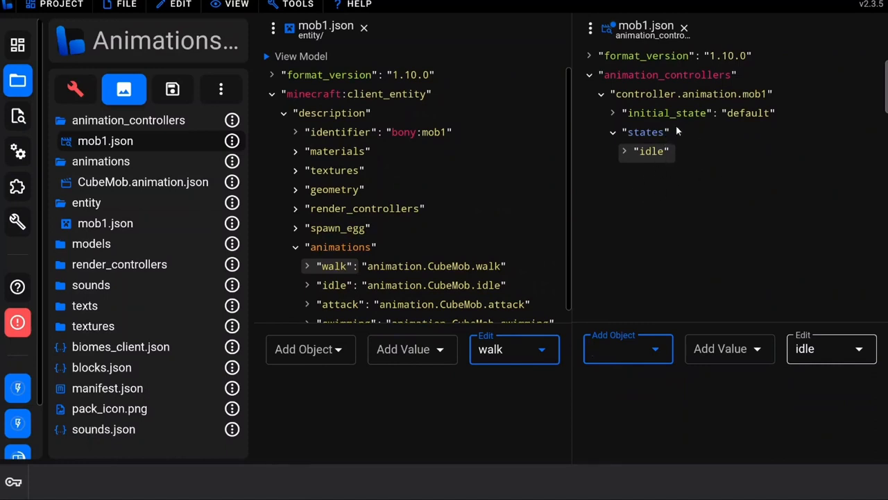
Set the initial_state value of controller.animation.mob1 to idle
click(714, 113)
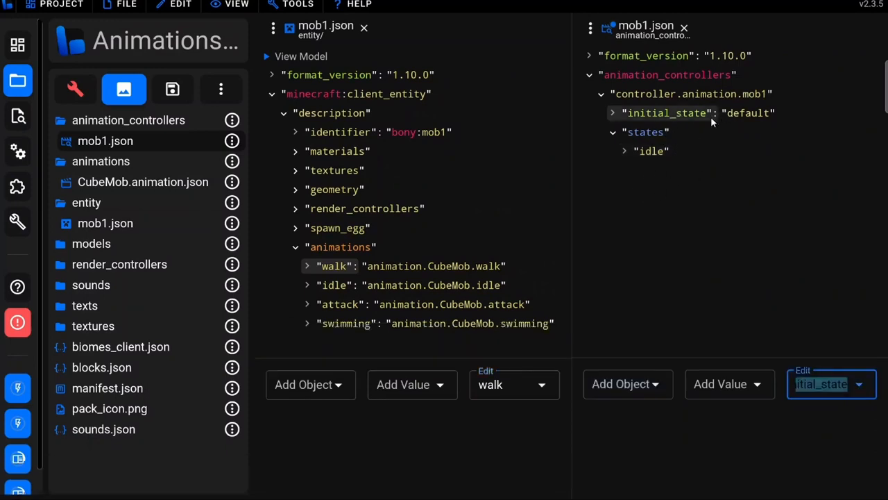
click(755, 116)
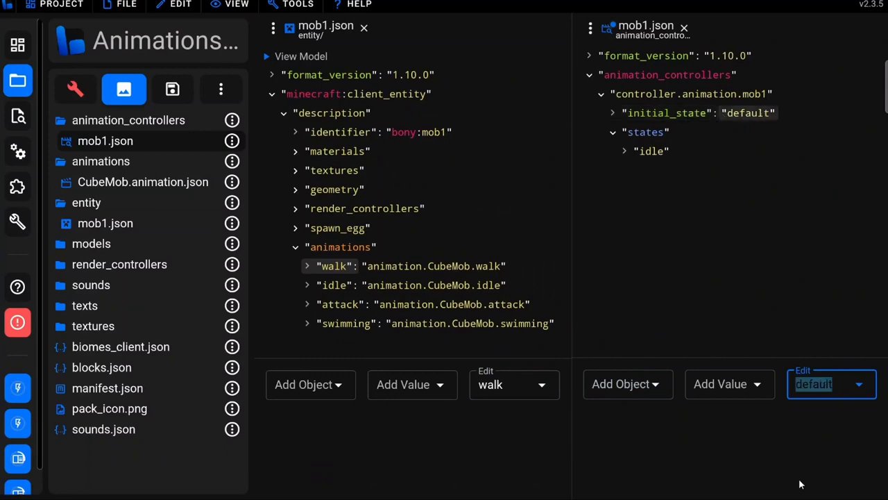
text(idle)
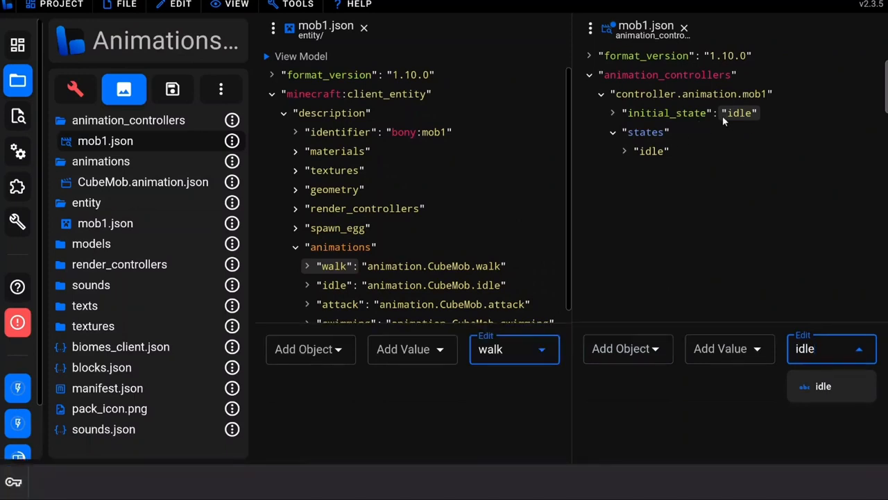
Add an animations array to the controller's idle state and insert the idle animation as its value
click(649, 151)
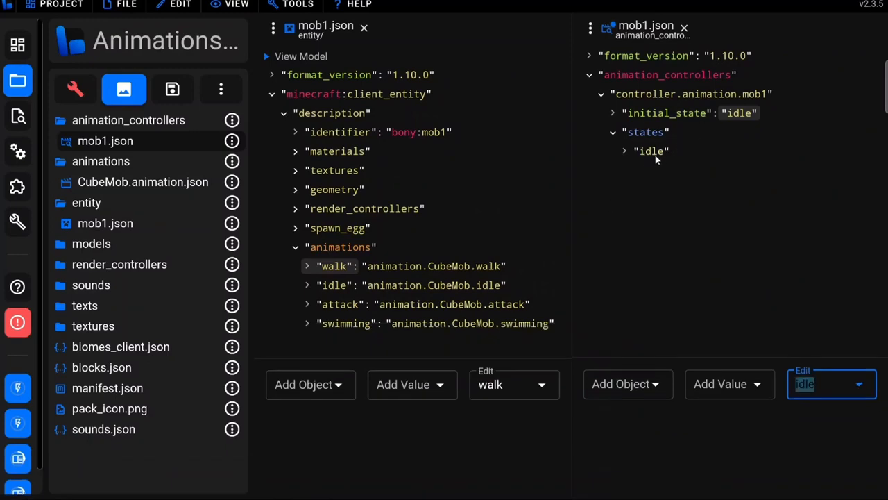
click(653, 154)
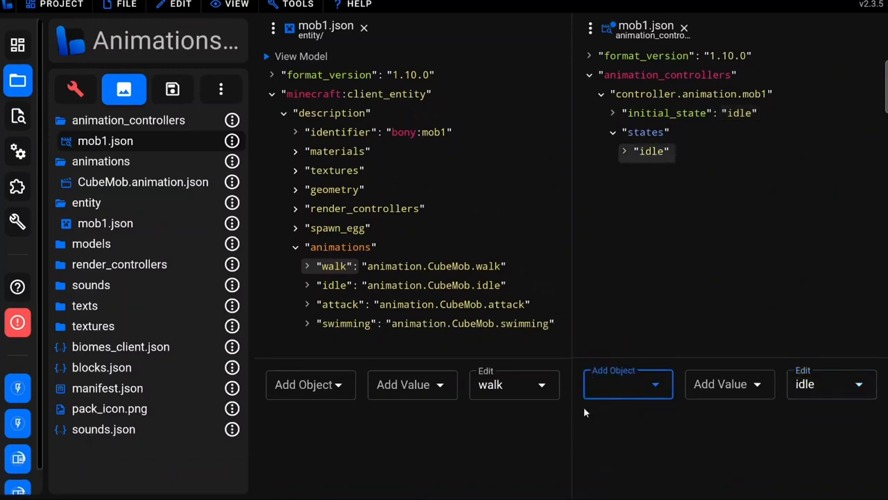
click(612, 384)
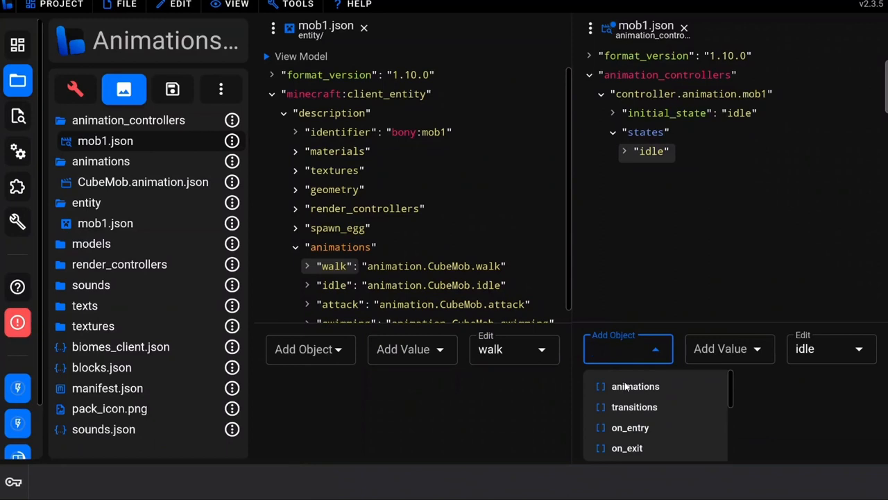
click(659, 385)
click(696, 227)
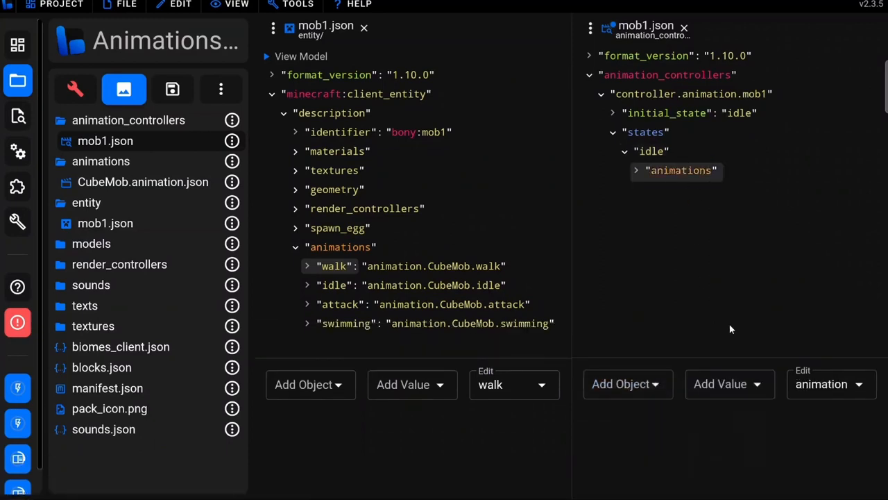
click(721, 389)
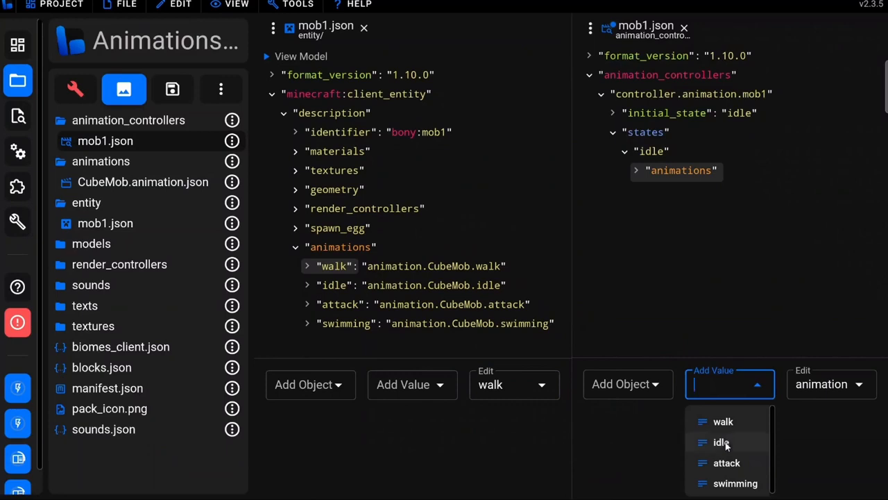
click(721, 442)
click(678, 191)
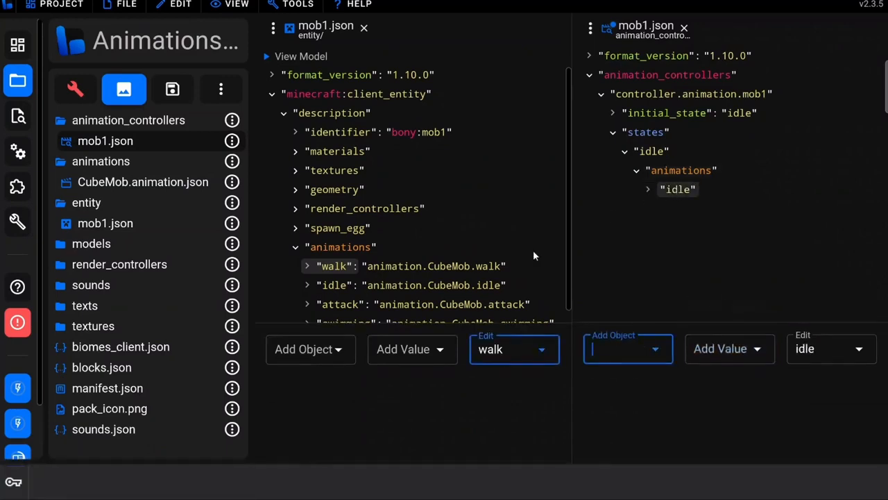
scroll(362, 306, down, 1)
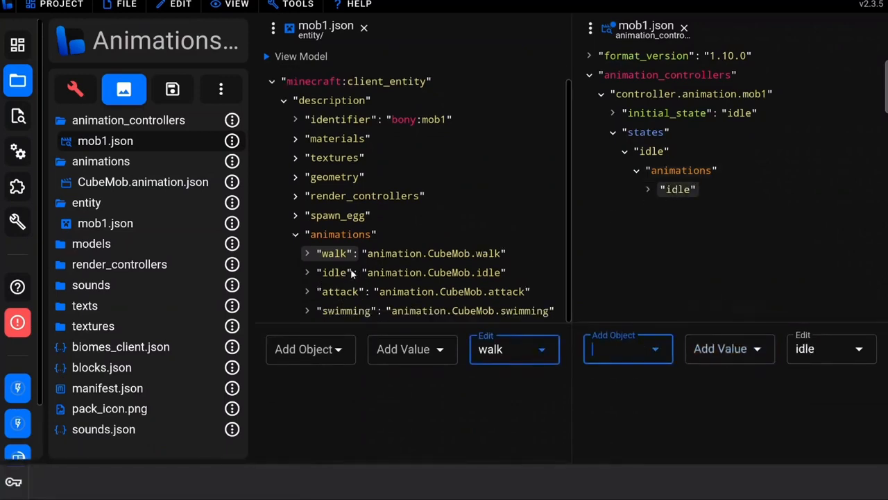
click(338, 273)
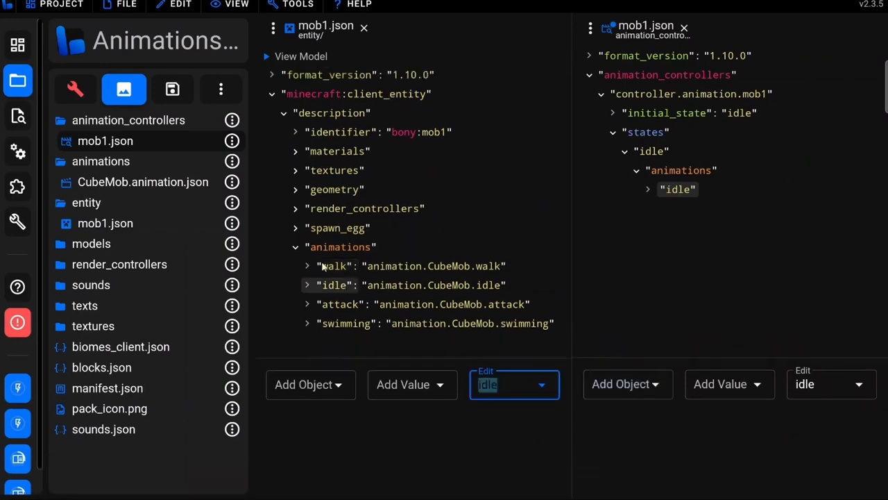
click(416, 286)
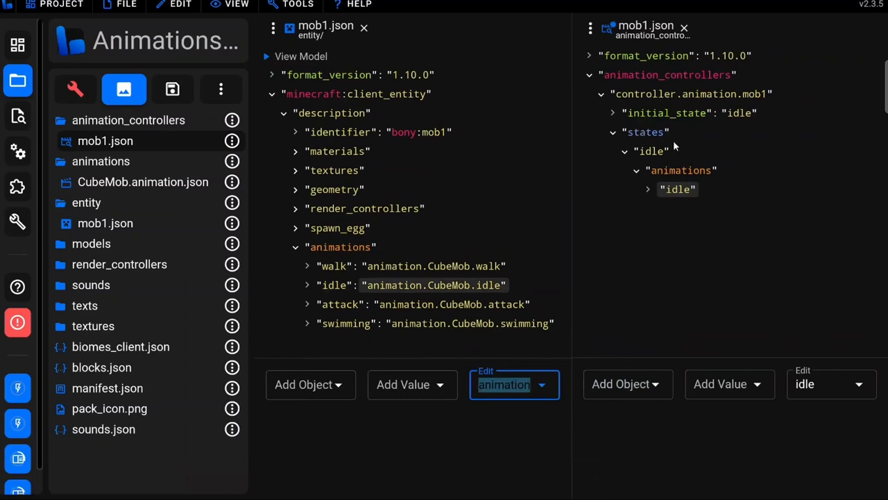
Add a new state object named walking under the controller's states
click(646, 136)
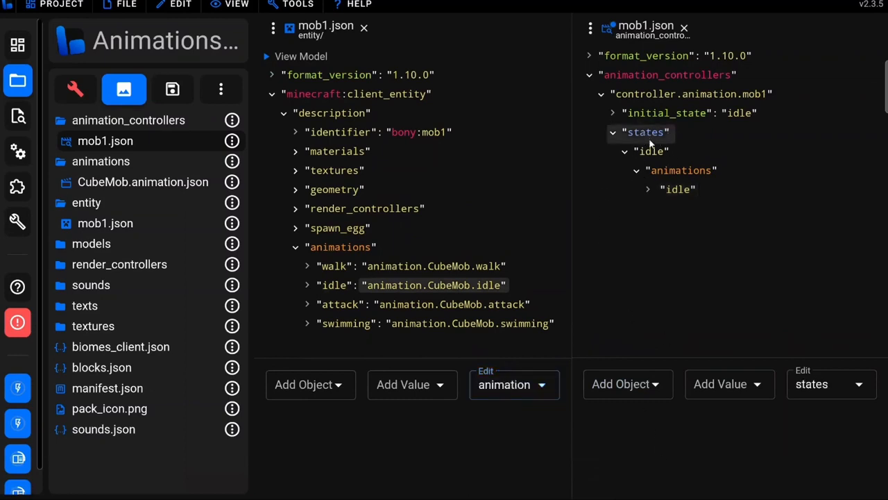
click(626, 392)
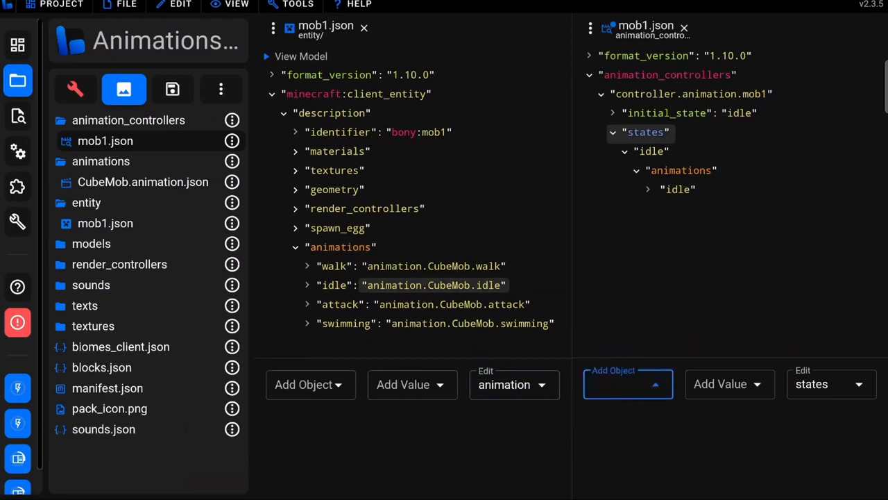
text(walking)
key(Return)
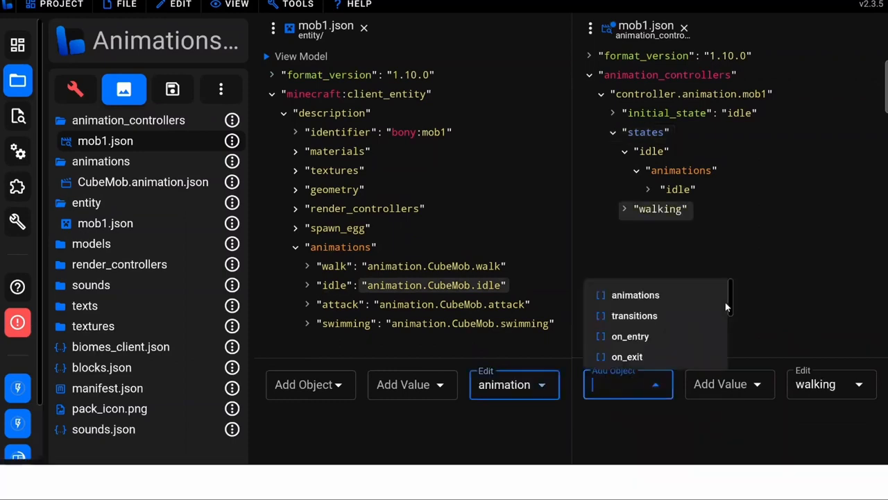
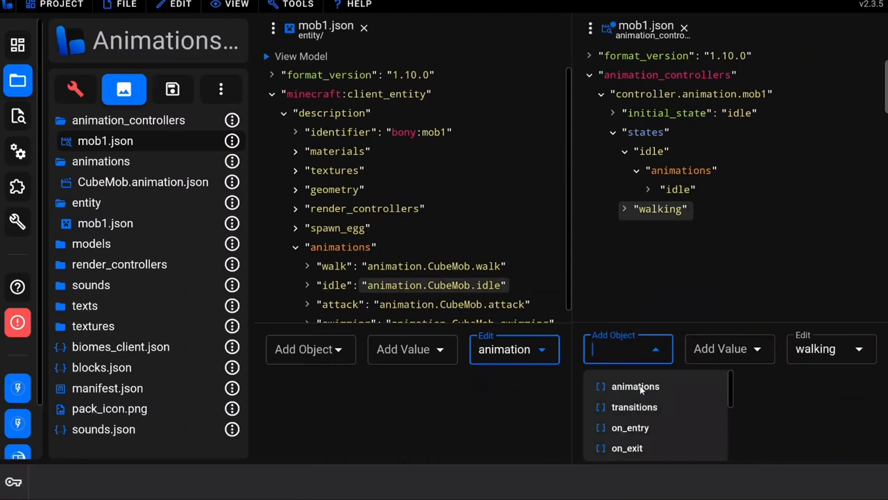
Add an animations array to the walking state and insert the walk animation as its value
click(668, 386)
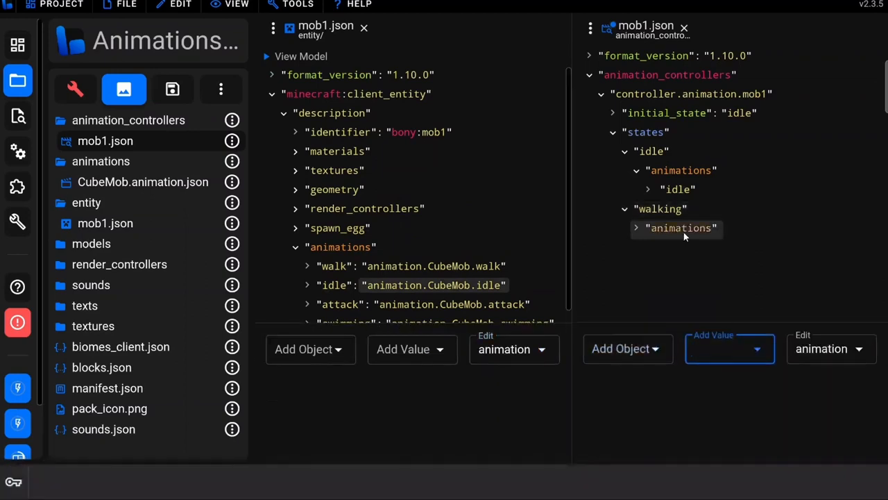
click(728, 345)
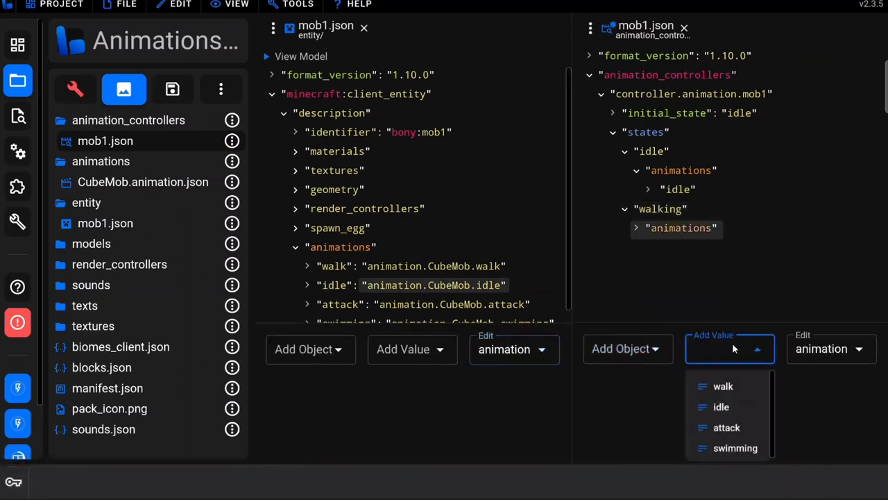
click(725, 386)
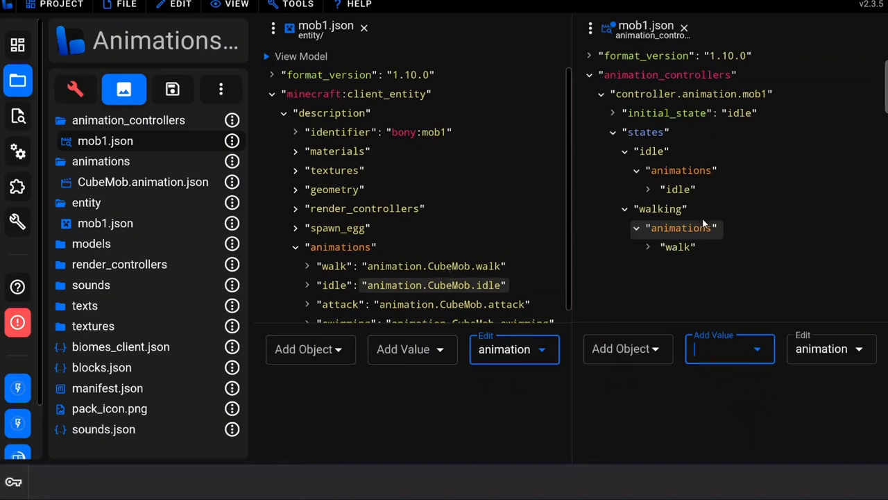
click(699, 248)
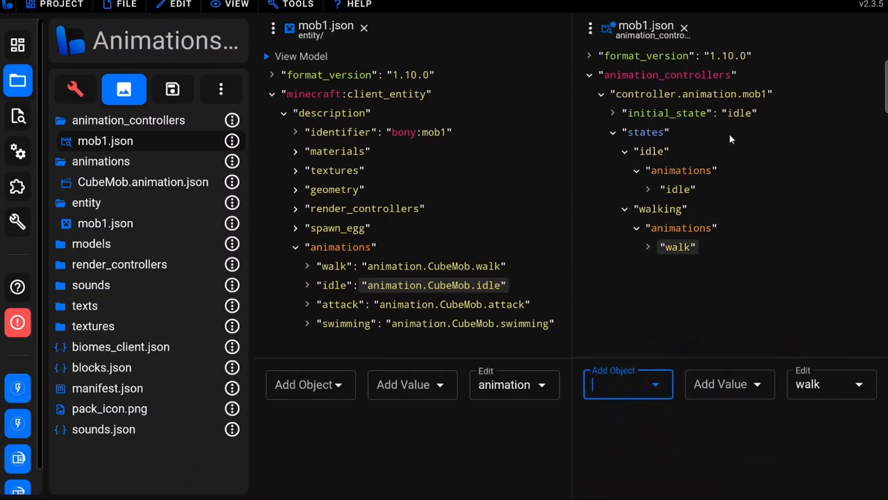
Add a transitions array to the idle state and create a walking entry inside it
click(671, 114)
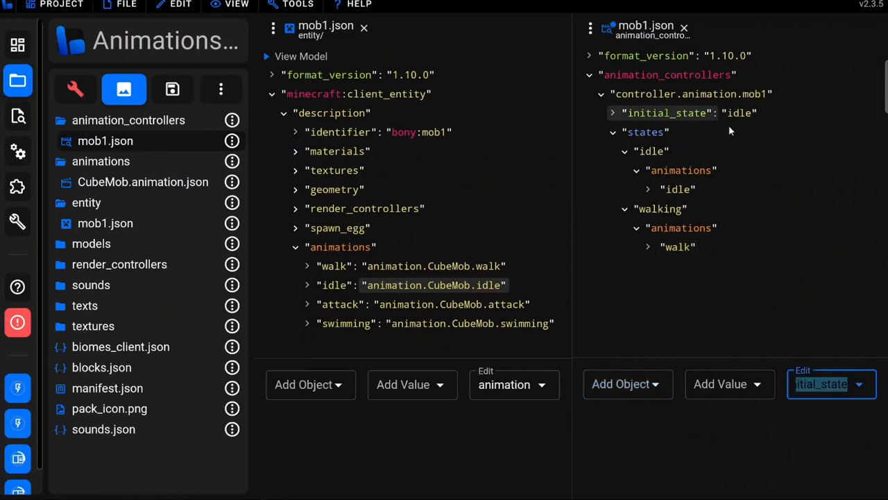
click(656, 156)
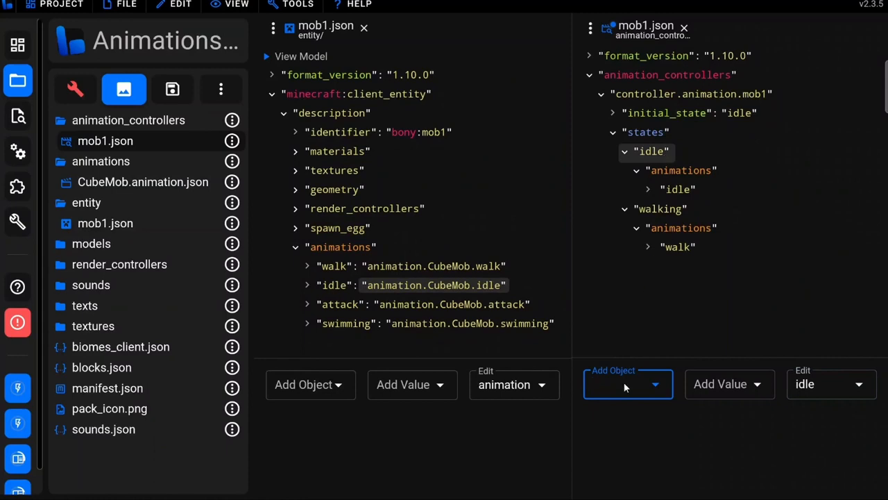
click(625, 387)
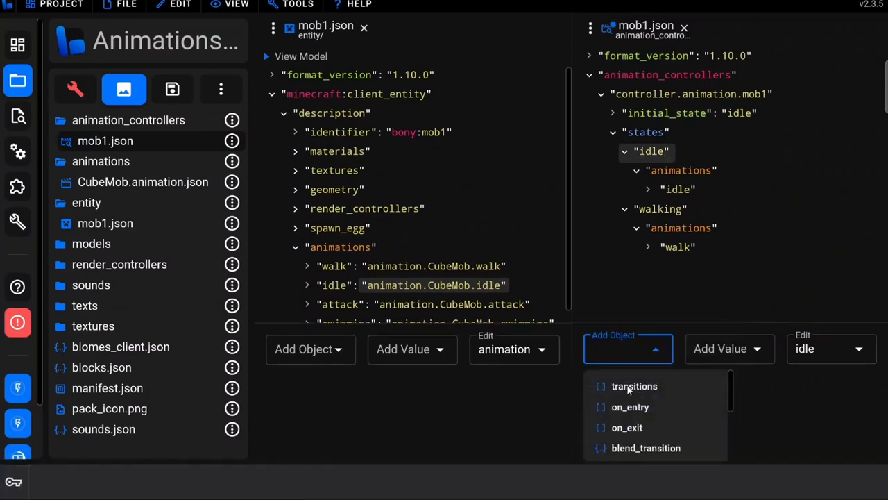
click(621, 387)
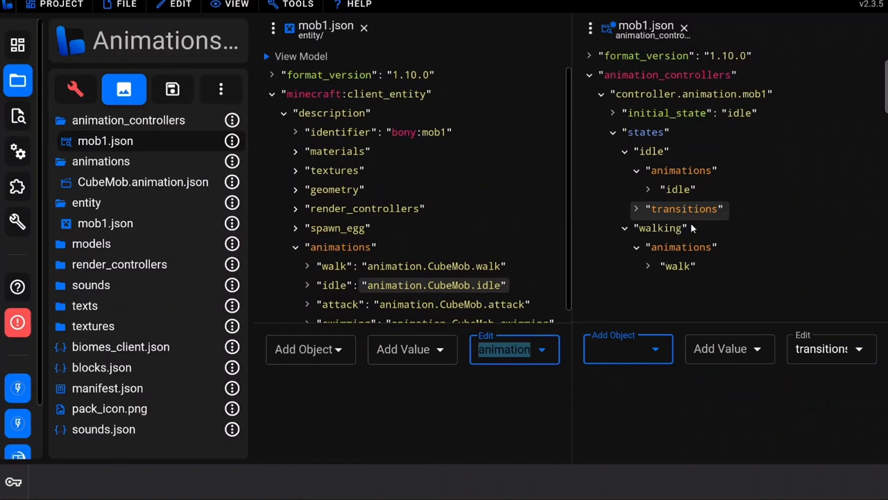
click(621, 348)
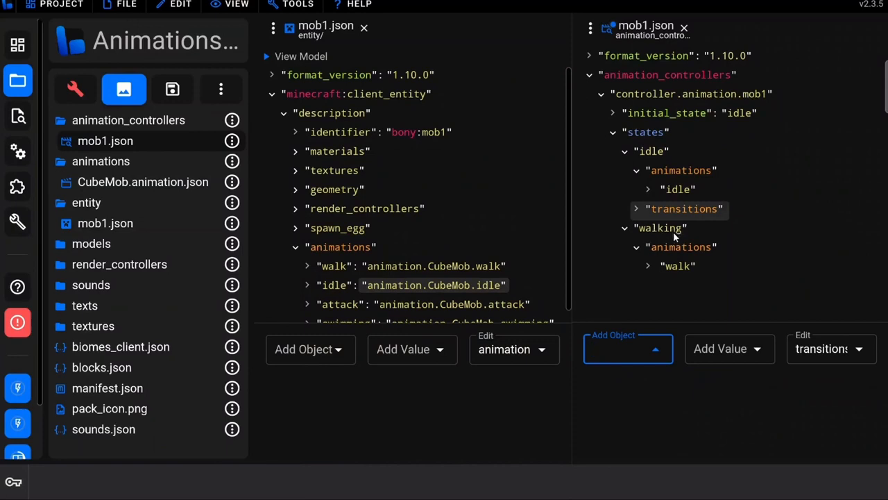
text(walking)
key(Return)
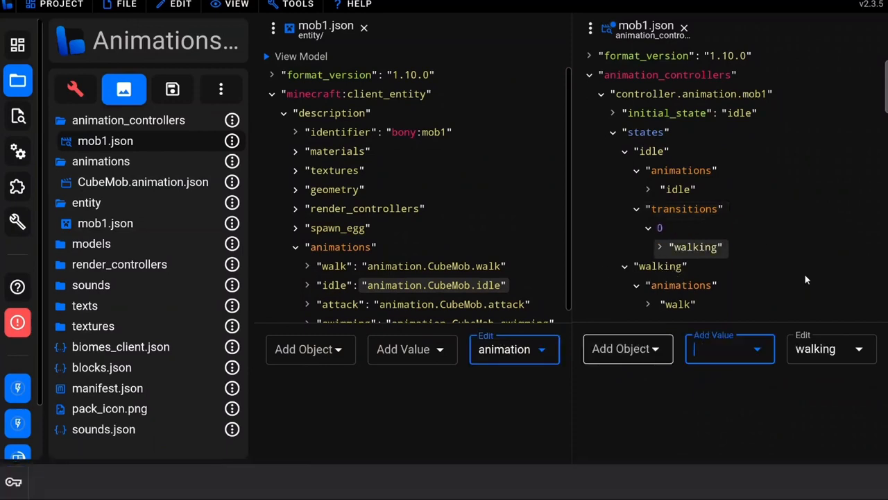
Browse the available Molang values for the walking transition, looking through the query functions
click(715, 347)
scroll(719, 395, down, 5)
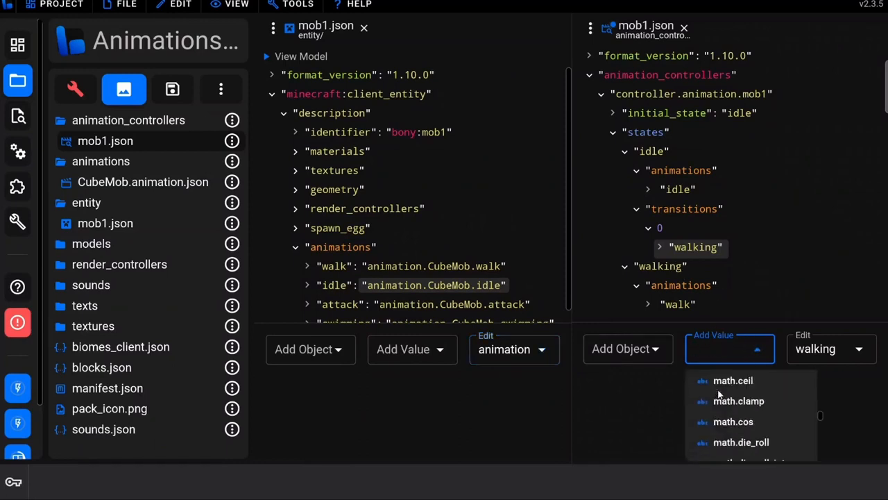
scroll(718, 393, down, 12)
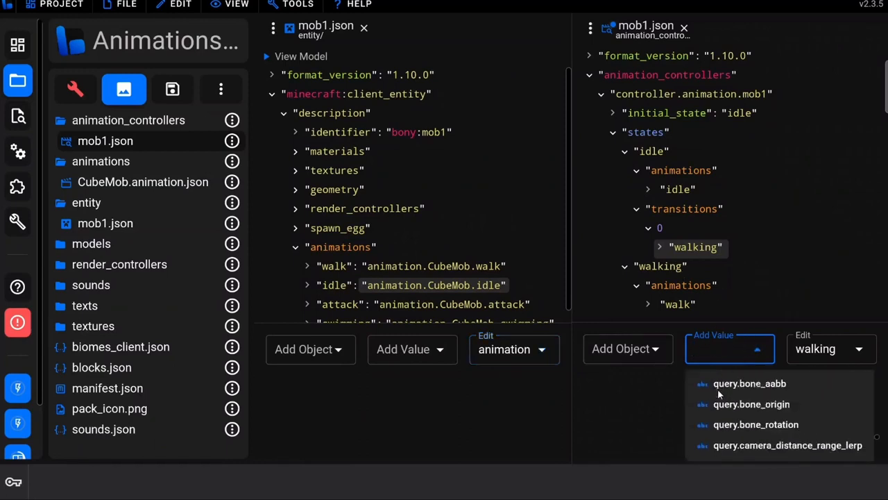
scroll(718, 393, down, 12)
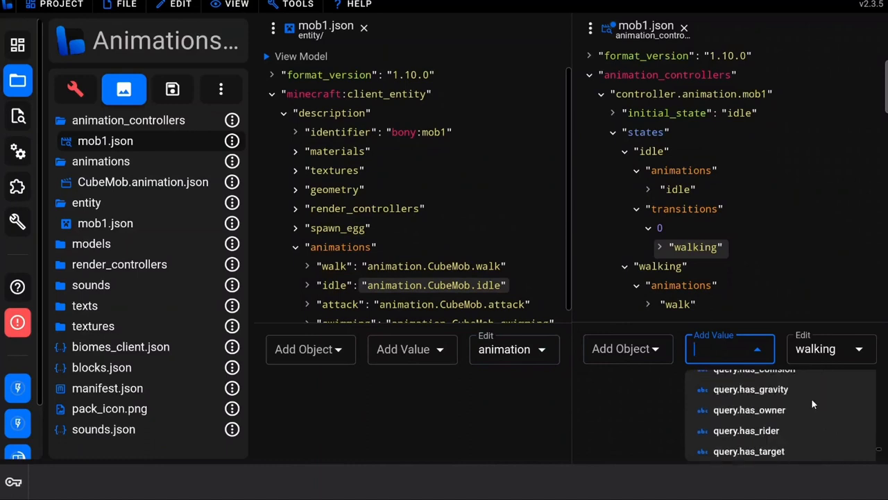
scroll(813, 404, up, 2)
scroll(813, 404, down, 8)
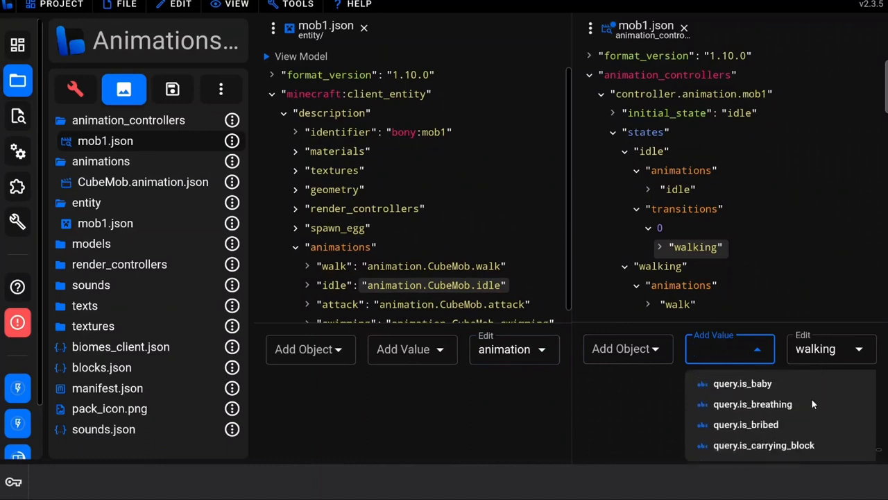
scroll(814, 404, down, 10)
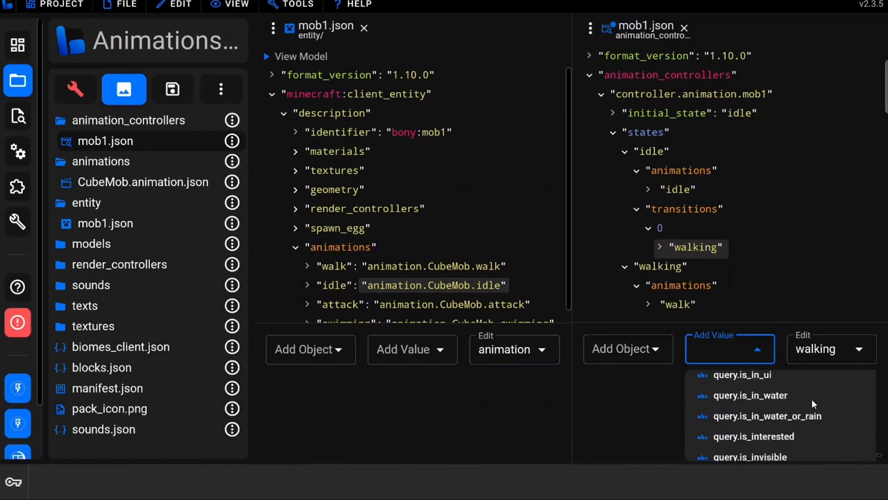
scroll(812, 399, down, 12)
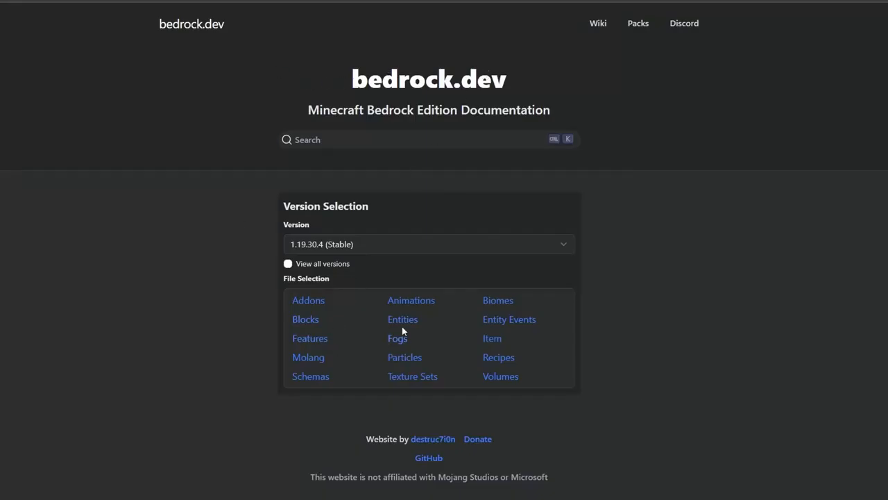
Open the Molang documentation on bedrock.dev and examine its List of Entity Queries
click(308, 357)
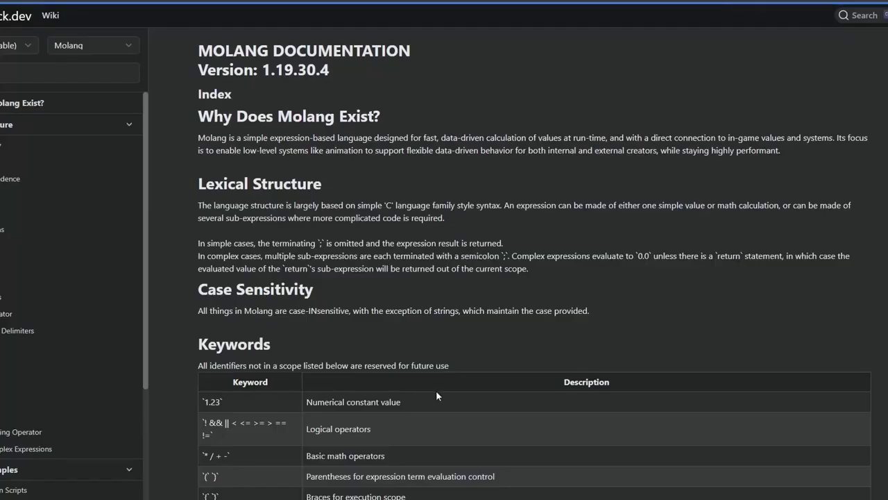
scroll(376, 203, down, 15)
scroll(376, 203, down, 20)
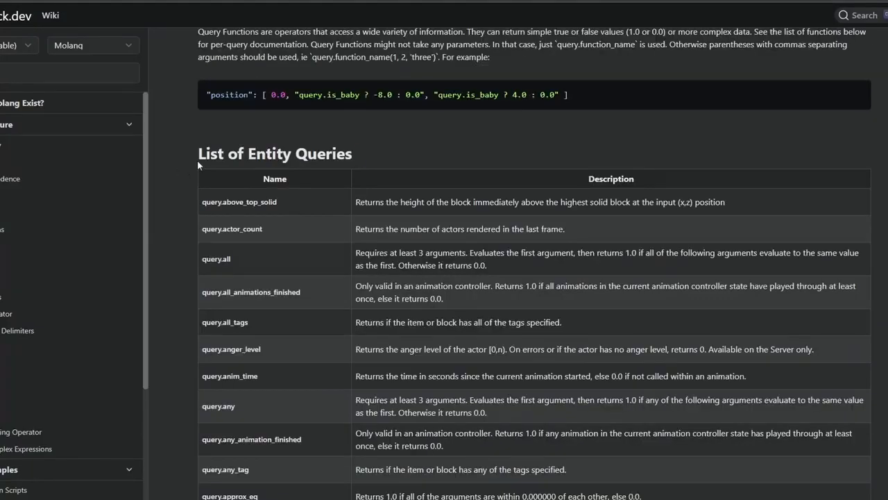
drag(198, 154, 334, 159)
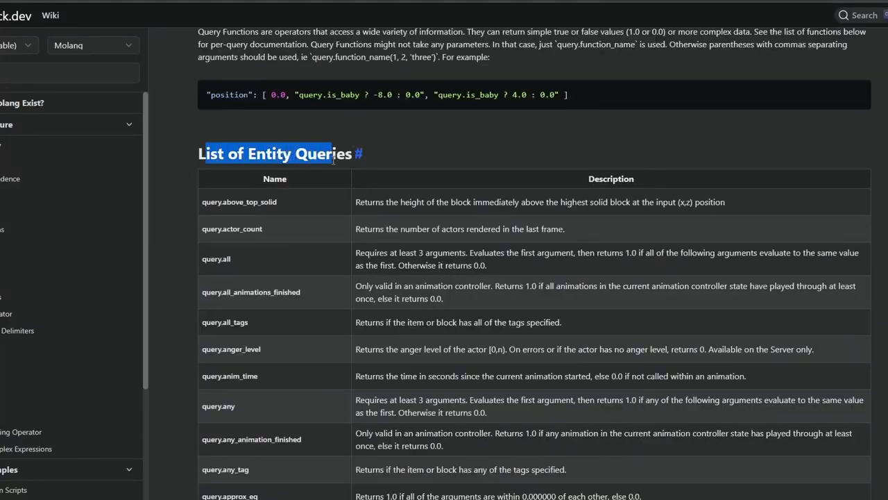
click(365, 207)
scroll(318, 235, down, 20)
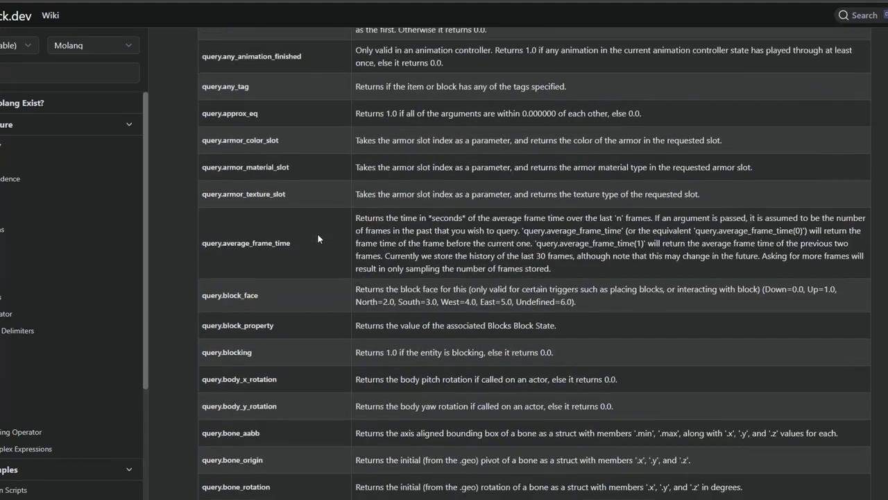
scroll(317, 233, down, 6)
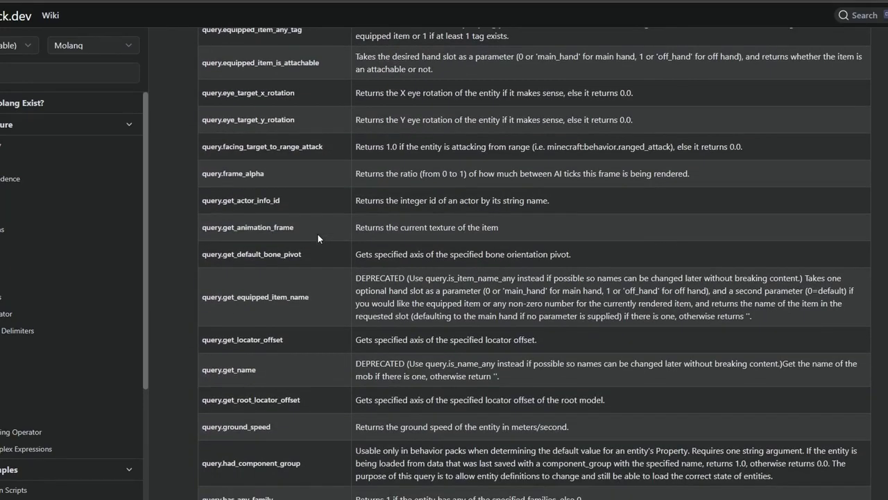
scroll(317, 234, down, 7)
Search the Molang page for "grou" and read the description of query.ground_speed
key(ctrl+f)
text(grou)
drag(290, 274, 218, 273)
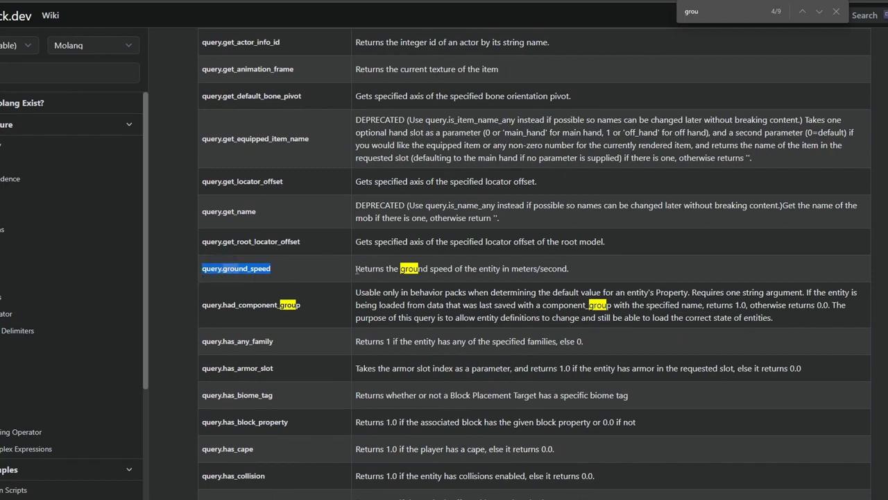
drag(356, 269, 568, 270)
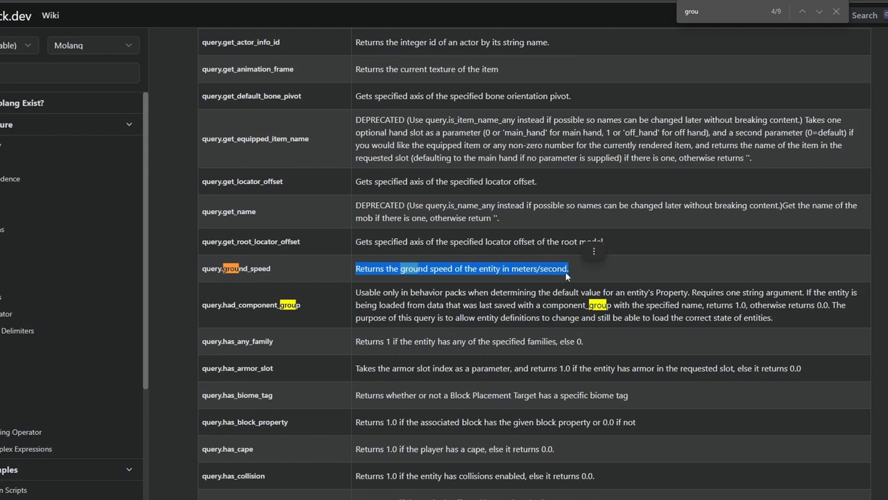
Look through the entity queries that follow query.ground_speed, including the is_ state checks
scroll(345, 326, down, 5)
scroll(305, 277, down, 3)
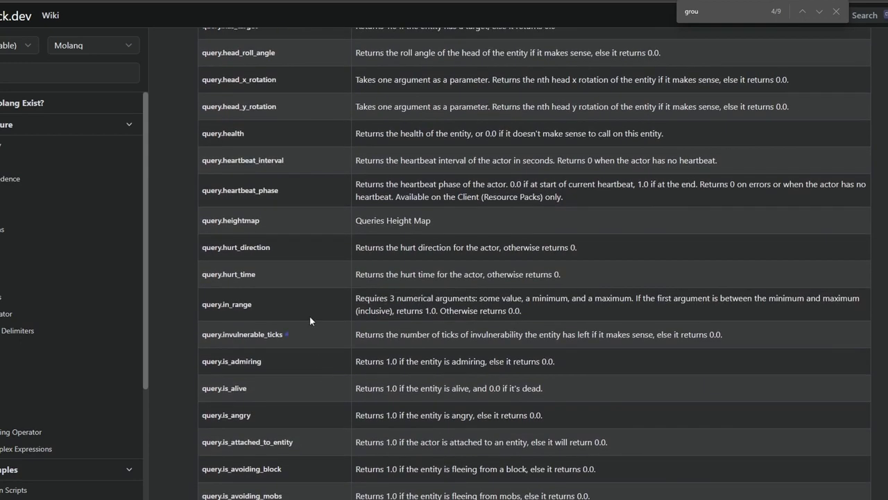
scroll(310, 279, down, 3)
scroll(308, 268, up, 8)
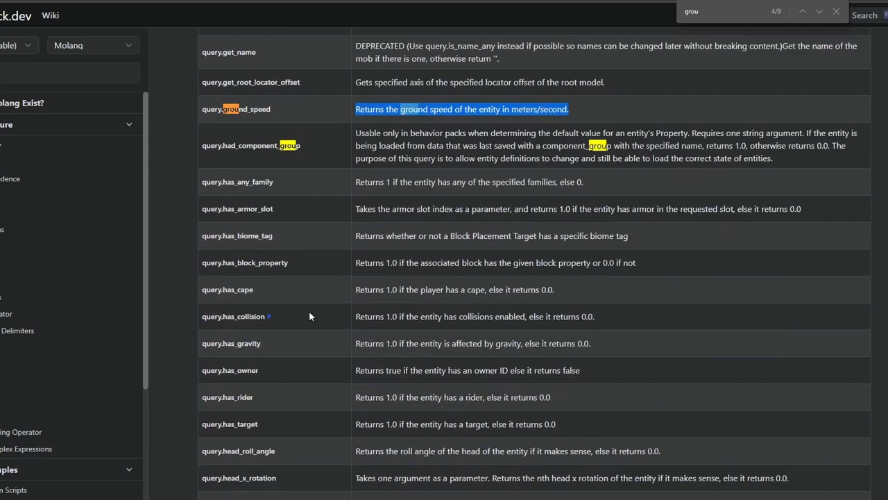
scroll(310, 316, down, 8)
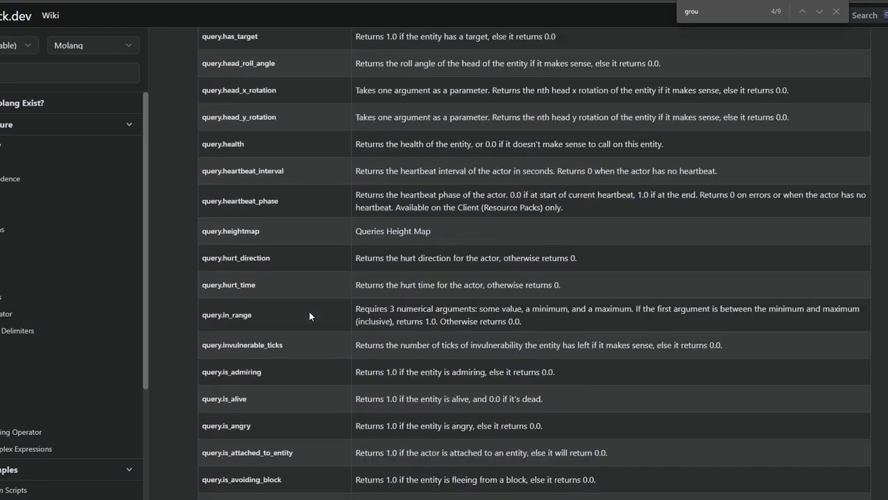
scroll(286, 202, down, 5)
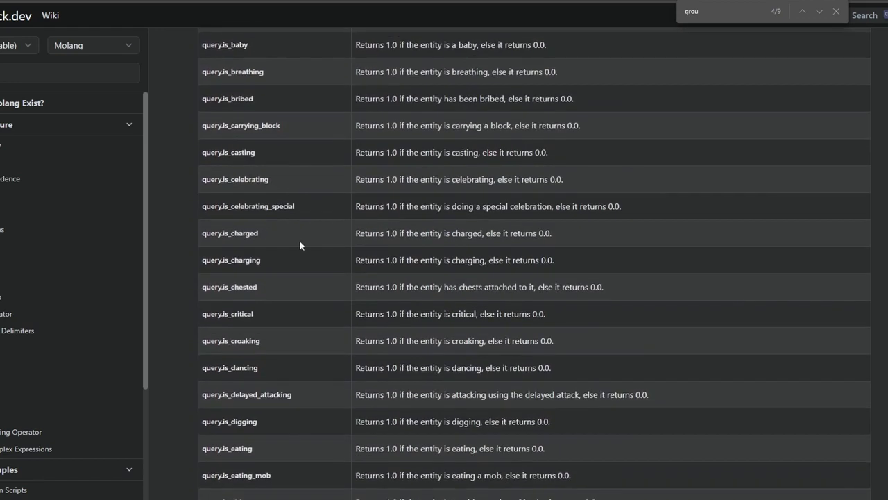
scroll(293, 216, down, 9)
Switch back to bridge and set the idle state's walking transition value to query.ground_speed
key(alt+Tab)
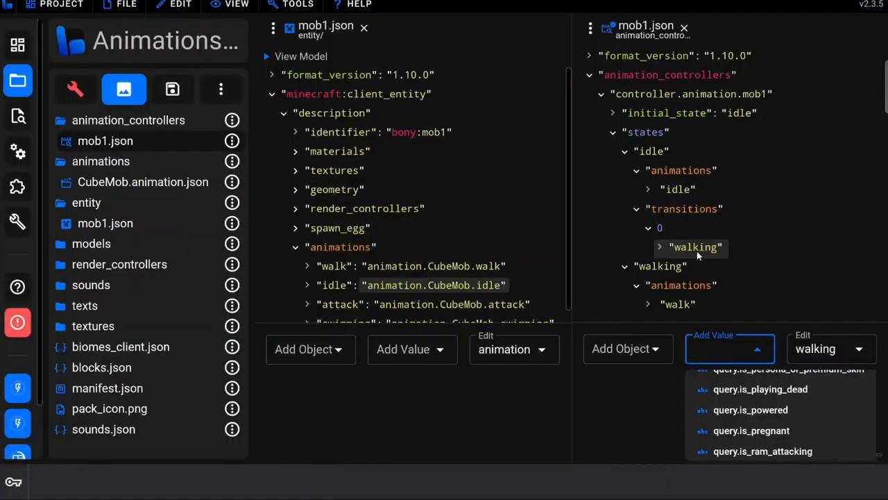
text(groun)
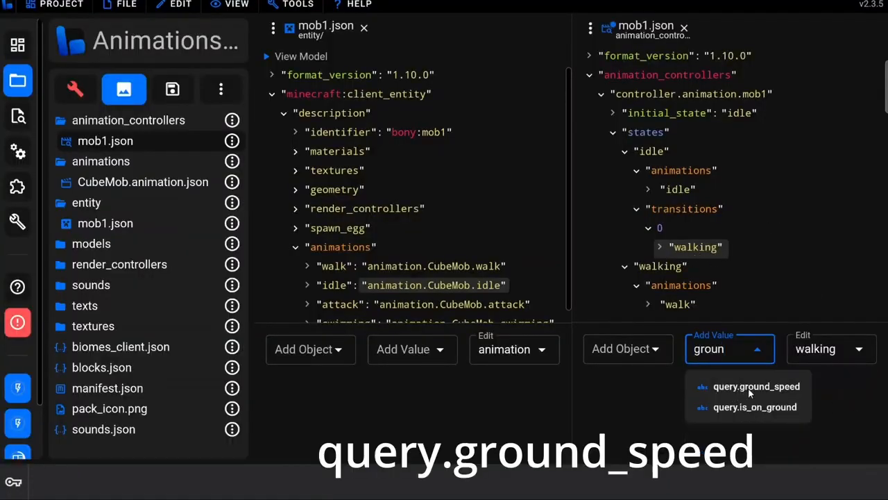
click(770, 389)
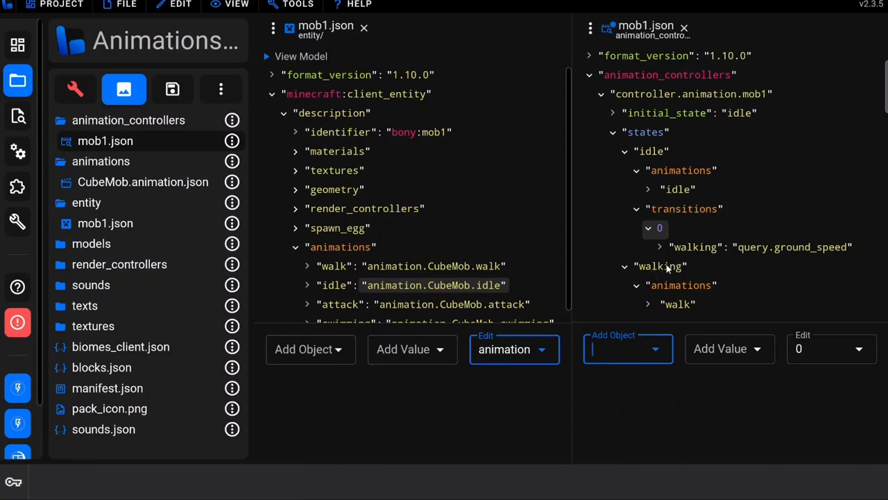
Add a transitions list to the walking state with an entry for the idle state
click(705, 269)
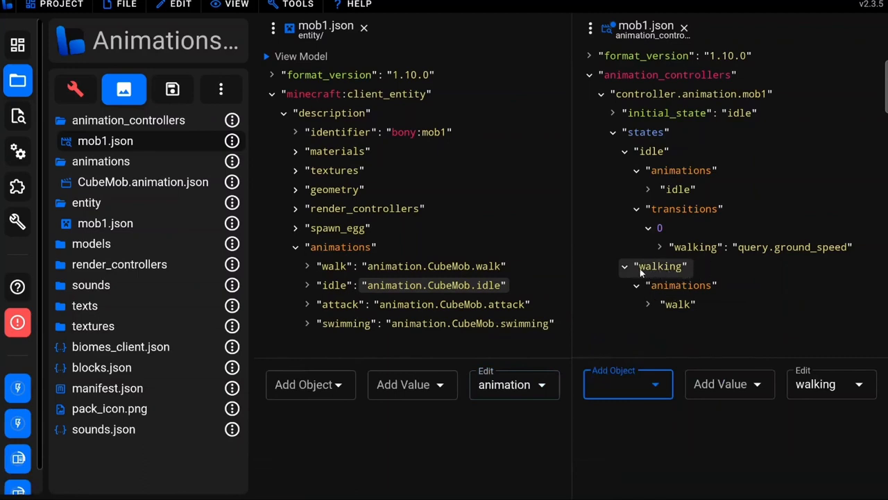
click(606, 381)
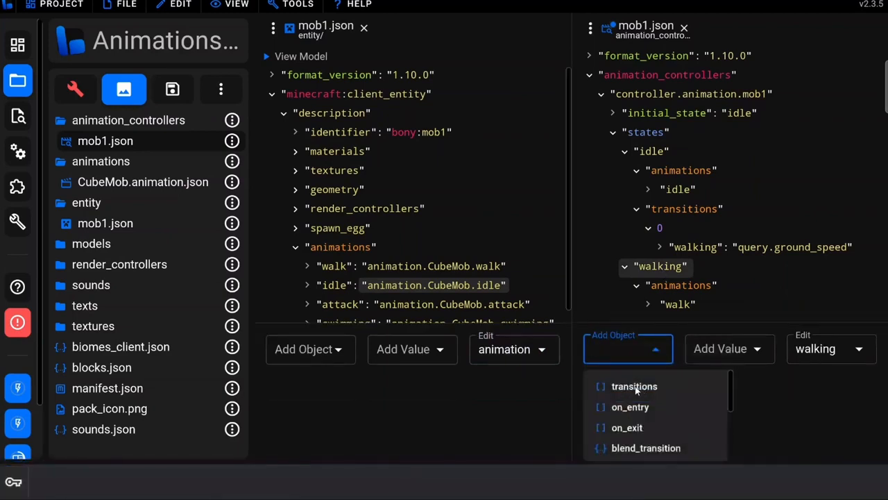
click(637, 387)
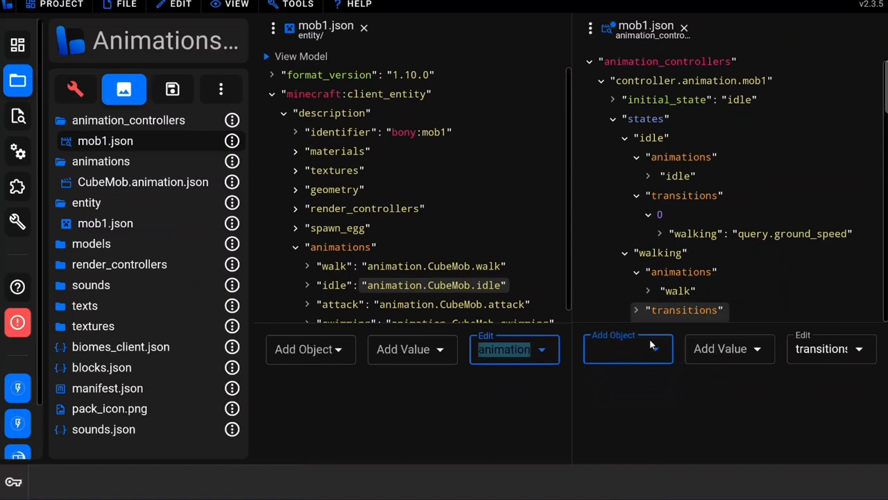
text(idl)
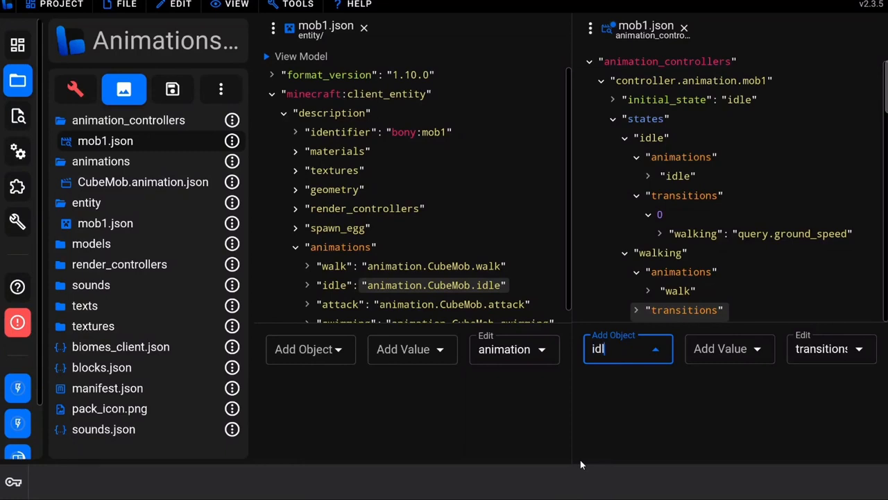
text(e)
key(Return)
Set the walking state's idle transition value to !query.ground_speed
click(748, 351)
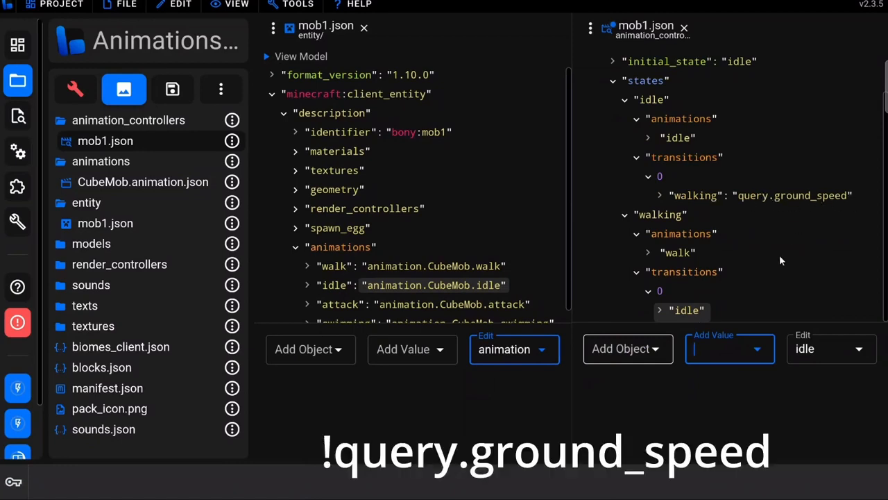
text(!)
text(query.ground)
text(_speed)
key(Return)
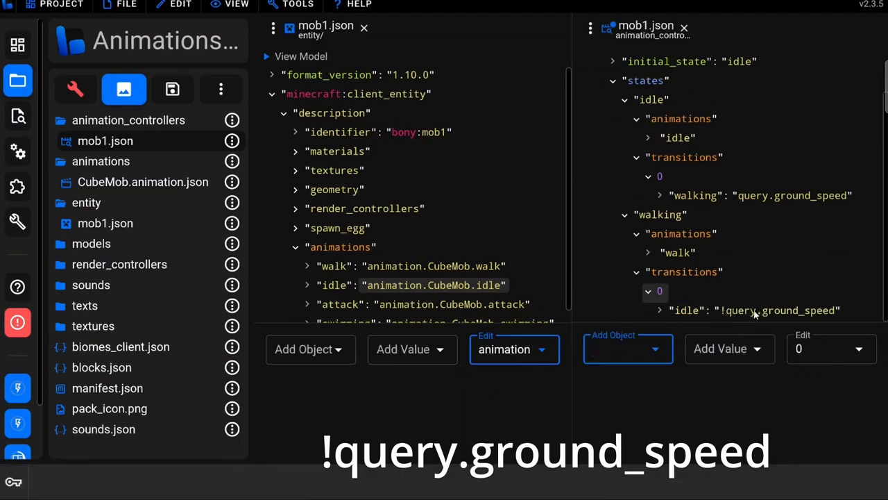
Collapse the walking and idle states and add a new state named swimming under states
click(687, 312)
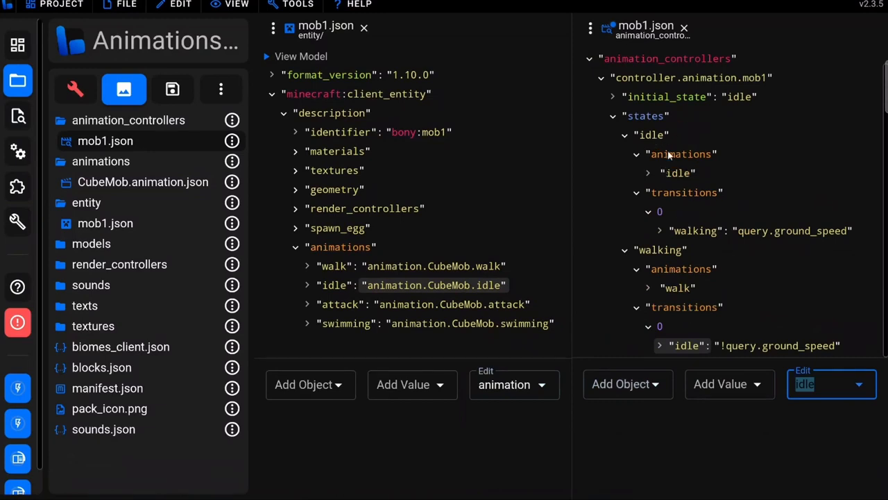
click(631, 264)
scroll(631, 264, up, 1)
scroll(631, 265, down, 1)
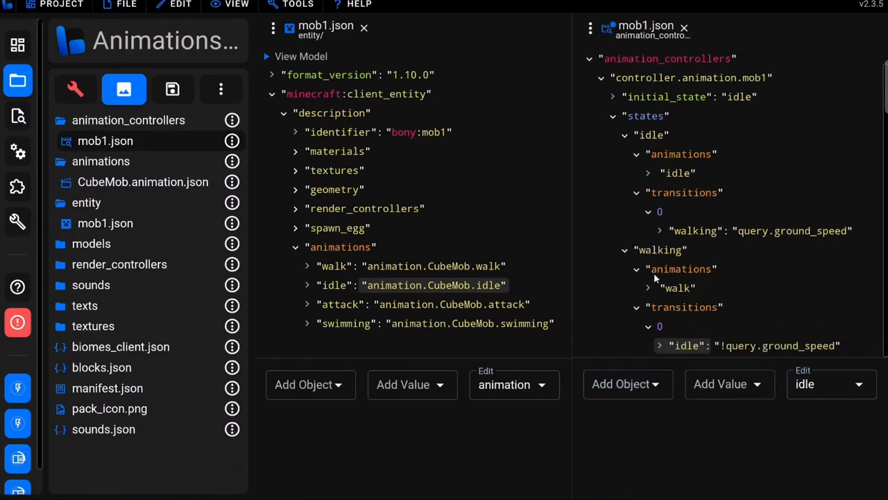
click(624, 251)
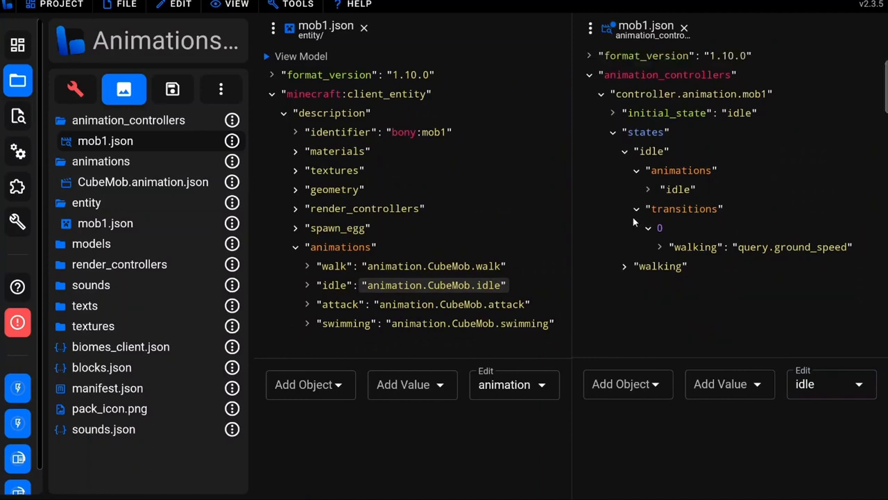
click(627, 152)
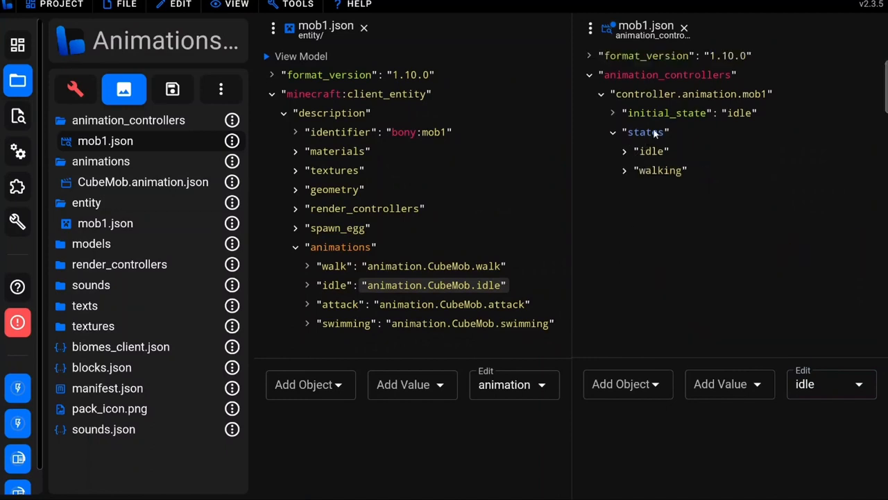
click(655, 134)
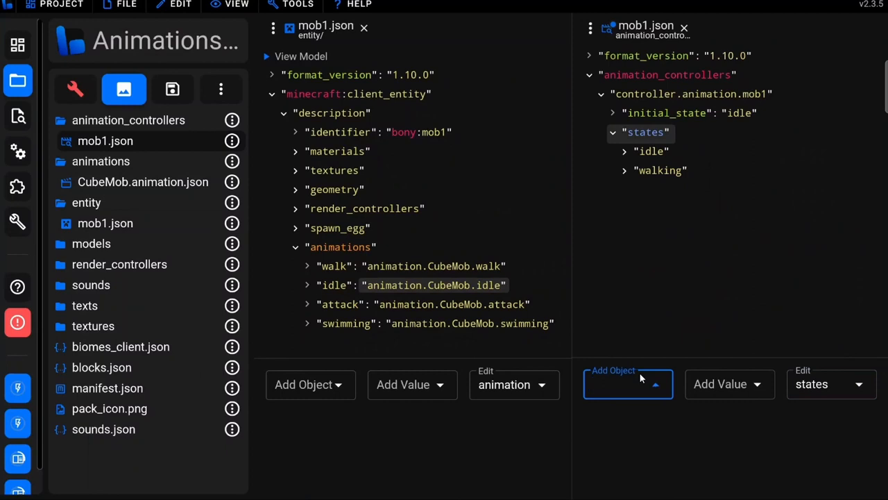
text(swimming)
key(Return)
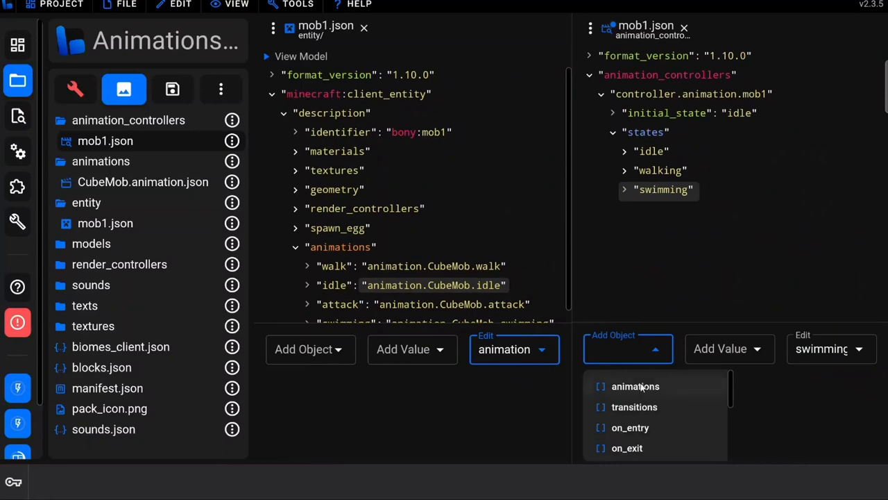
Add an animations list to the swimming state and assign it the swimming animation
click(639, 386)
click(733, 351)
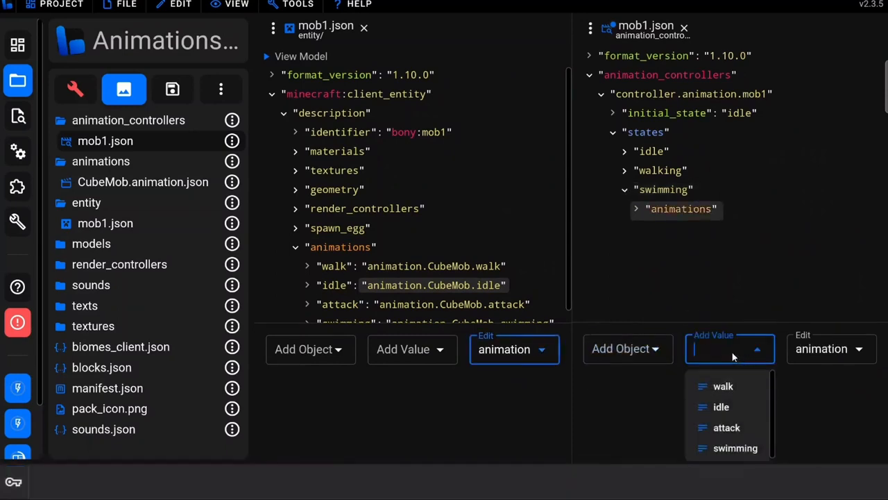
click(735, 448)
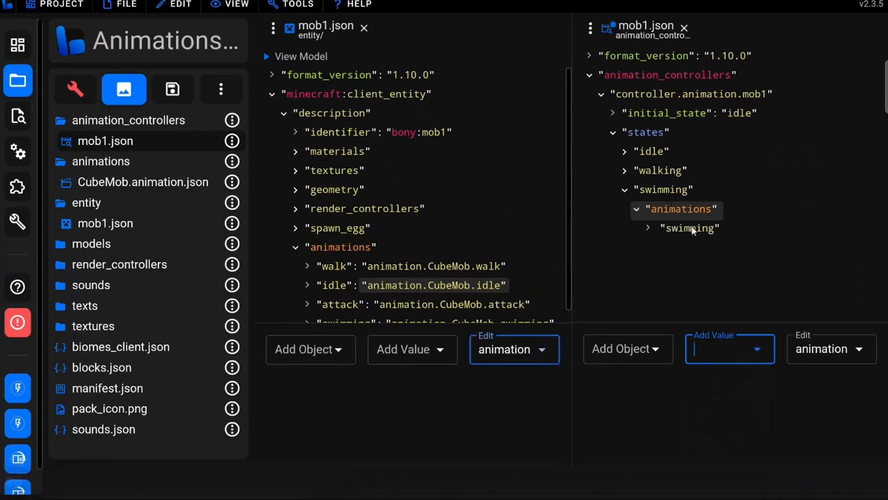
scroll(348, 293, down, 1)
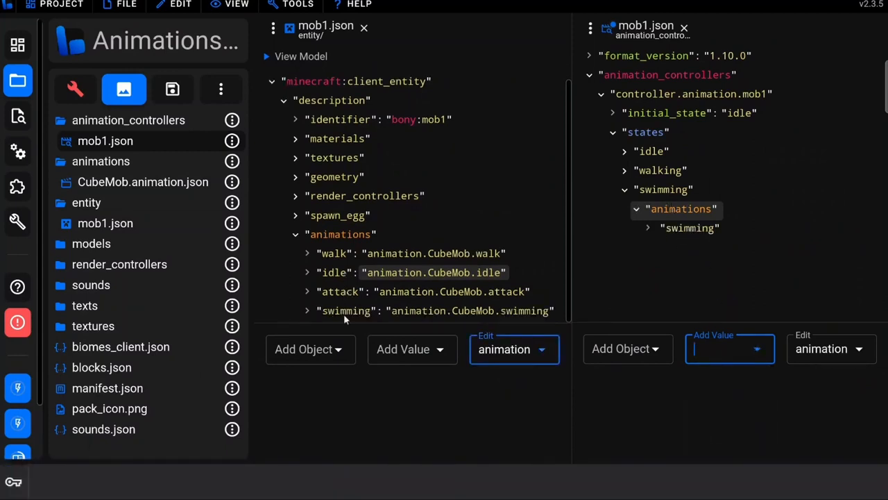
Add a swimming transition to the idle state's transitions with the value query.is_swimming
click(653, 152)
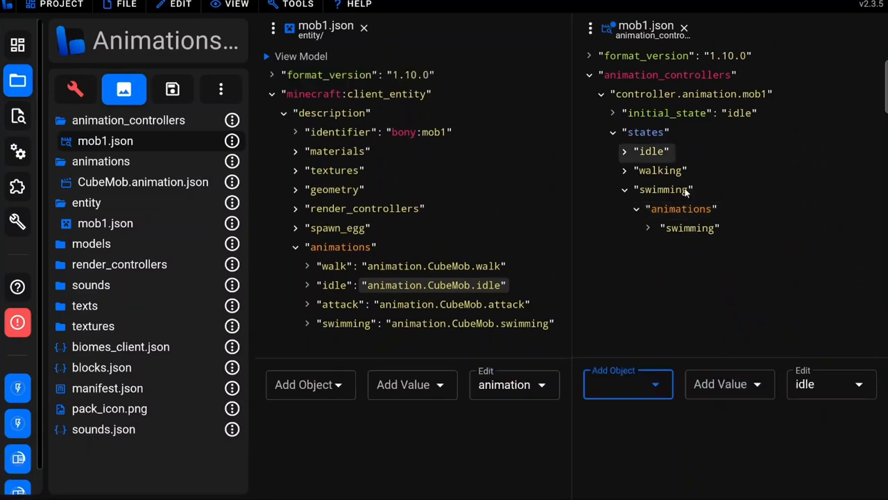
click(650, 152)
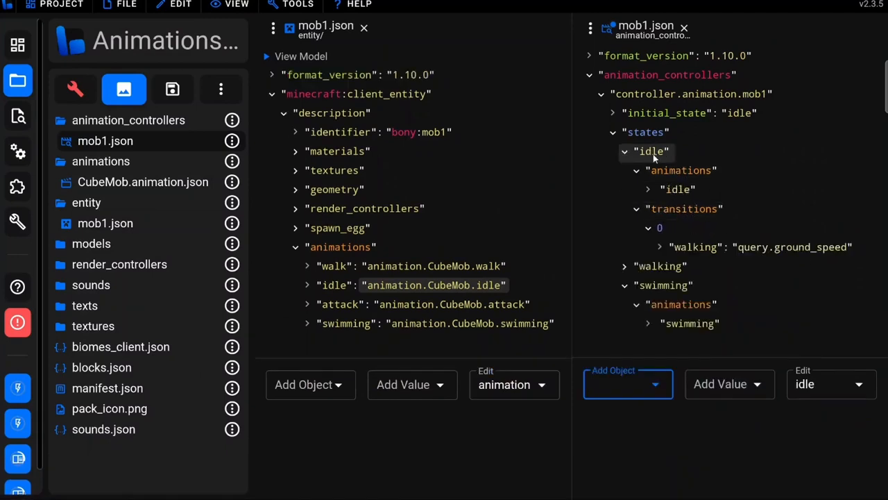
click(666, 209)
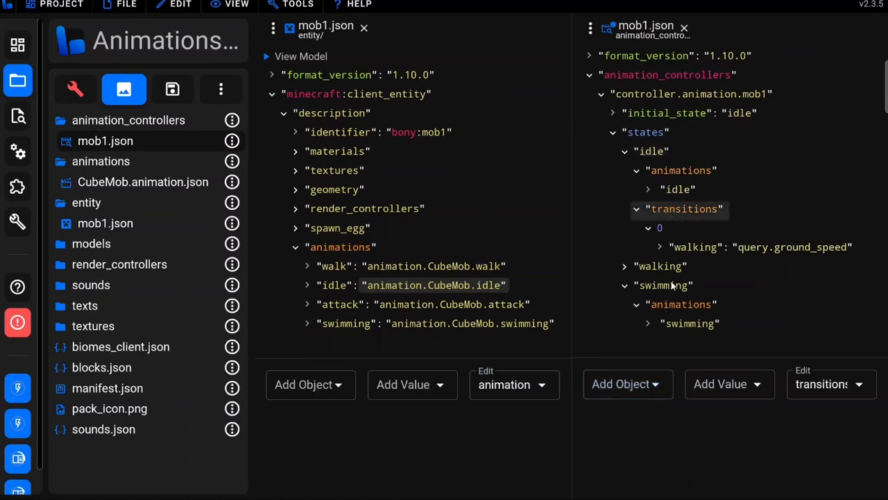
click(645, 386)
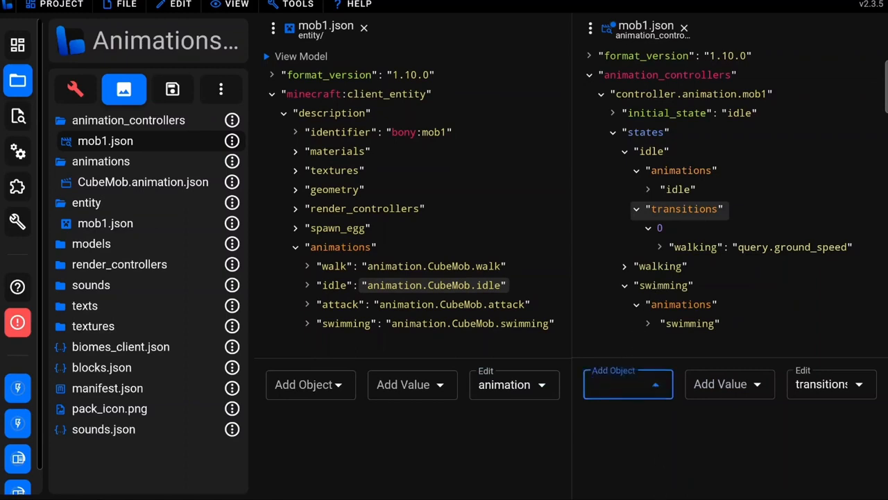
click(683, 455)
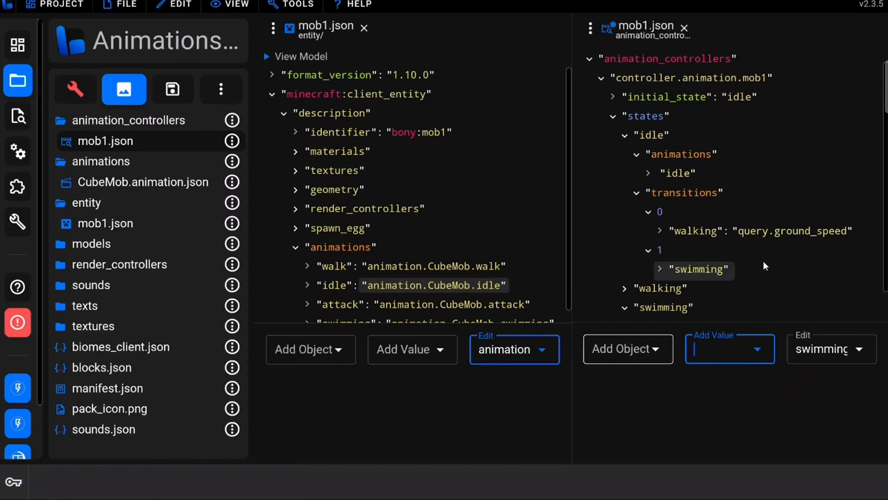
scroll(701, 247, down, 1)
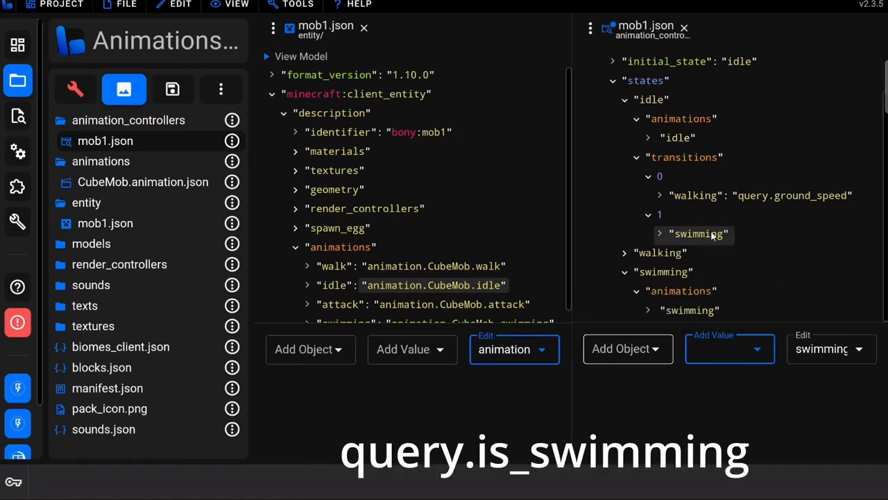
text(swimm)
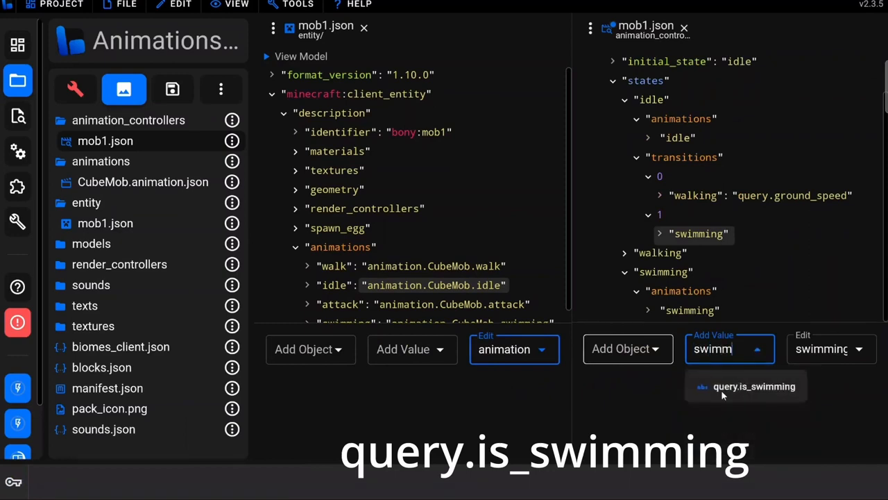
click(774, 386)
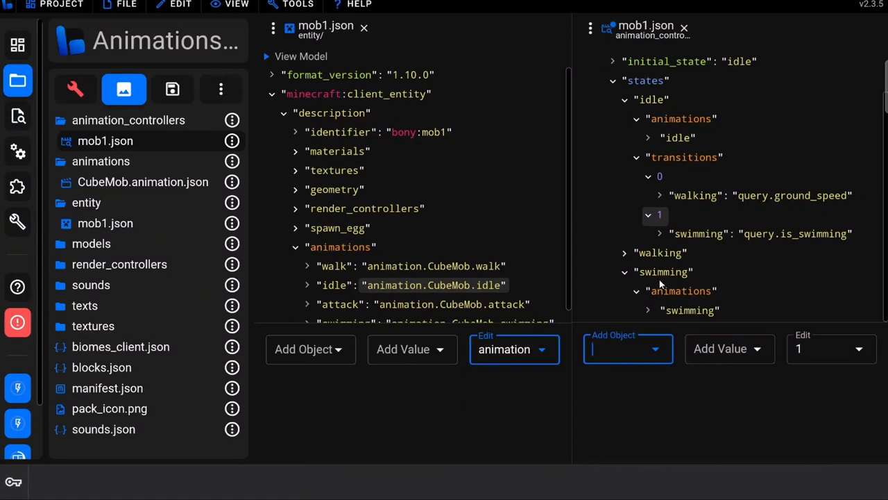
Add a transitions list to the swimming state with an entry for the idle state
click(676, 307)
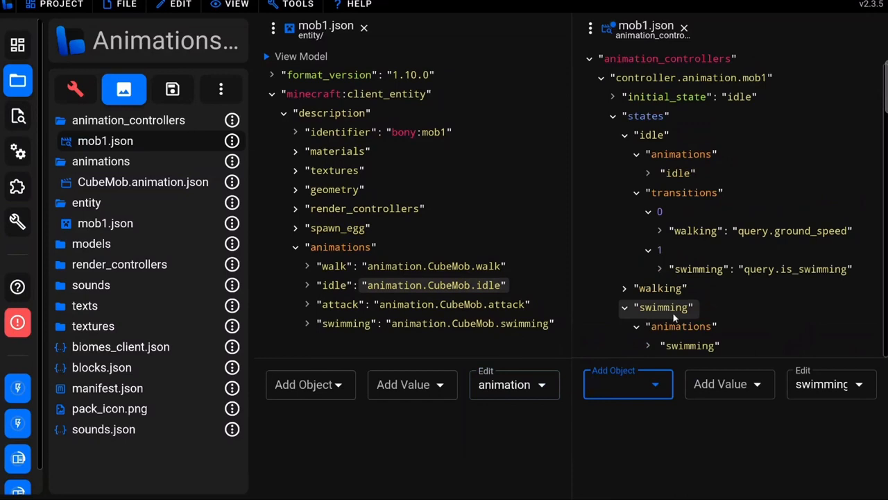
click(628, 379)
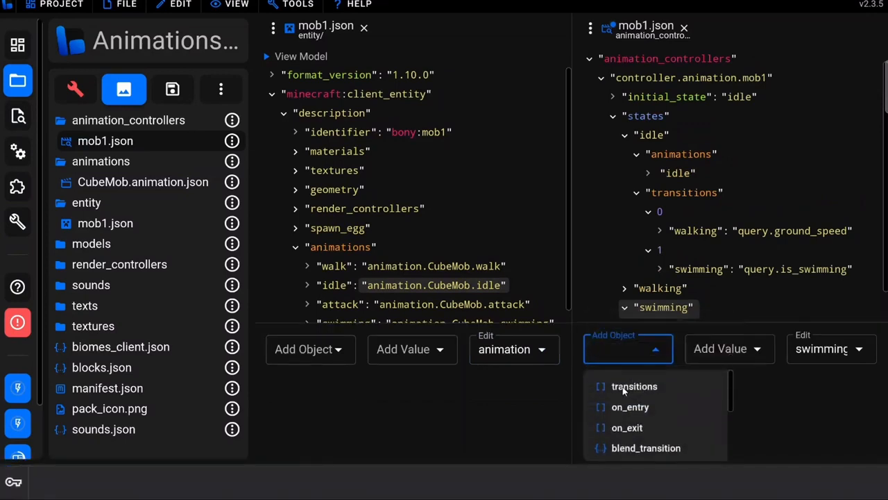
click(625, 389)
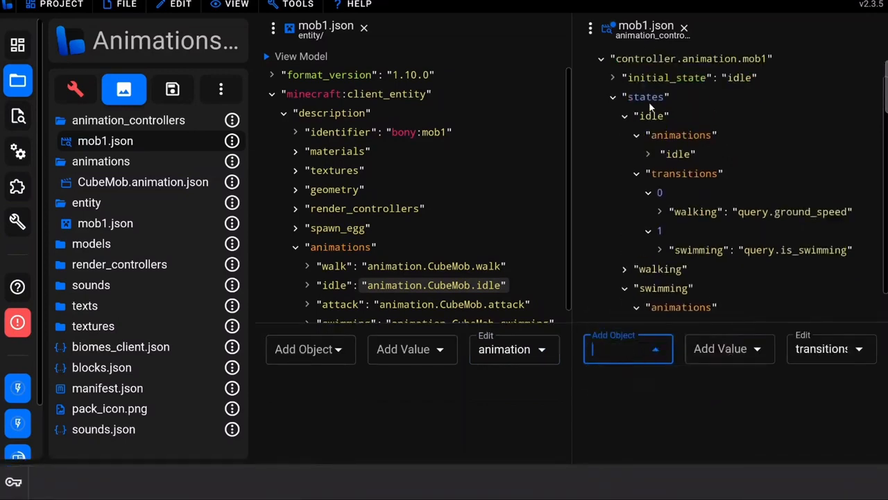
text(idle)
key(Return)
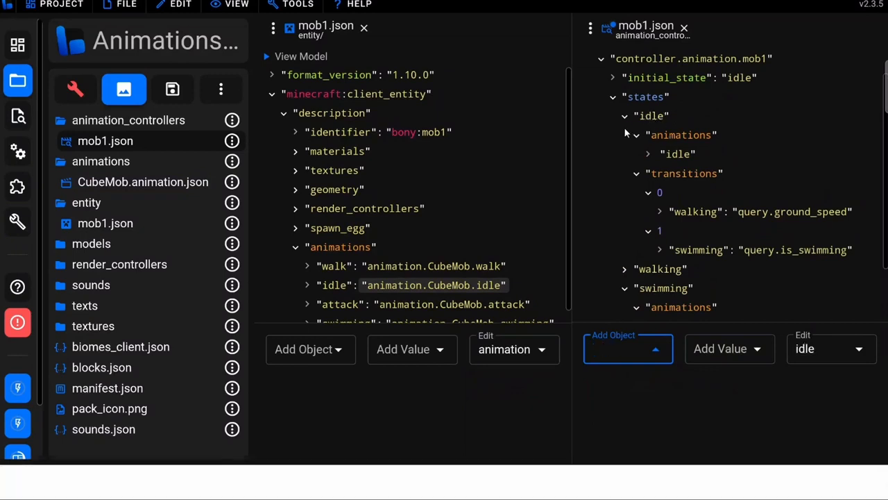
Set the swimming state's idle transition value to !query.is_swimming
key(Tab)
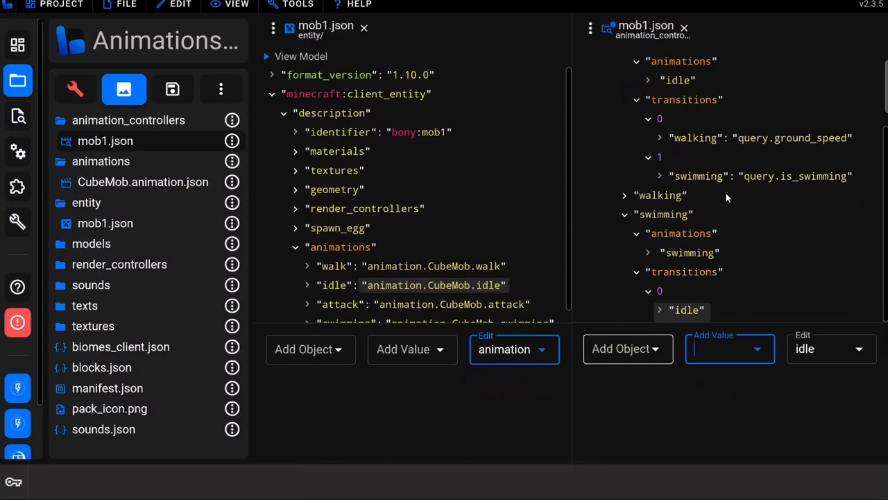
text(!)
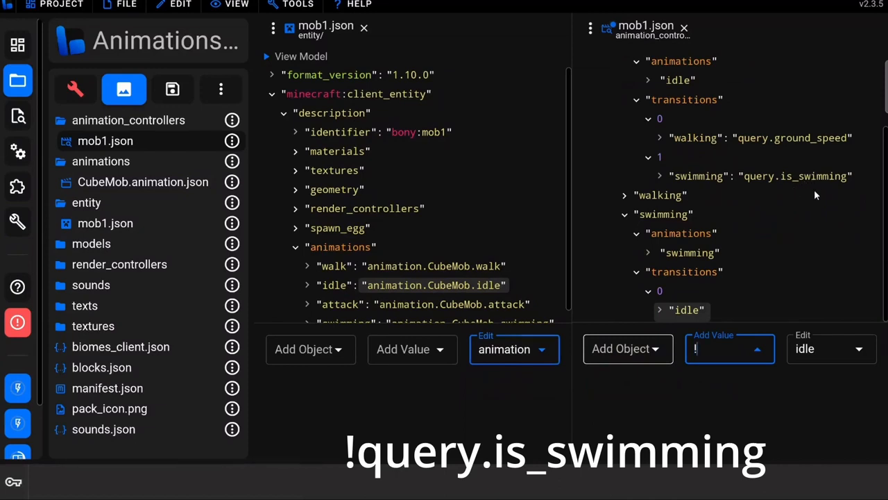
text(query.is)
text(_swimming)
key(Return)
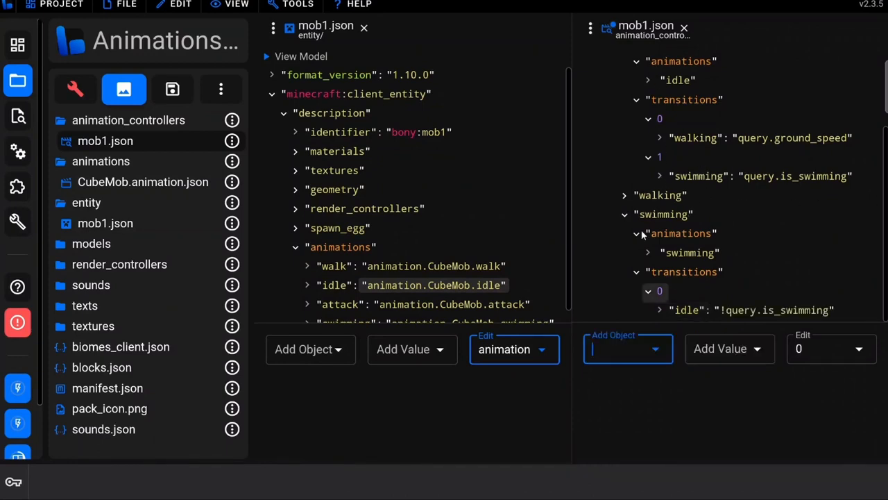
Collapse the expanded states and add a new attacking state containing an animations list
click(625, 215)
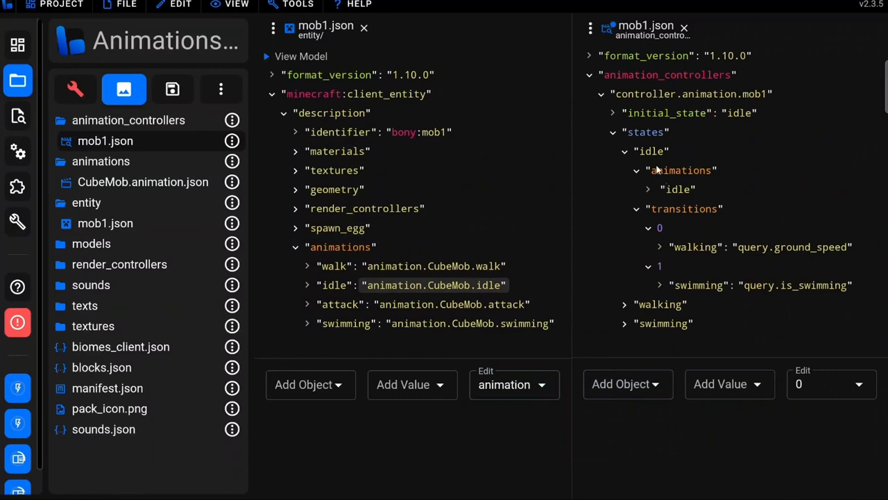
click(645, 133)
click(646, 133)
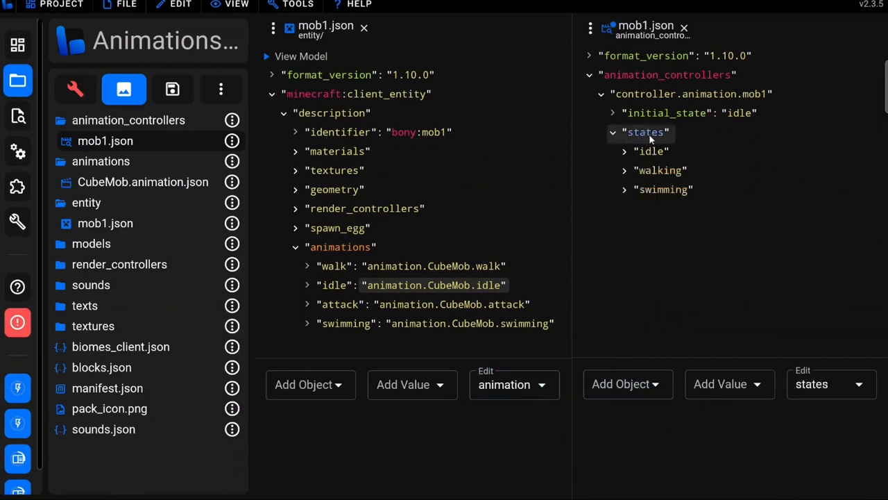
click(621, 388)
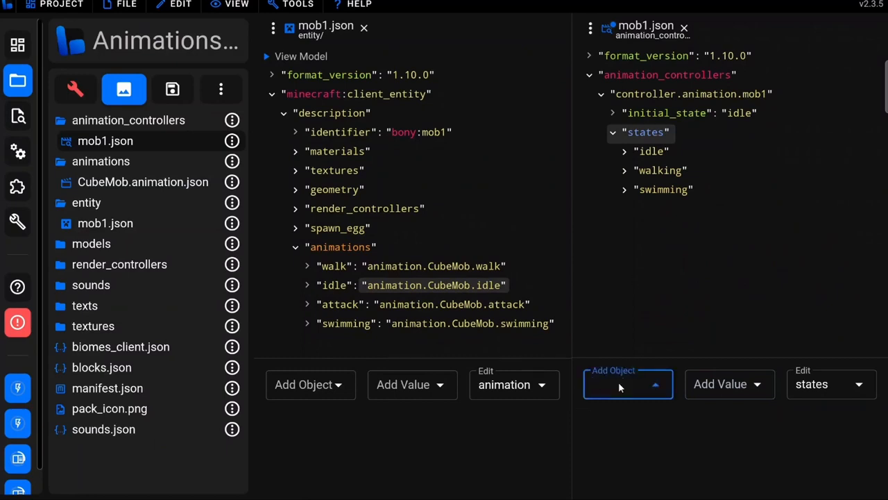
text(attacking)
key(Return)
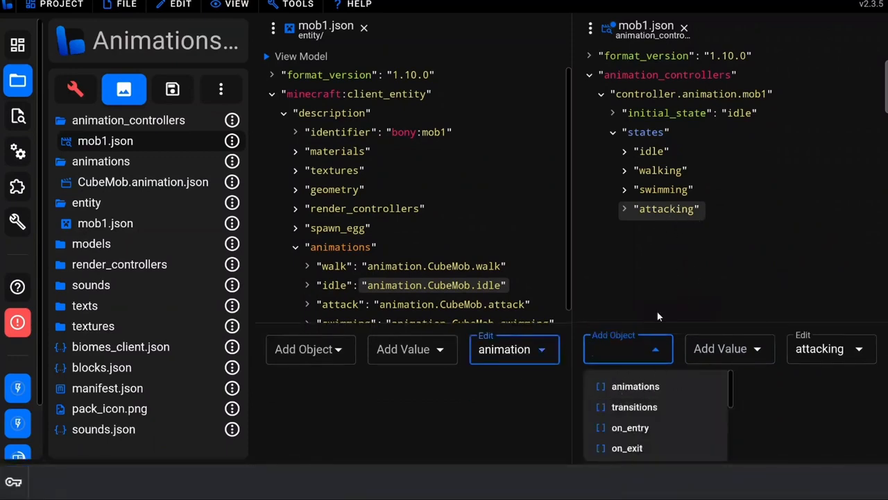
click(660, 386)
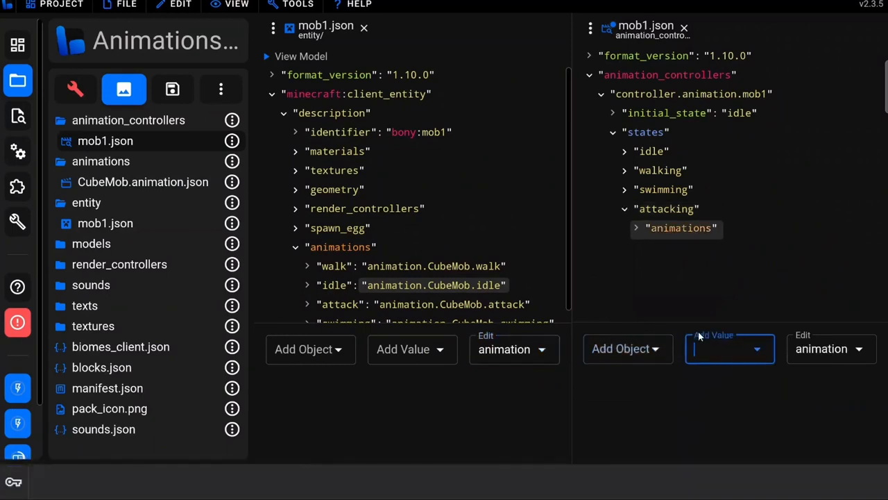
Add the attack animation to the attacking state's animations list
click(710, 347)
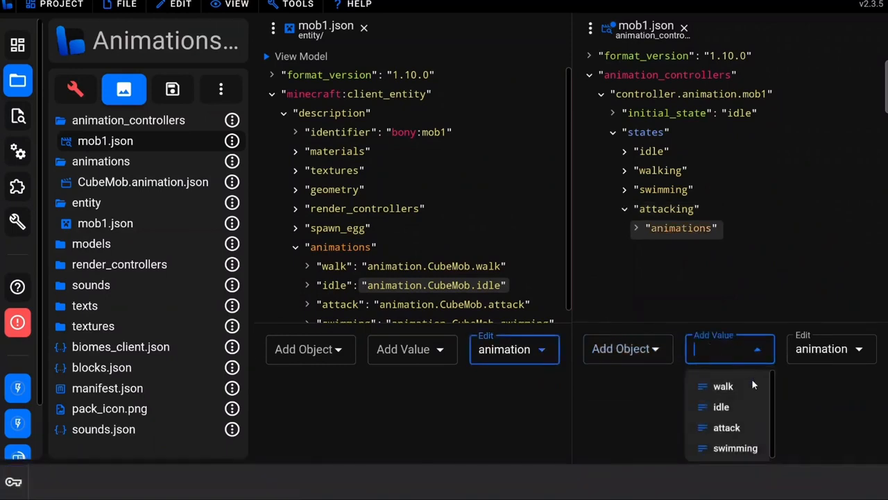
click(722, 428)
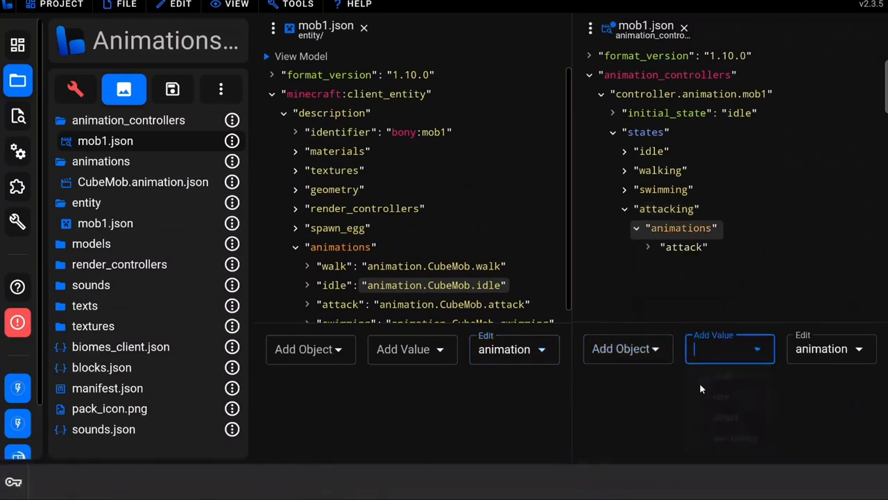
click(345, 309)
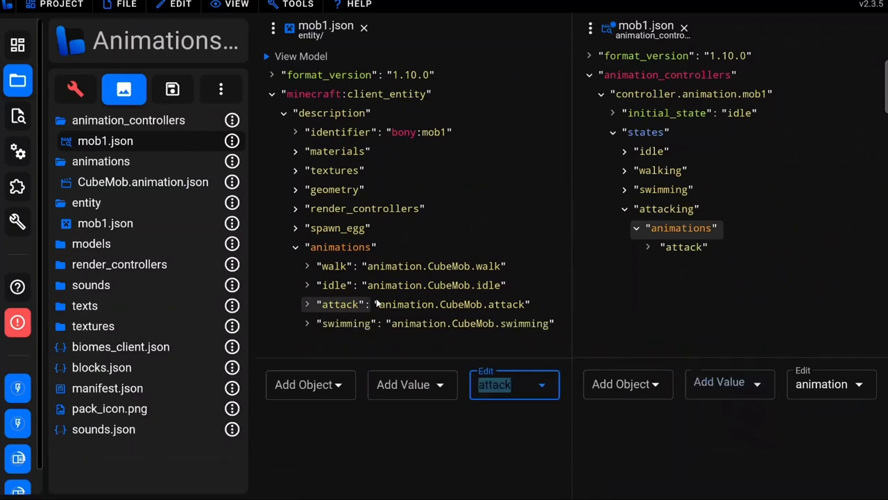
Expand the idle state and add an attacking entry to its transitions
click(646, 151)
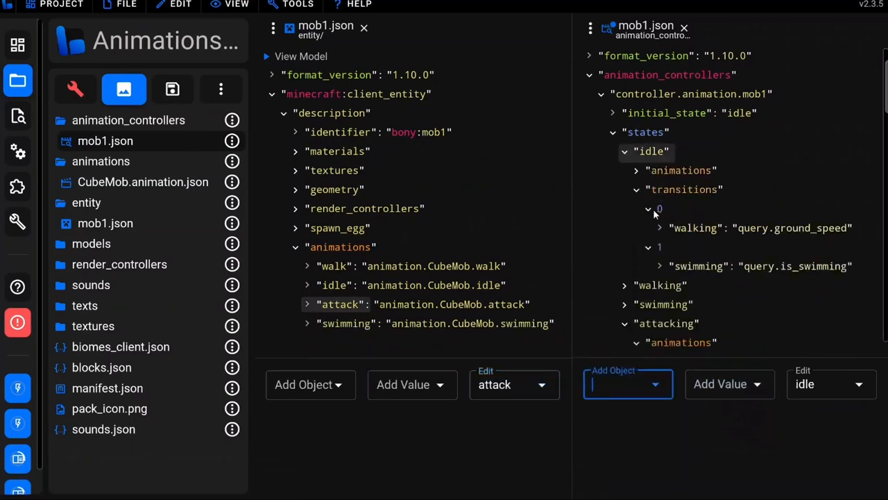
click(680, 191)
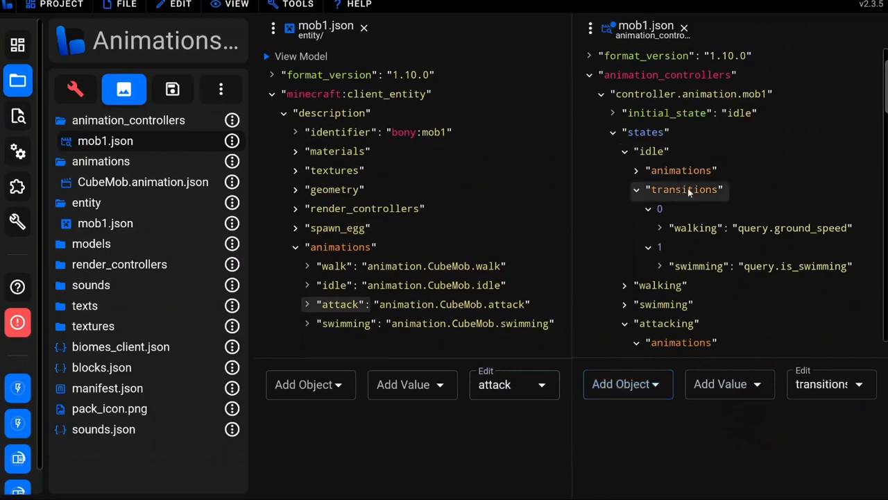
click(625, 383)
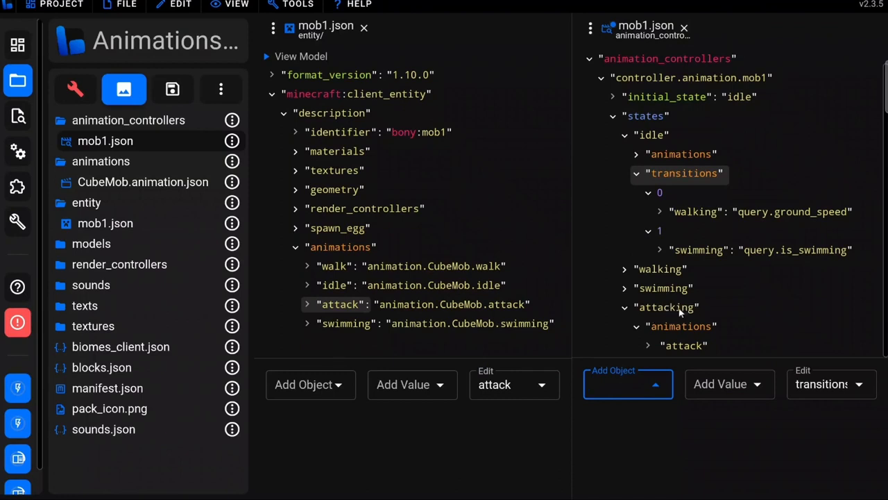
text(attacking)
key(Return)
scroll(722, 273, down, 1)
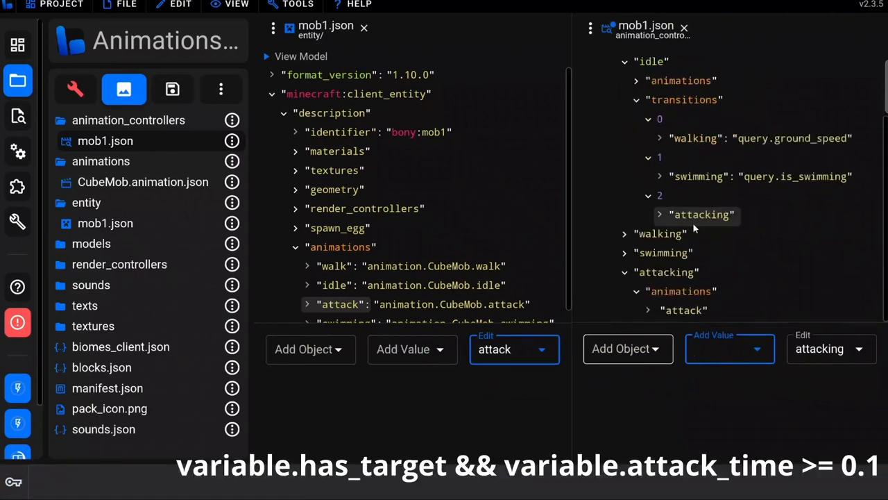
Set the idle state's attacking transition value to variable.has_target && variable.attack_time >= 0.1 and check the full expression
text(variable.ha)
text(s_target)
text(&&)
text( variable.)
text(attack)
text(_time)
text( >= )
text(0.1)
key(Return)
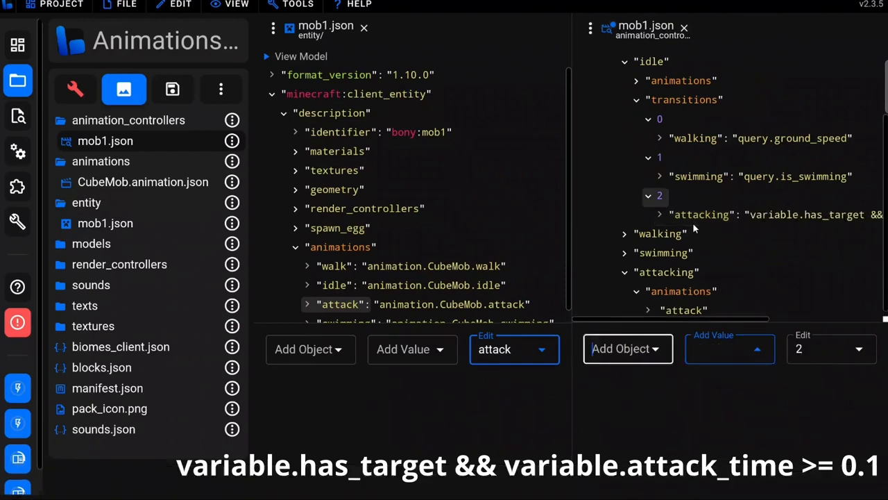
drag(628, 319, 737, 319)
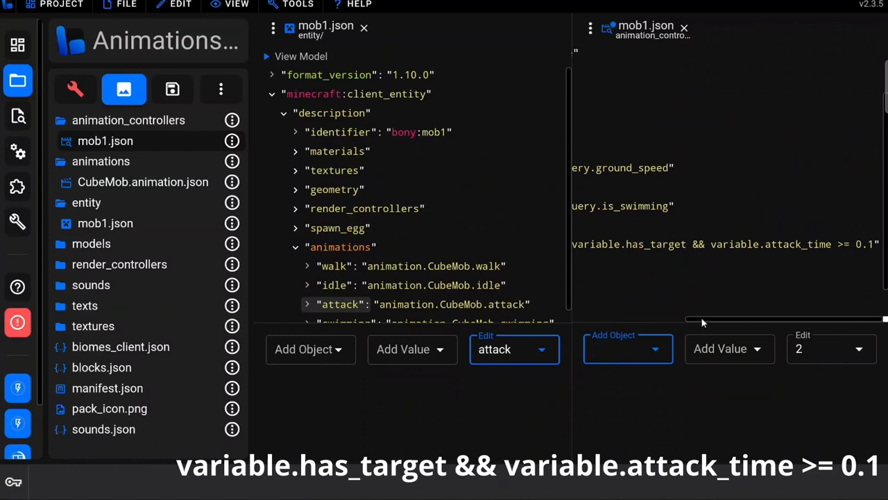
drag(703, 316, 594, 319)
Add a transitions list to the attacking state with an entry for the idle state
scroll(664, 252, down, 2)
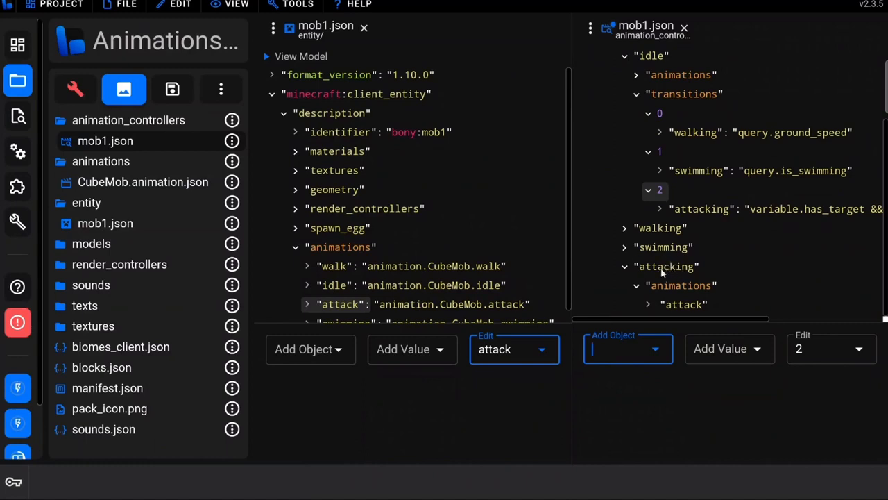
click(662, 271)
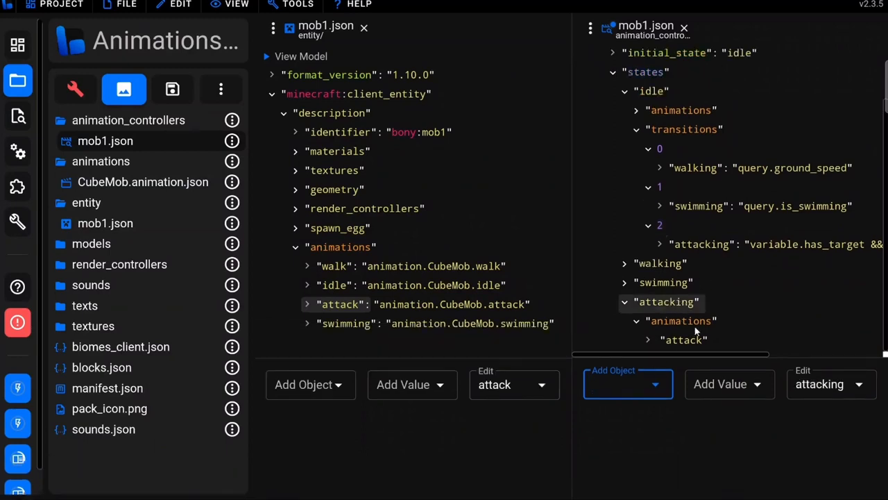
click(637, 380)
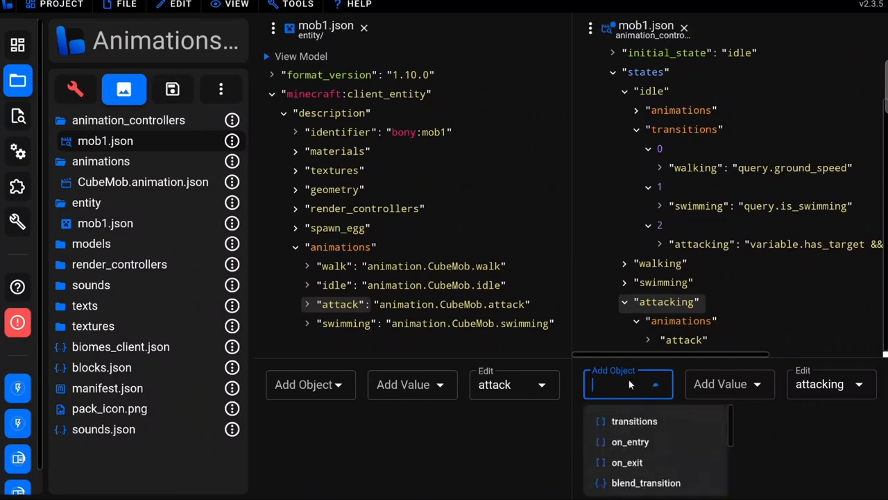
click(621, 421)
scroll(686, 134, up, 1)
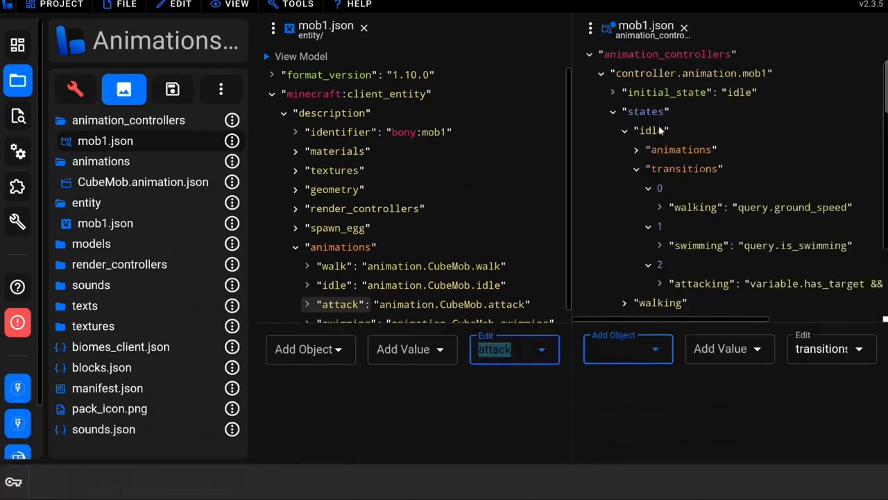
scroll(684, 260, down, 1)
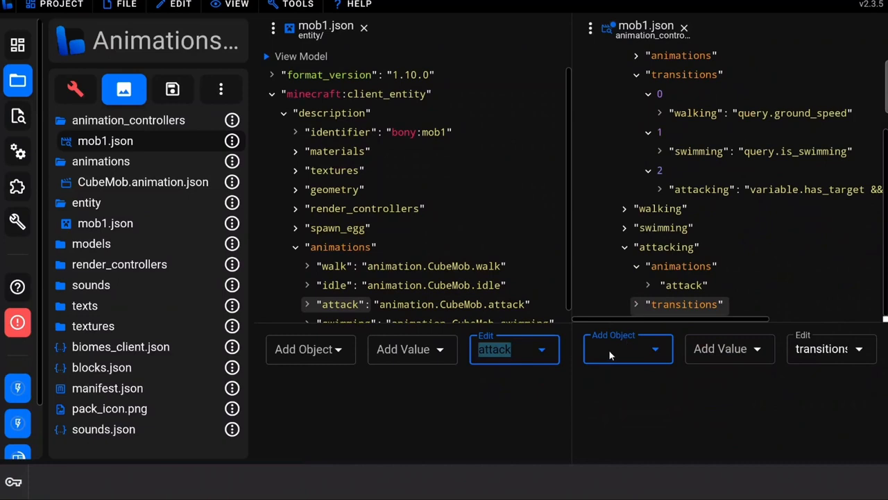
click(625, 340)
text(idle)
key(Return)
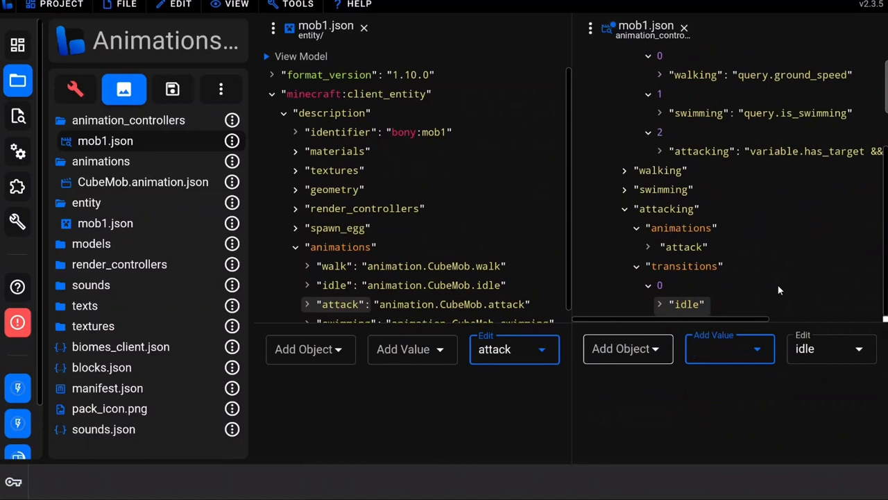
Set the attacking state's idle transition value to variable.attack_time <= 0.0
text(variab)
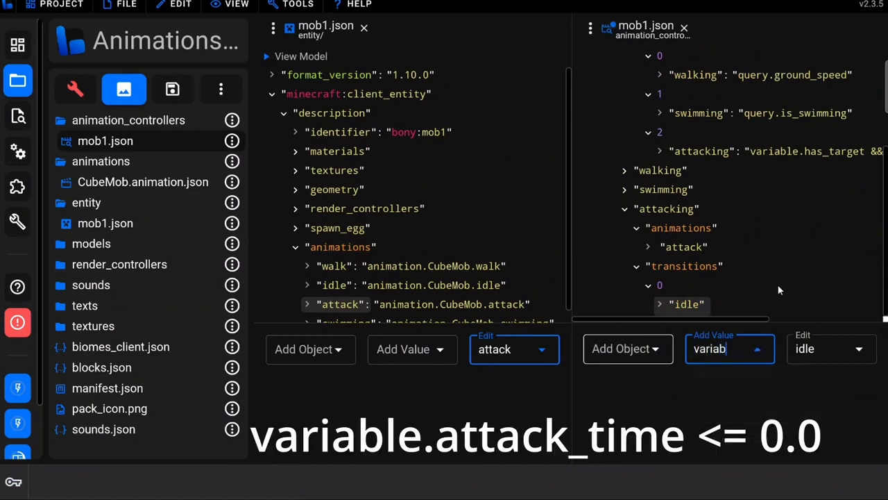
text(le.attac)
text(k_time)
text( <=)
text( 0.0)
key(Return)
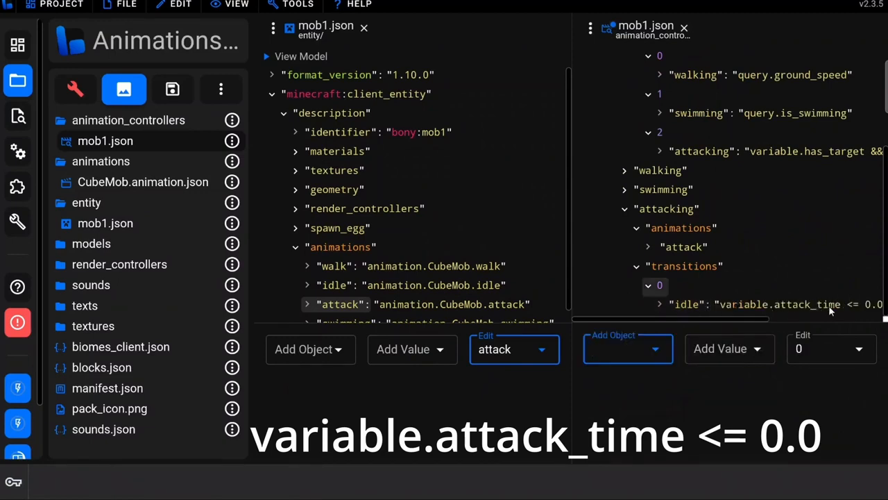
click(691, 304)
scroll(727, 208, down, 3)
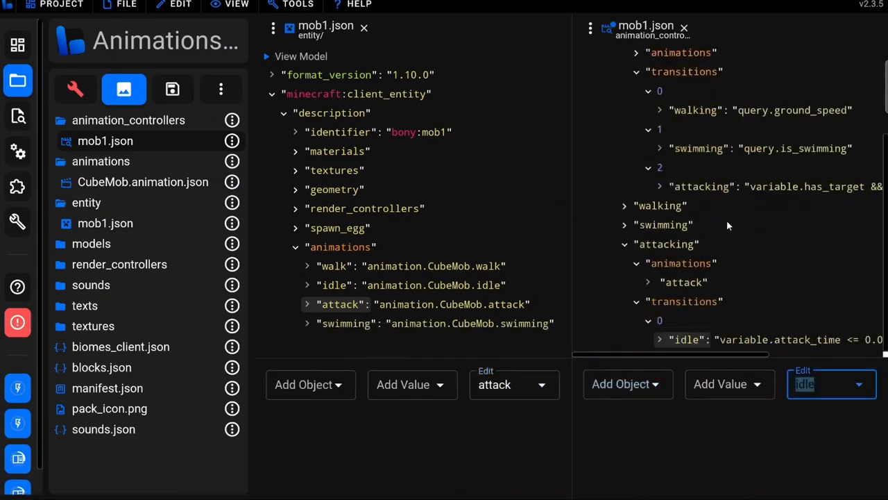
Add a swimming transition to the walking state's transitions with the value query.is_swimming
scroll(640, 333, up, 1)
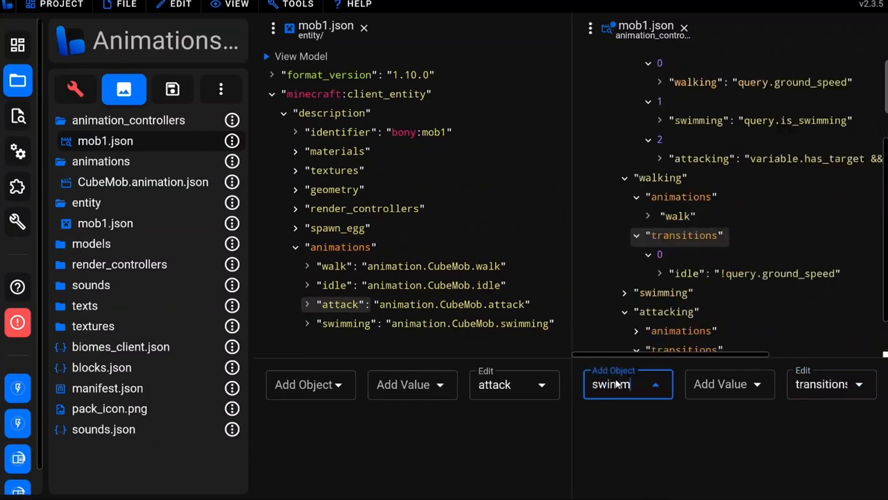
key(BackSpace)
key(BackSpace)
key(BackSpace)
key(BackSpace)
text(wimming)
key(Return)
key(Tab)
text(swim)
click(754, 407)
scroll(687, 208, down, 1)
Add an attacking transition to the walking state with a variable.has_target && variable.attack_time condition
click(686, 148)
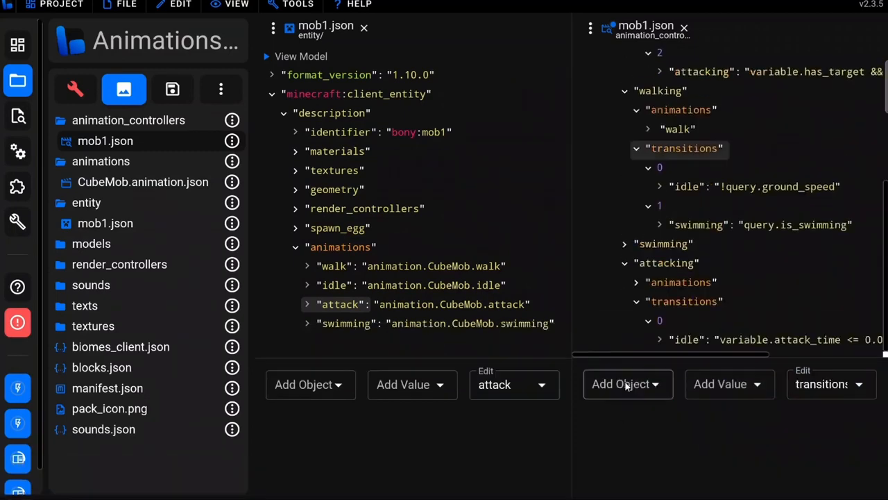
click(627, 386)
text(attacking)
key(Return)
text(variable.has_target && variable.attack_time)
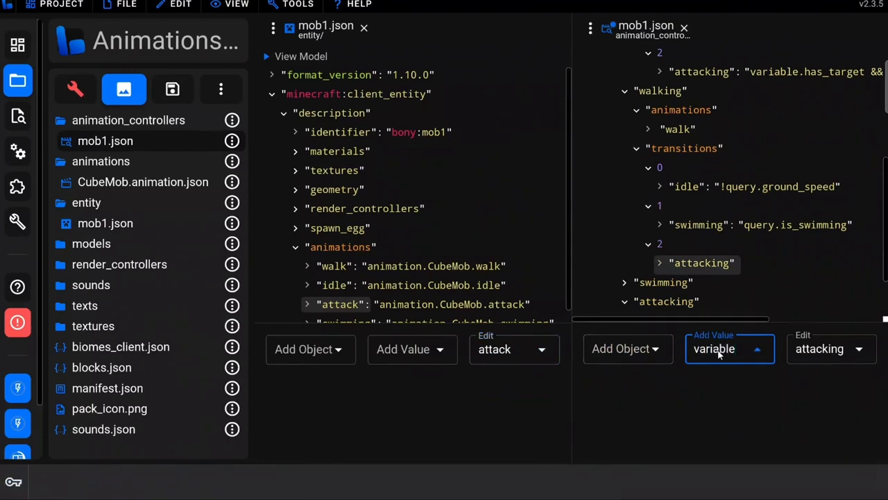
key(Return)
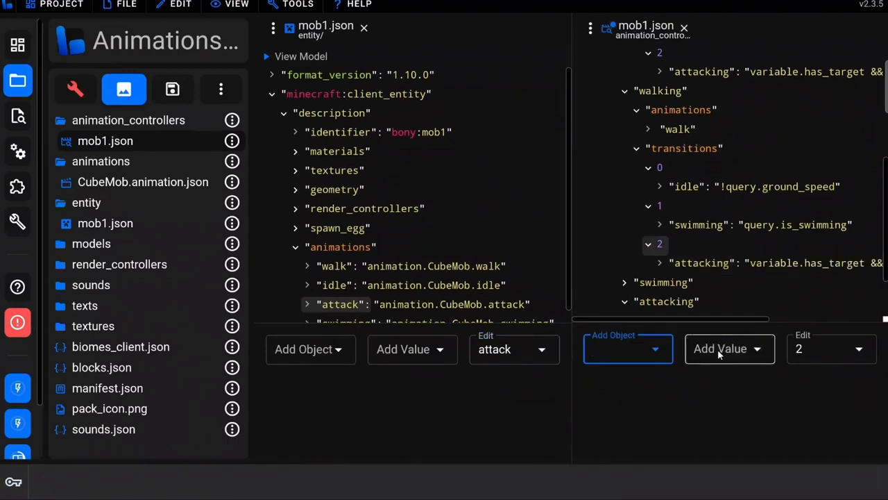
Add an attacking transition to the swimming state with a variable.has_target && variable.attack_time condition
click(615, 384)
text(attacking)
key(Return)
text(varia)
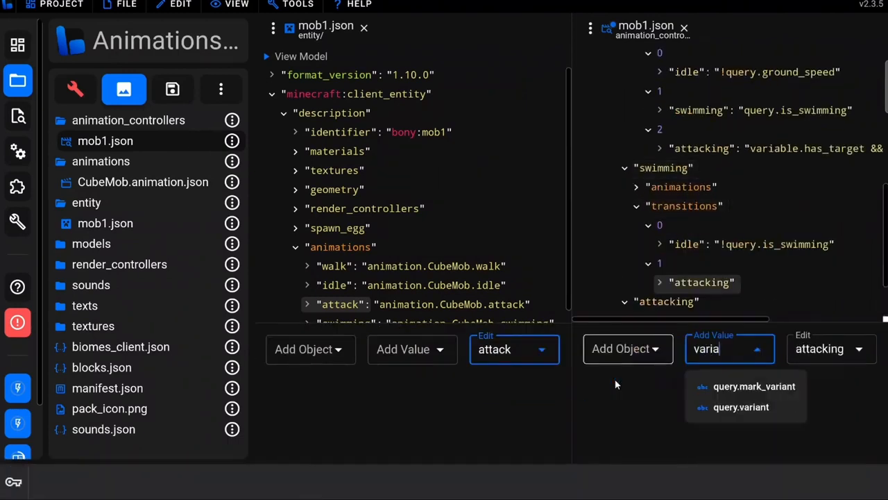
text(ble.has_target && variable.attack_time)
key(Return)
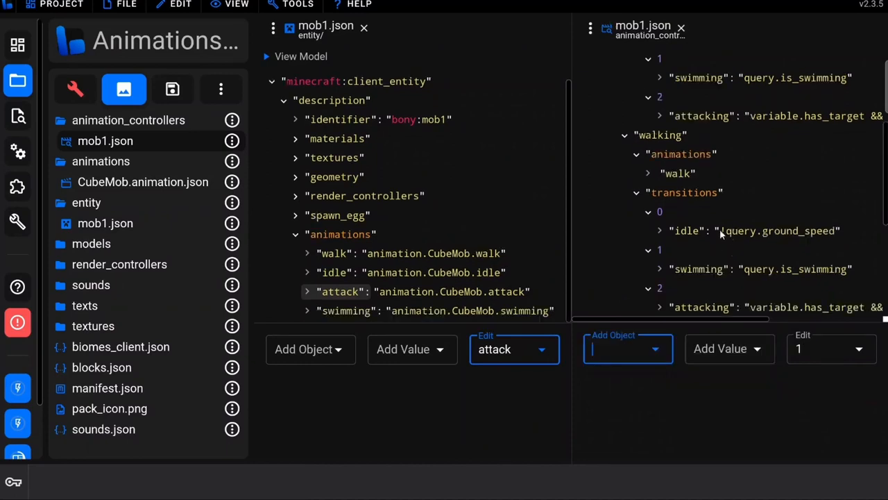
Save the mob1.json animation controller file
scroll(715, 212, up, 3)
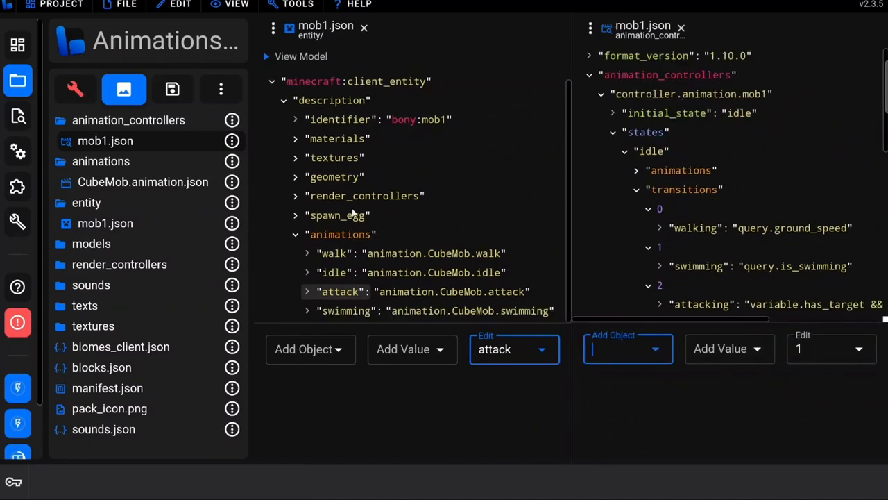
click(114, 5)
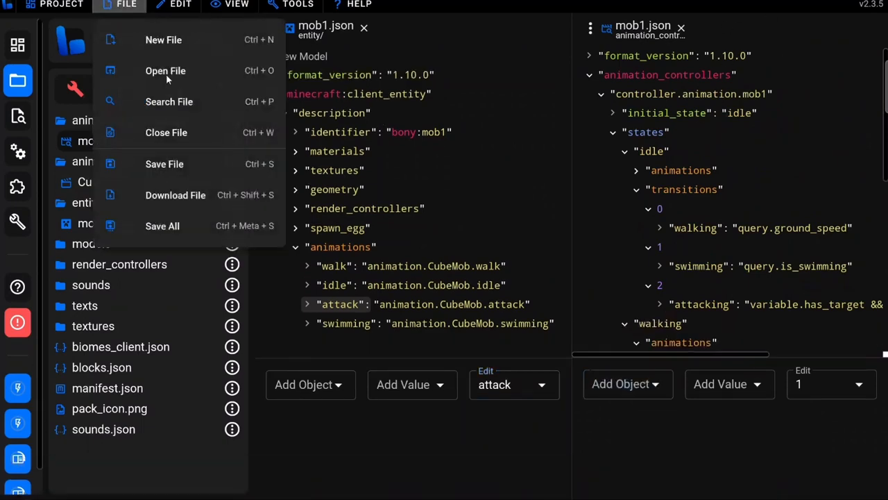
click(162, 163)
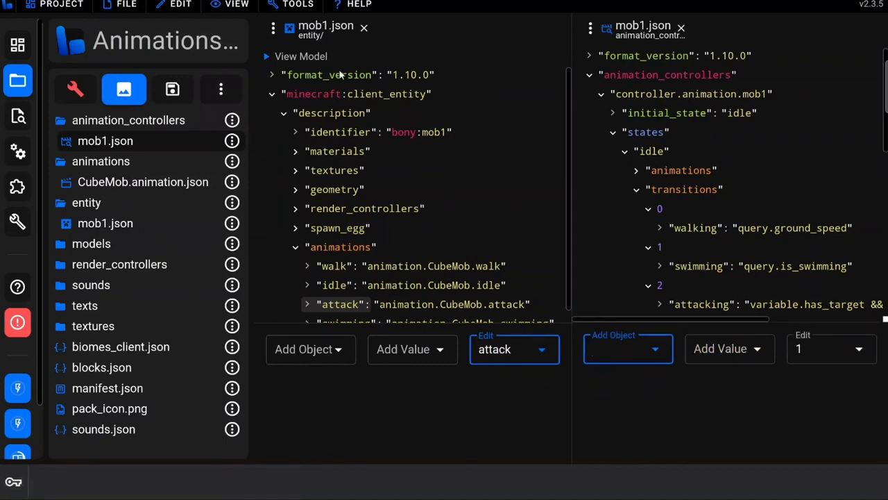
Add a controller entry with the value controller.animation.mob1 to the animations of the mob1.json entity file
click(333, 248)
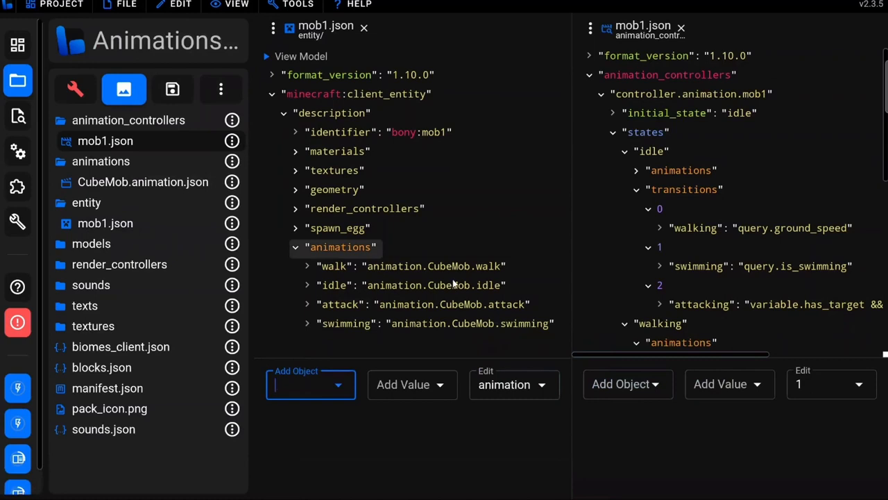
text(controller)
key(Return)
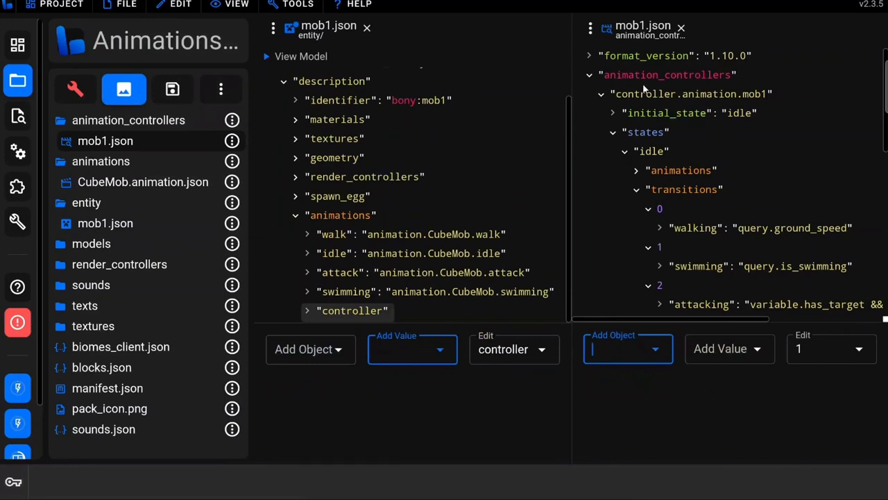
click(412, 349)
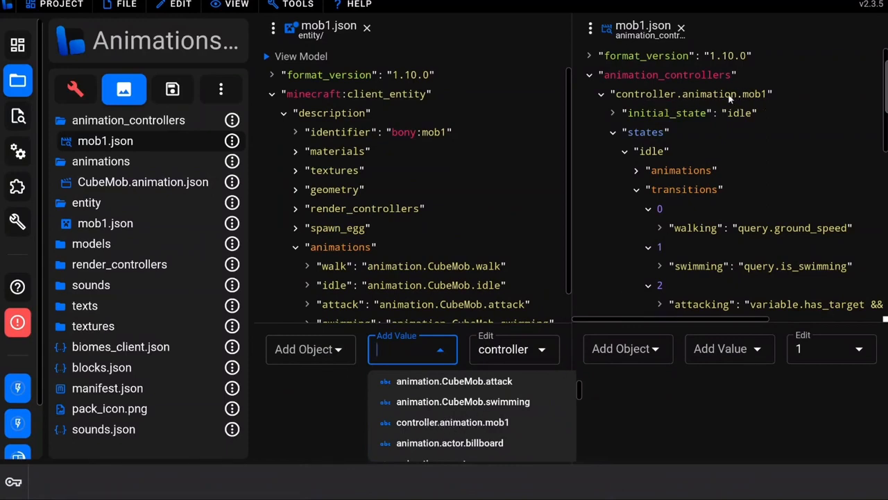
click(504, 422)
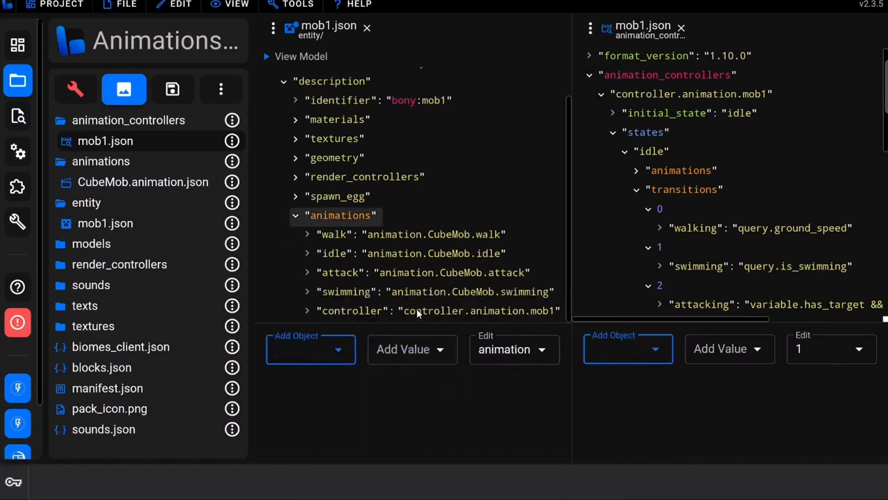
Add a scripts object containing an animate list to the client entity's description
click(330, 81)
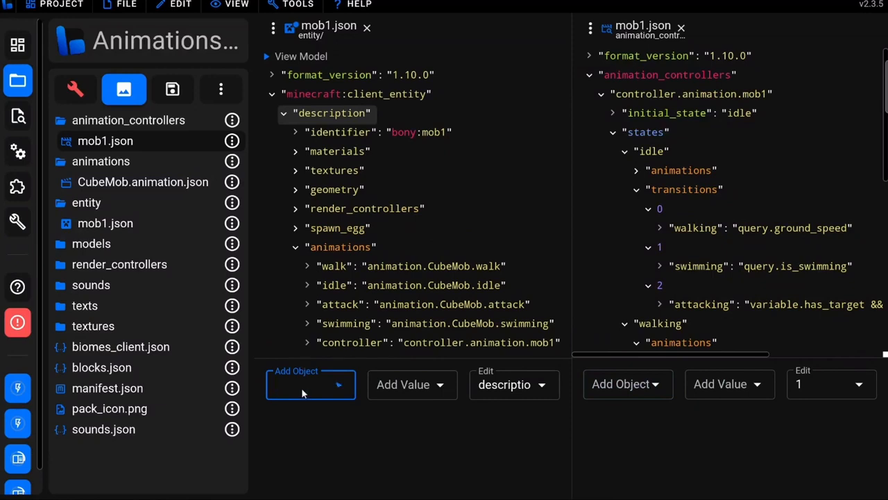
text(sc)
click(309, 387)
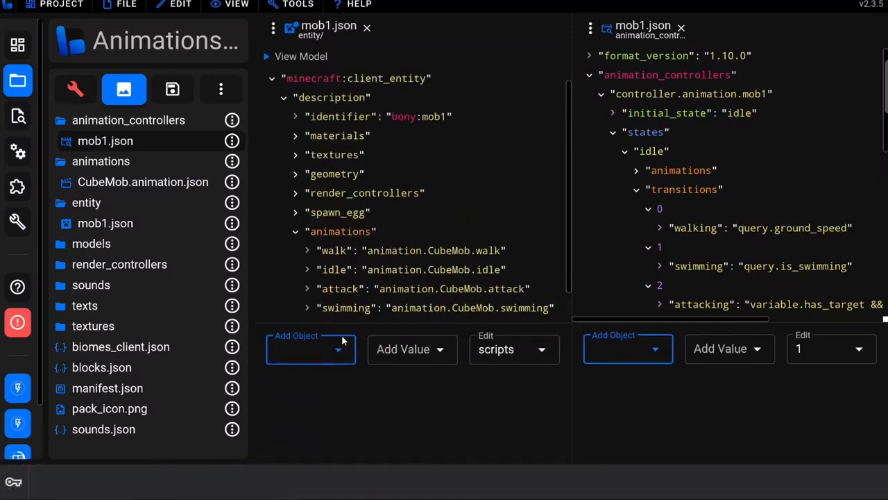
click(301, 347)
scroll(290, 384, down, 3)
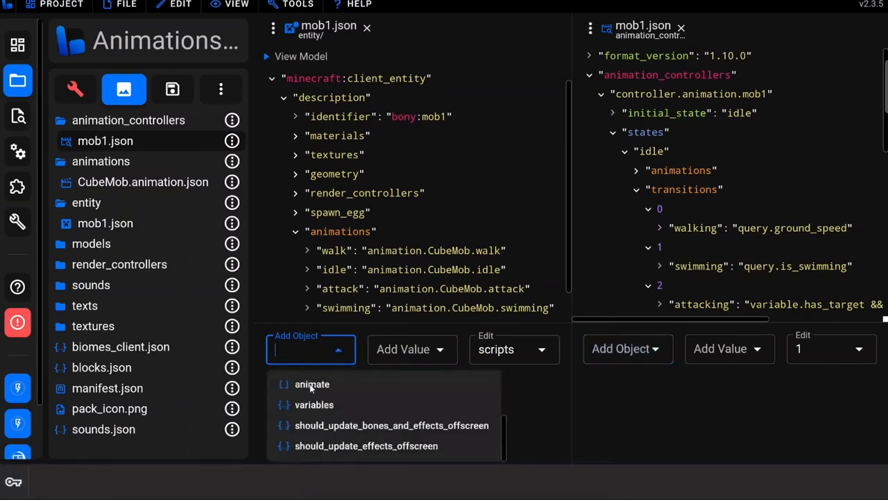
click(309, 386)
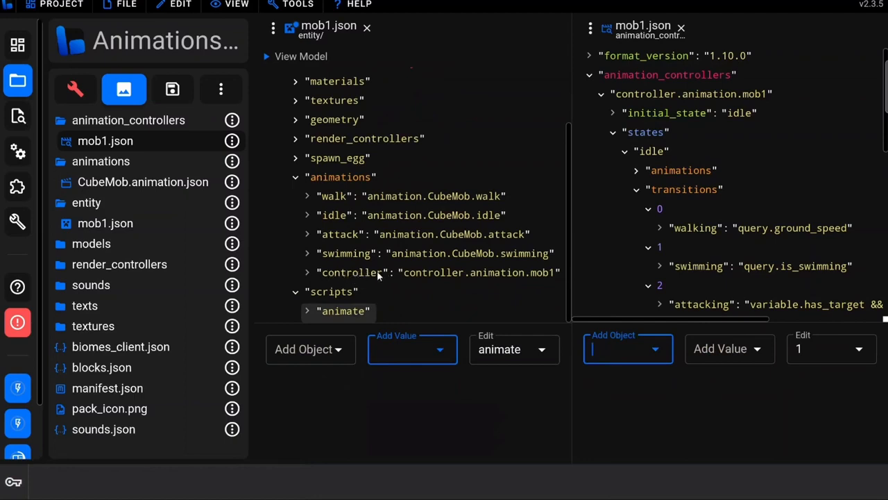
Add controller to the animate list of the client entity's scripts and save the mob1.json entity file
click(409, 351)
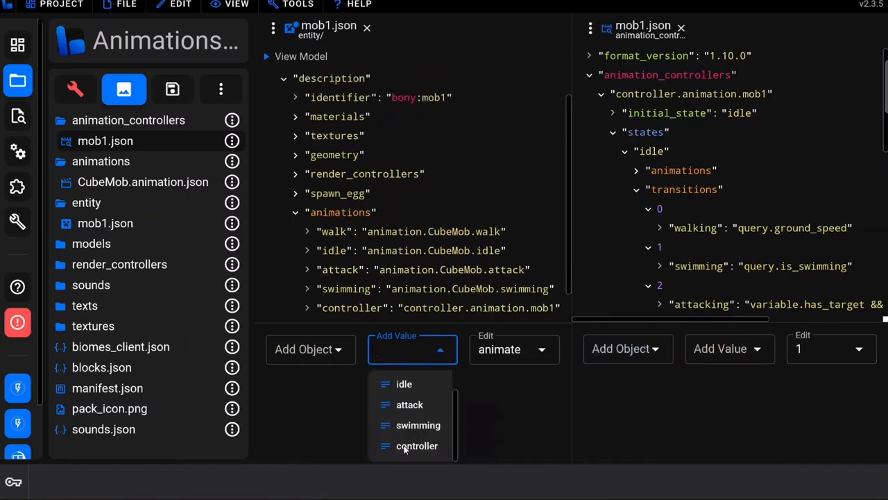
click(410, 446)
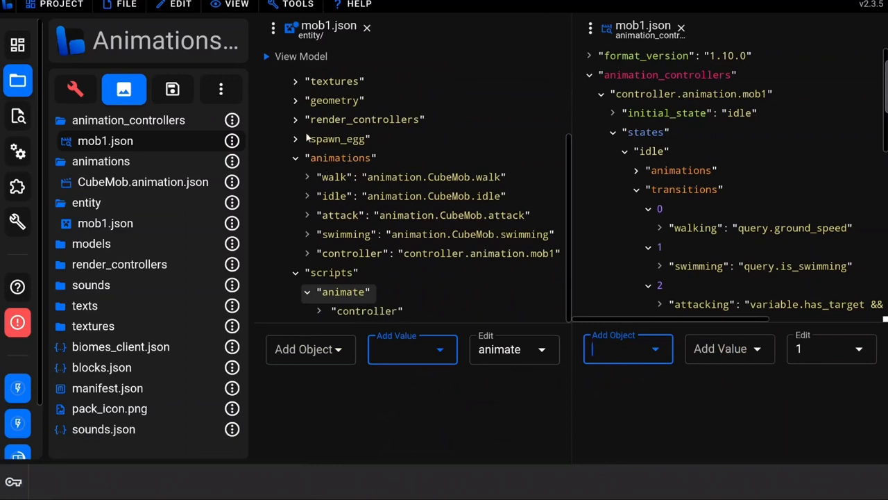
click(129, 5)
click(164, 164)
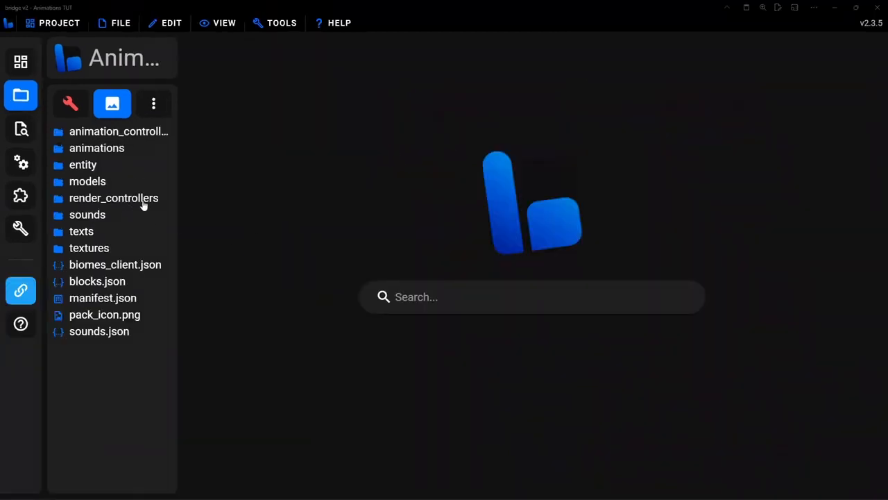
Open mob1.json from the behavior pack's entities folder and expand the components of minecraft:entity
click(71, 106)
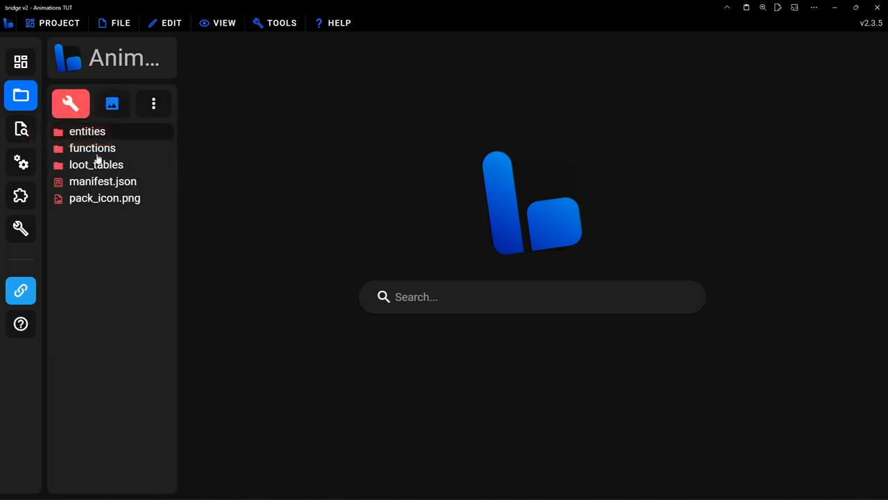
click(90, 134)
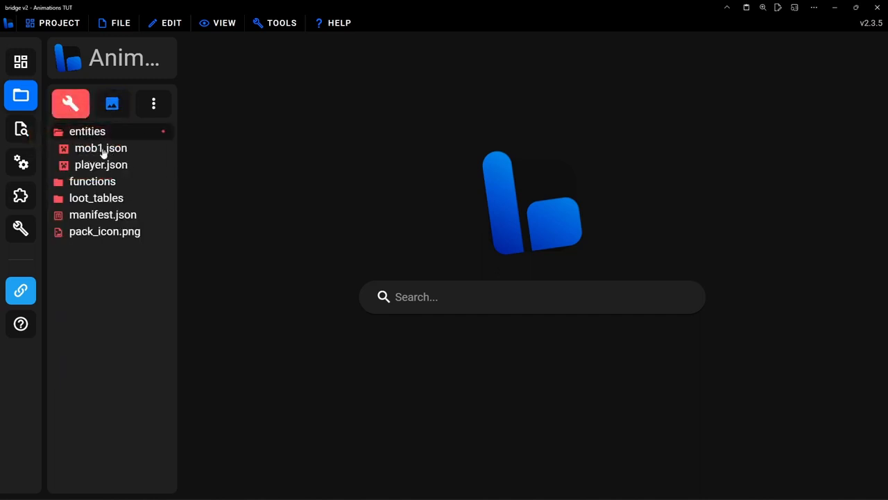
click(86, 149)
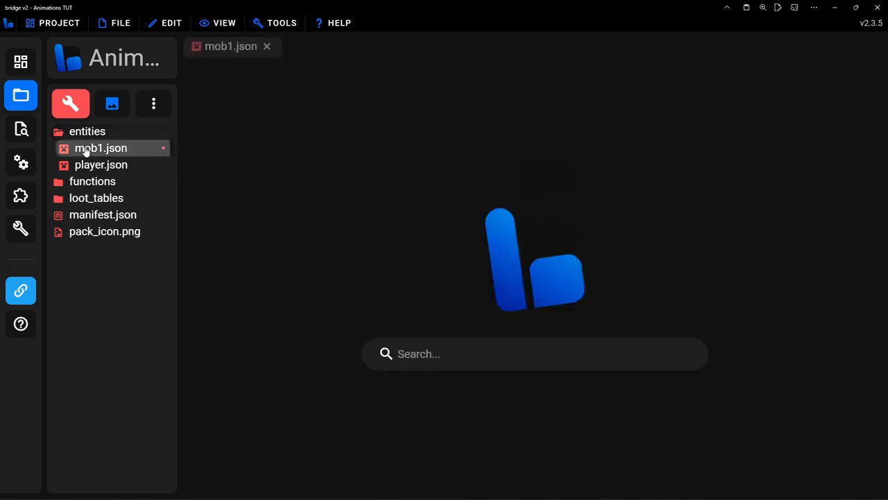
click(243, 115)
click(251, 176)
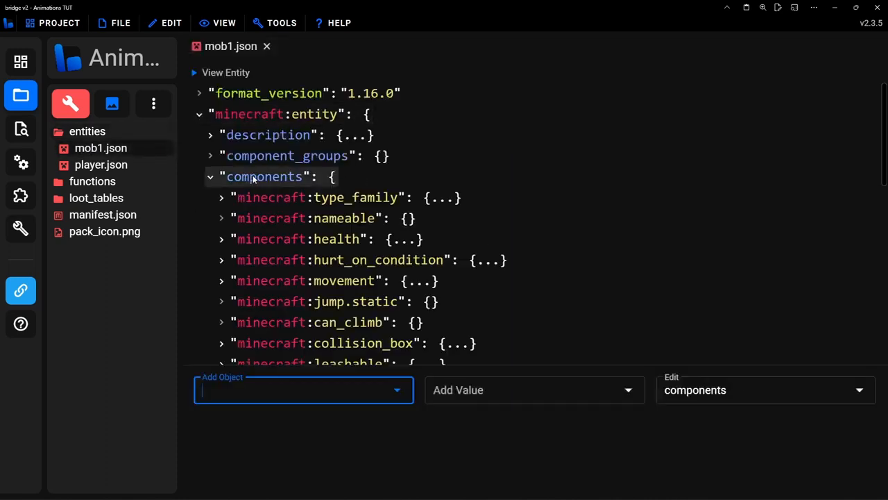
Look through mob1's component list for its movement, swimming and attack behaviors
scroll(459, 213, down, 5)
scroll(459, 218, down, 3)
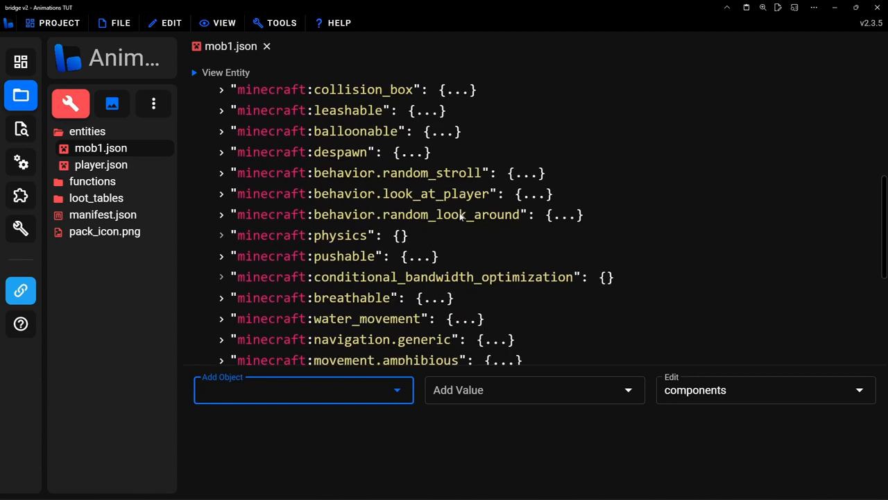
scroll(460, 215, down, 6)
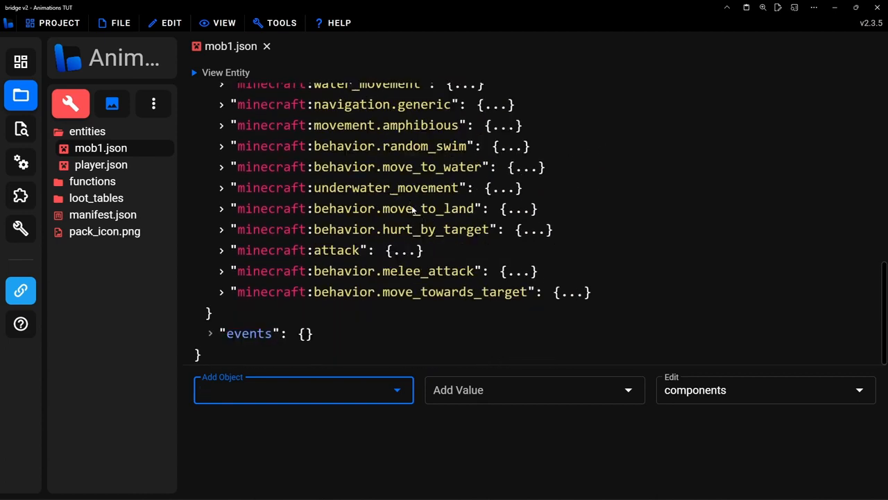
scroll(419, 213, up, 10)
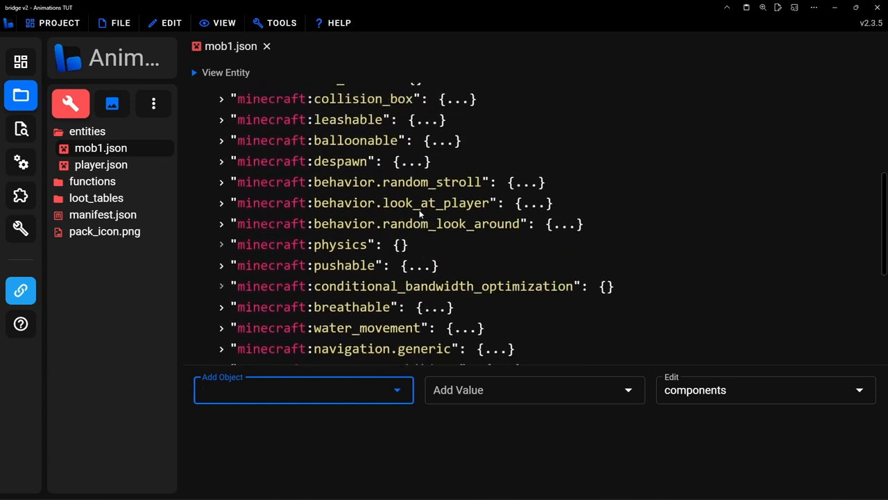
scroll(375, 201, down, 3)
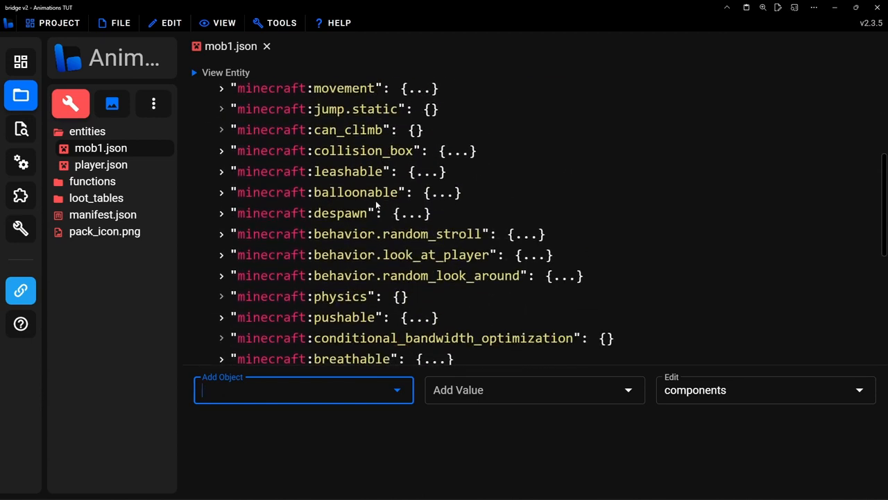
scroll(376, 202, up, 3)
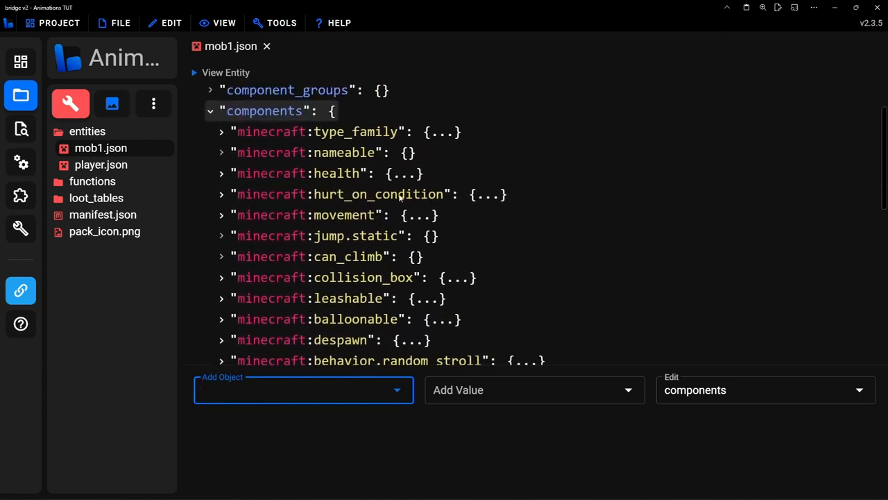
scroll(399, 198, down, 1)
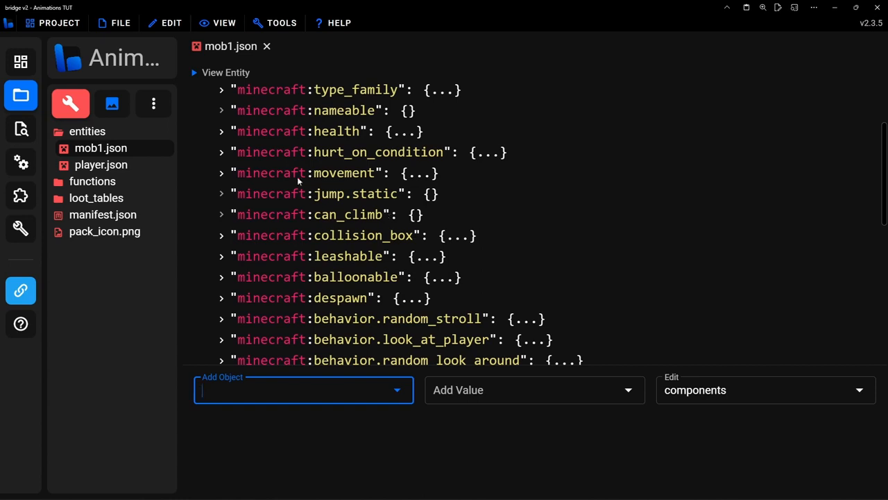
scroll(372, 197, down, 7)
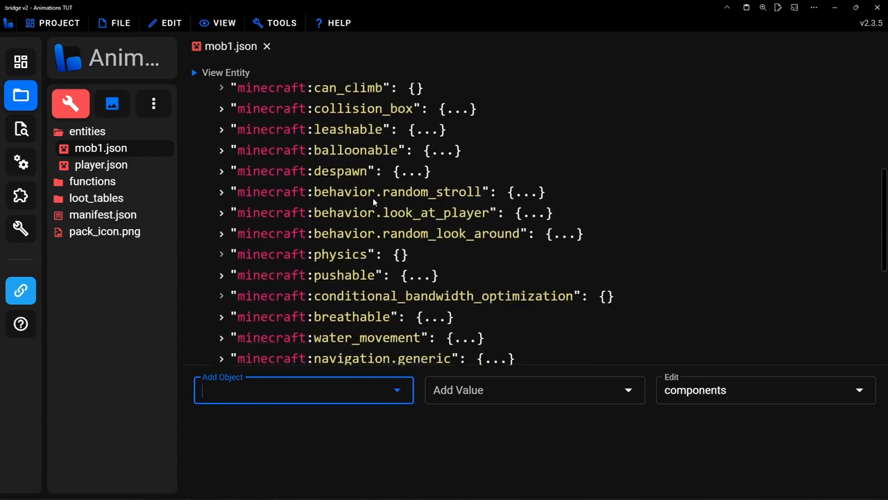
Examine the is_amphibious and can_swim settings inside the minecraft:navigation.generic component, and collapse the component again
click(372, 197)
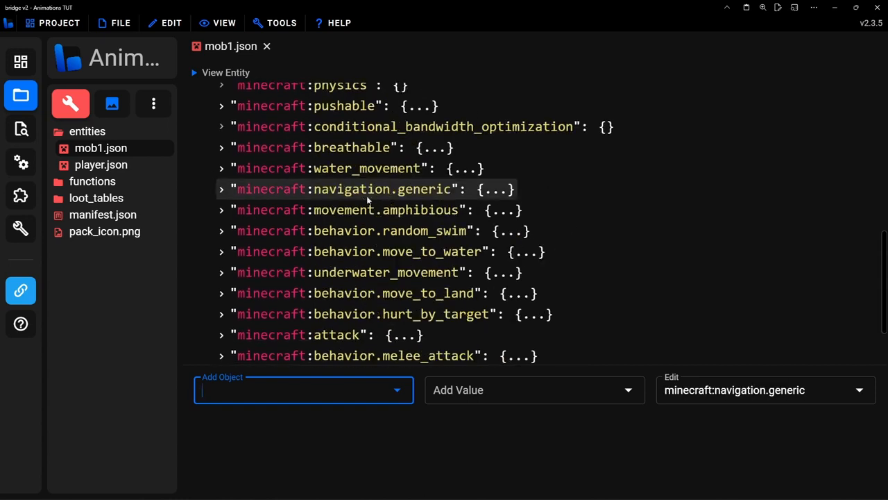
click(417, 192)
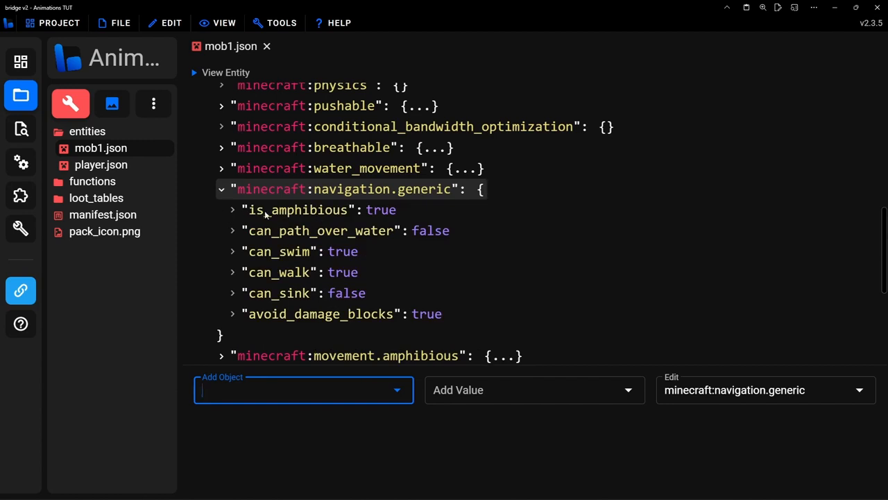
click(305, 208)
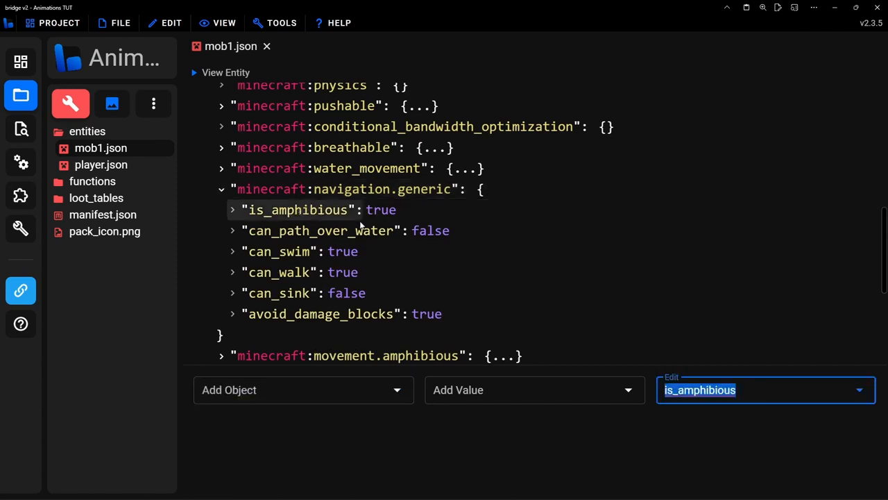
scroll(363, 227, down, 1)
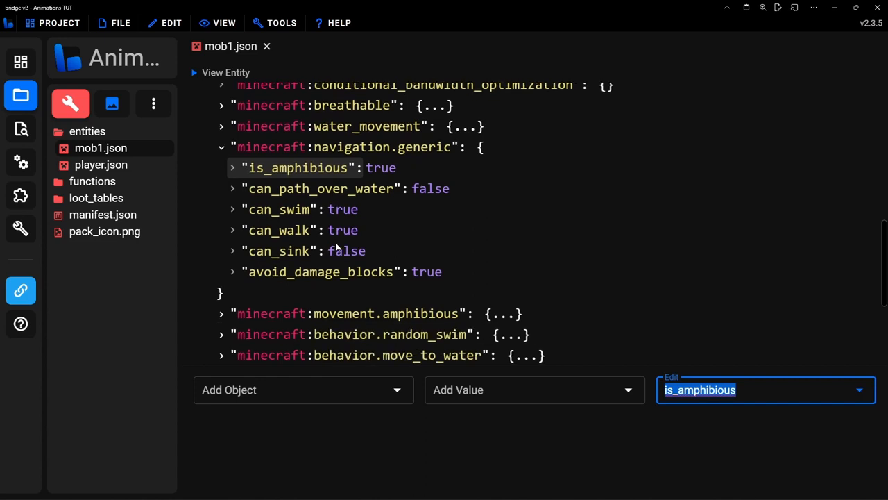
click(301, 213)
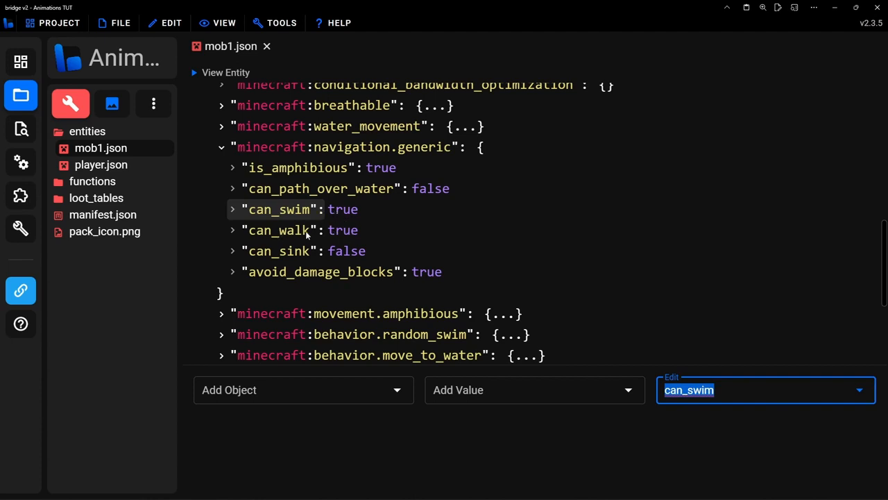
scroll(342, 212, up, 3)
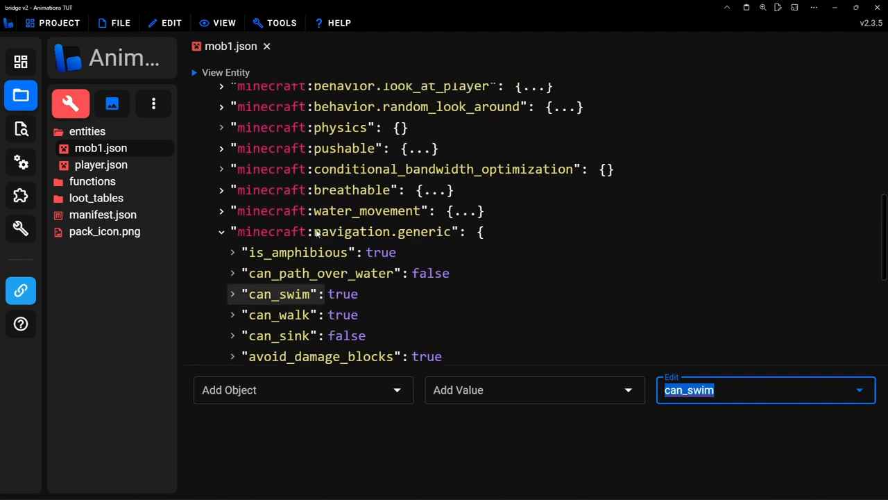
click(357, 234)
click(369, 234)
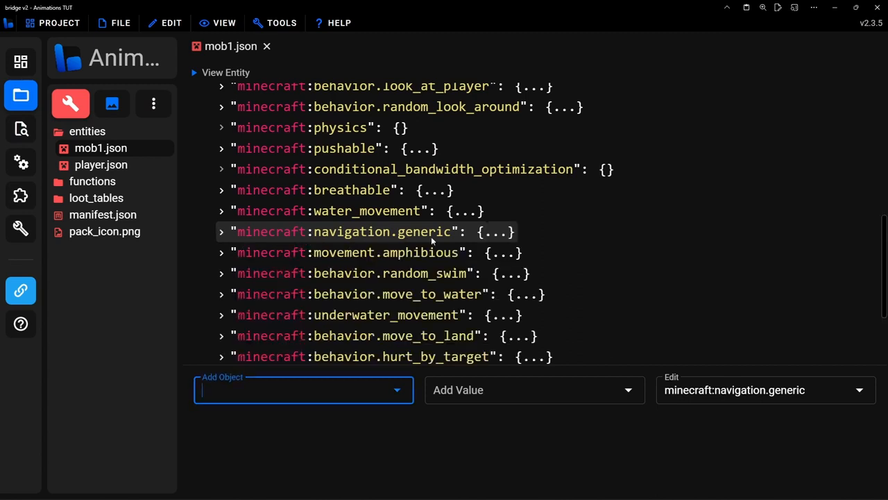